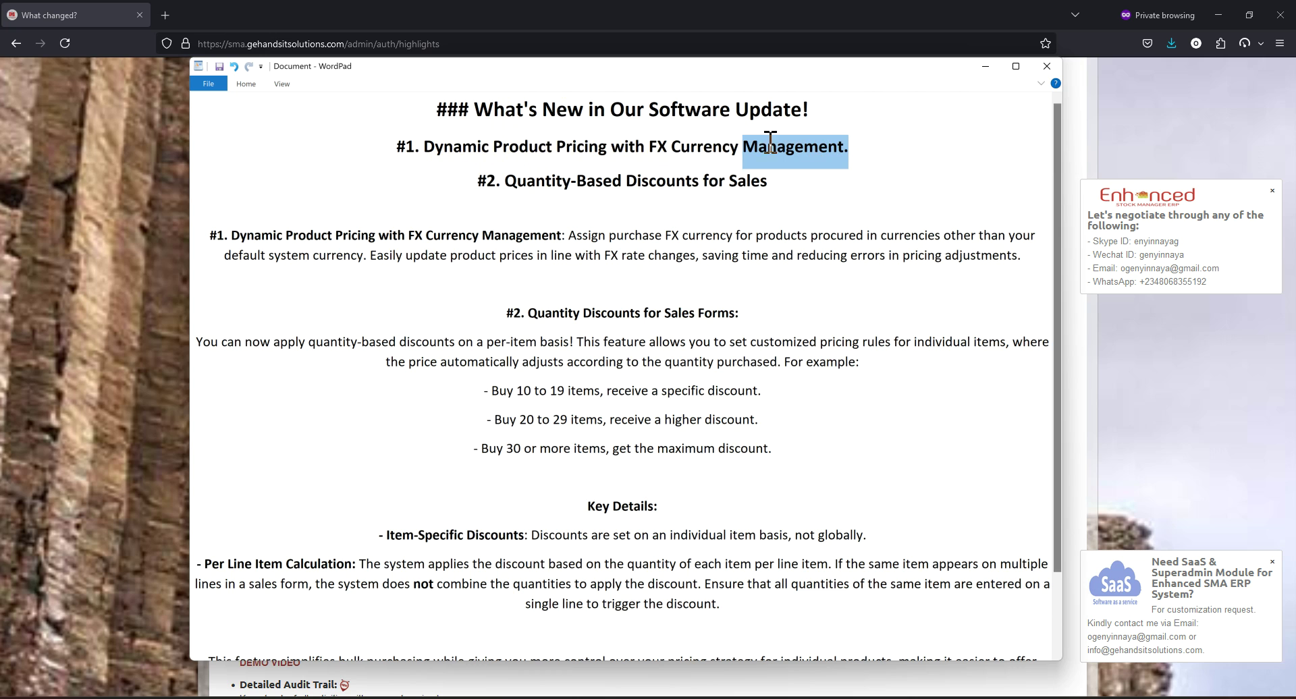
Step: Read the update notes on FX currency product pricing and quantity-based sales discounts
left_click(503, 147)
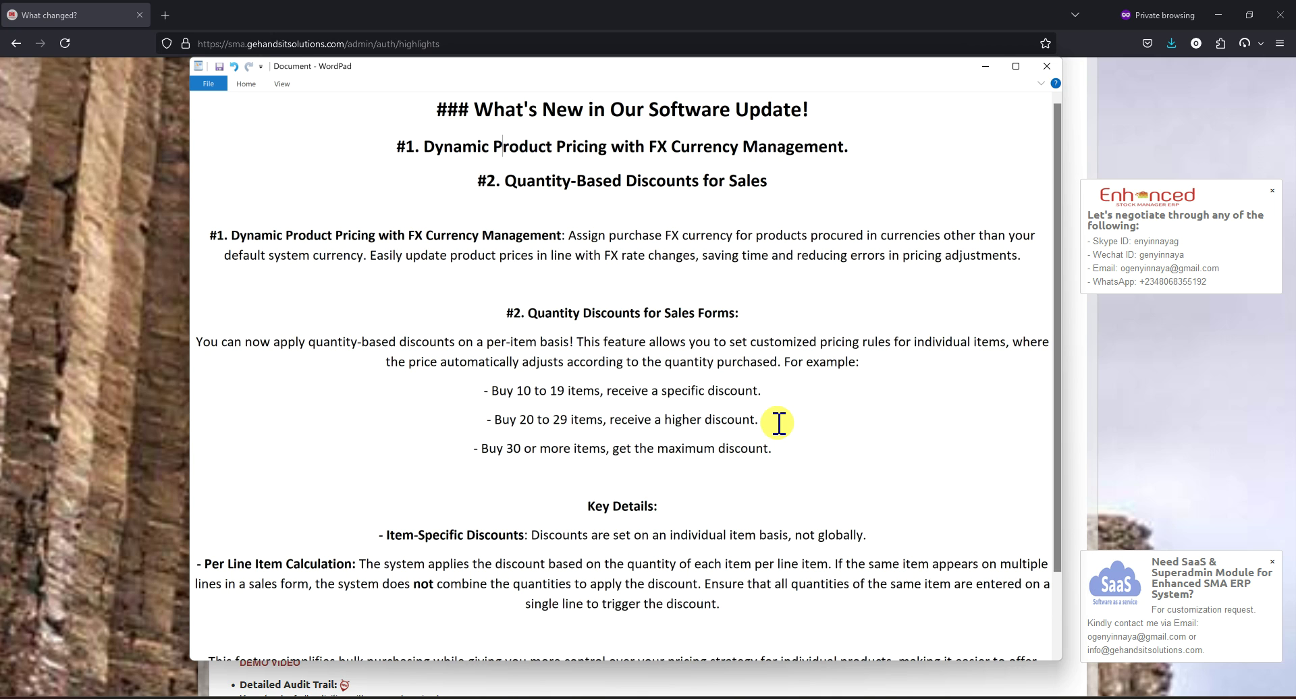
scroll(738, 466, "down", 3)
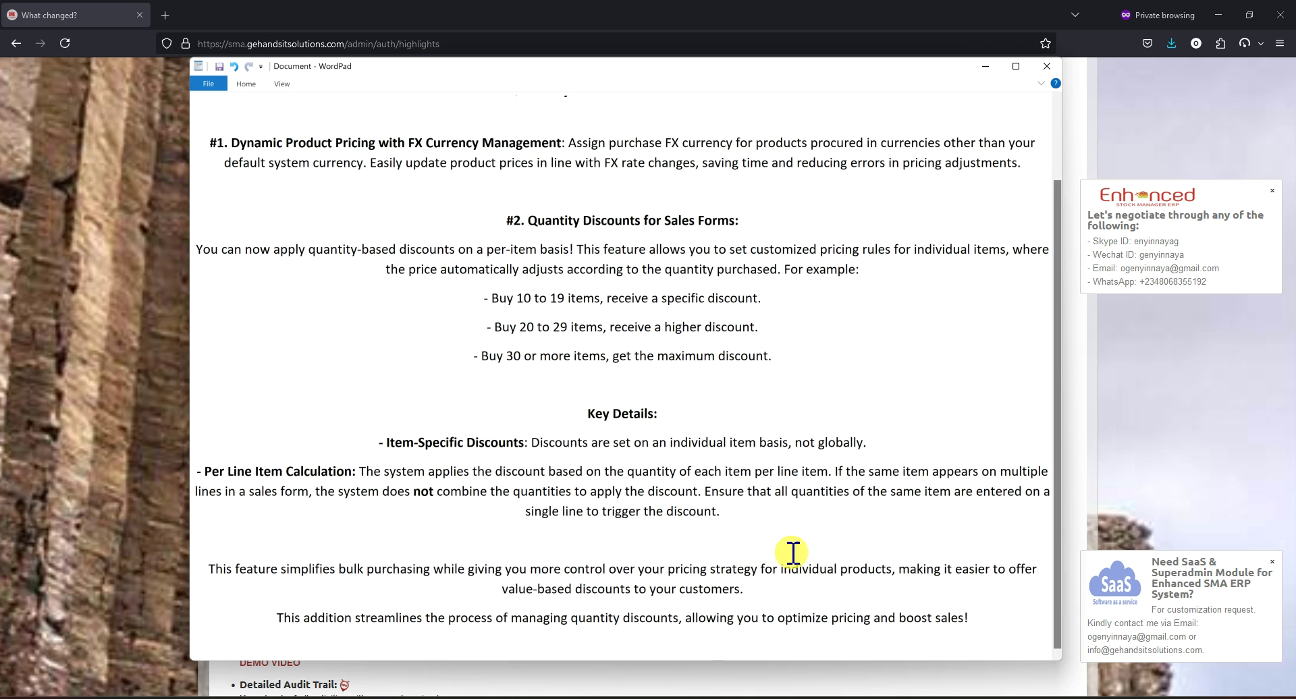
Step: Switch to the browser's feature highlights page and open the demo login page from it
left_click(1070, 440)
scroll(723, 351, "up", 3)
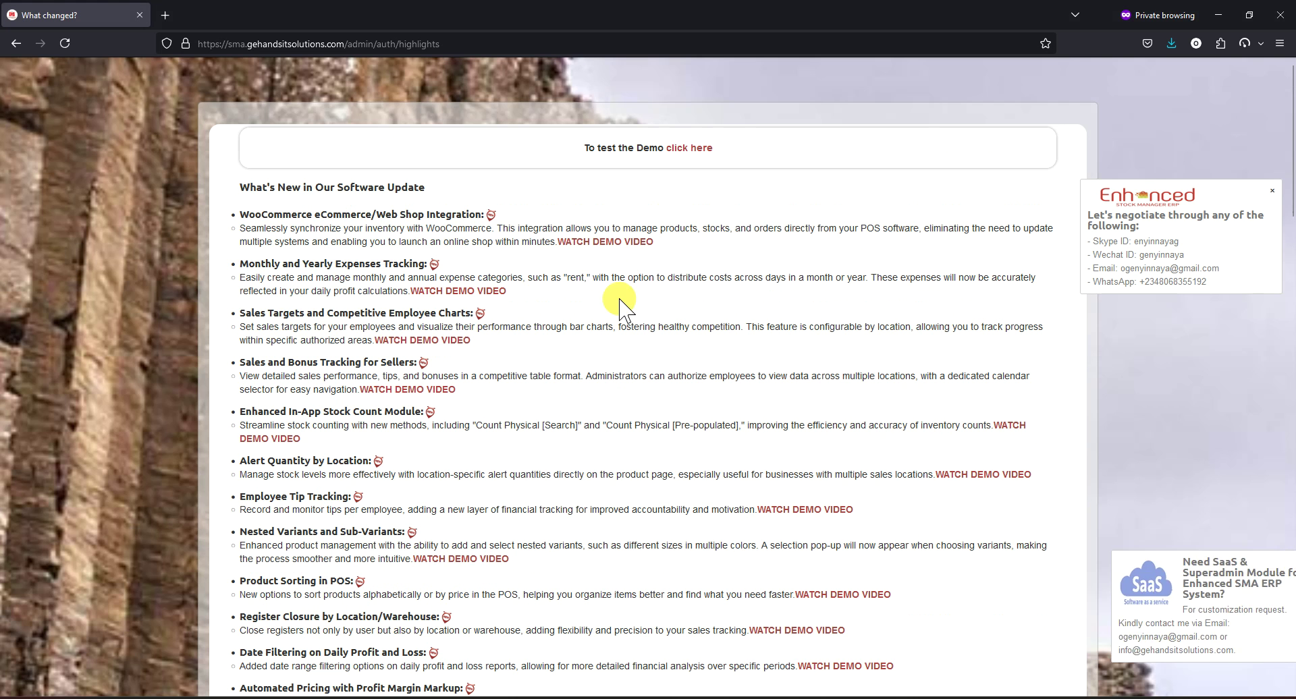
left_click(687, 147)
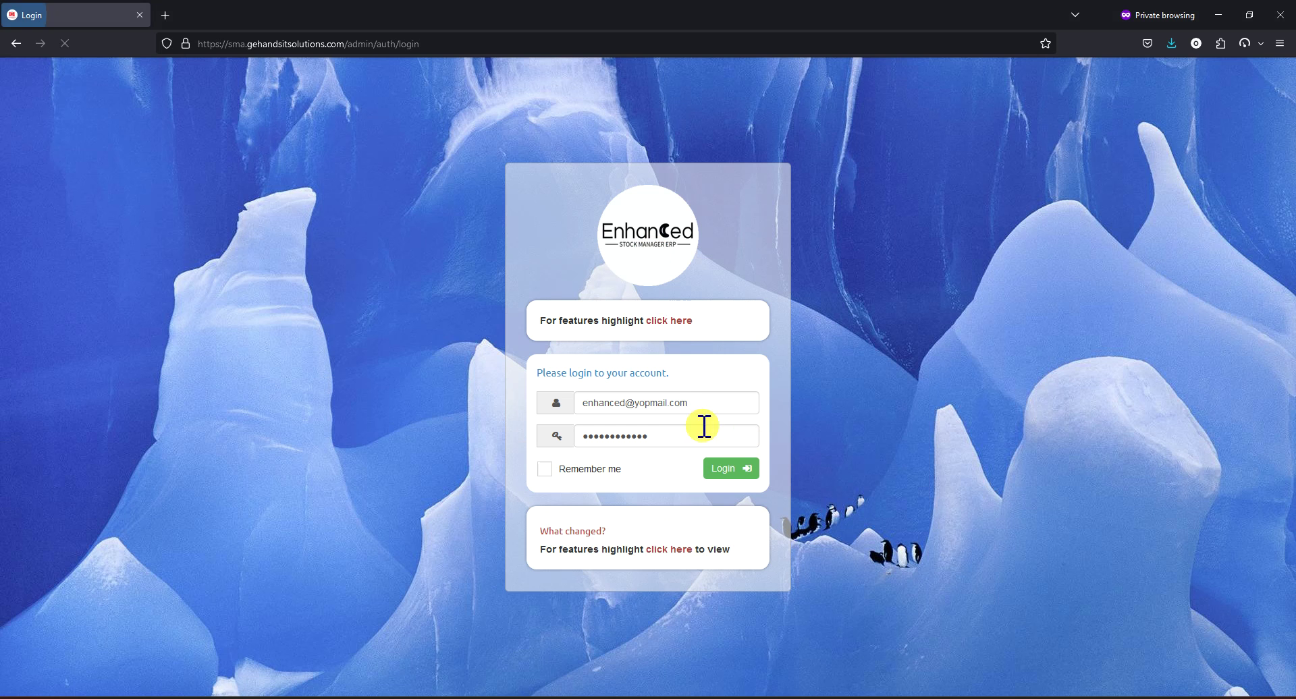
Step: Replace the prefilled credentials with the superadmin username and account password, and log in
left_click(674, 402)
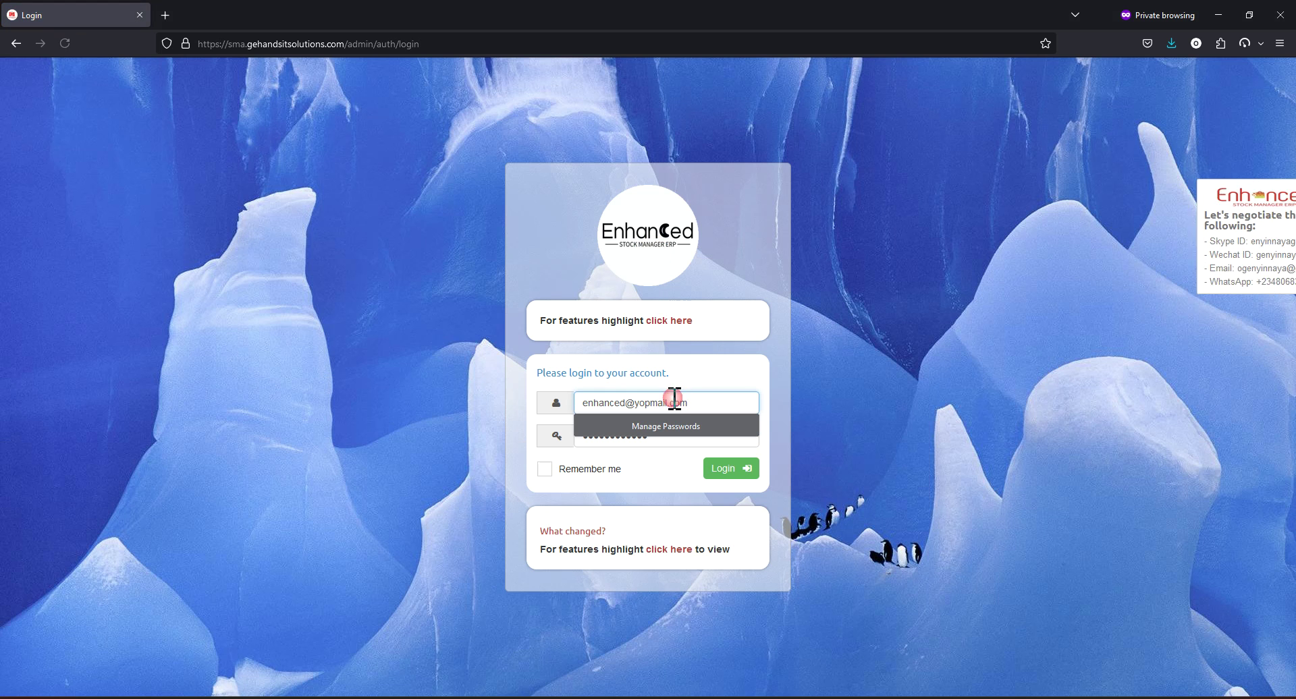
key("ctrl+a")
key("BackSpace")
left_click(666, 427)
left_click(687, 439)
key("BackSpace")
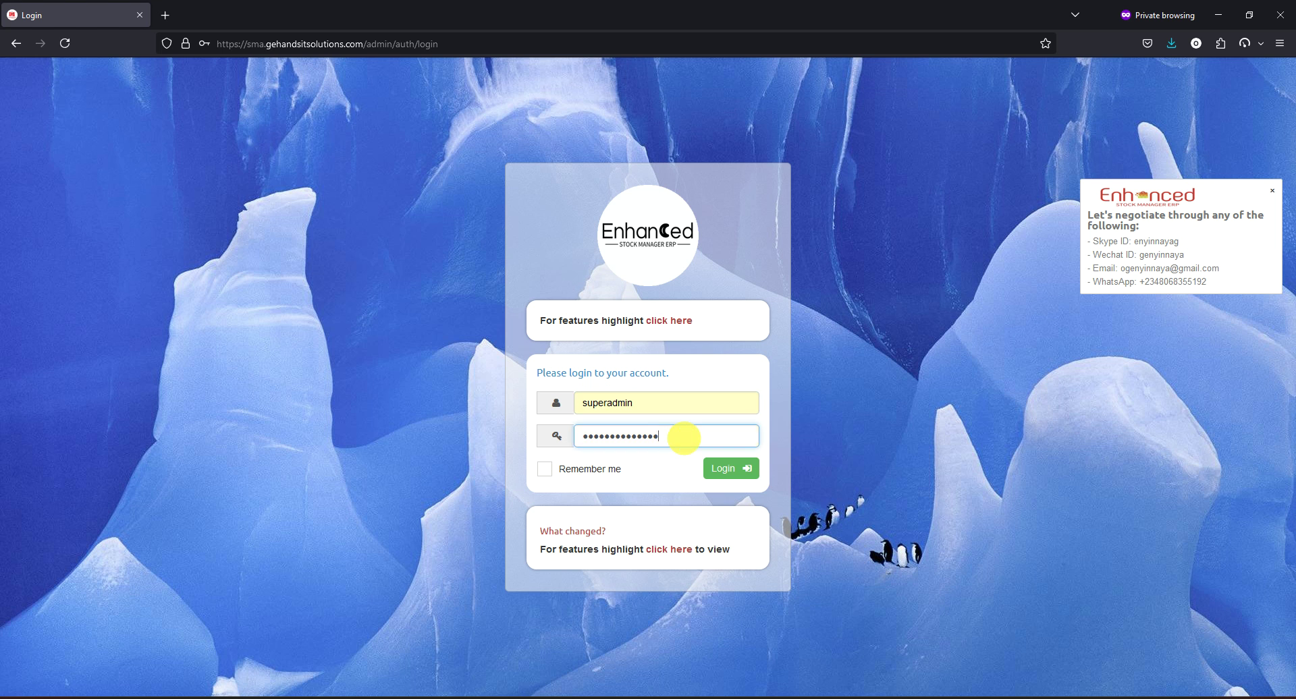
key("Return")
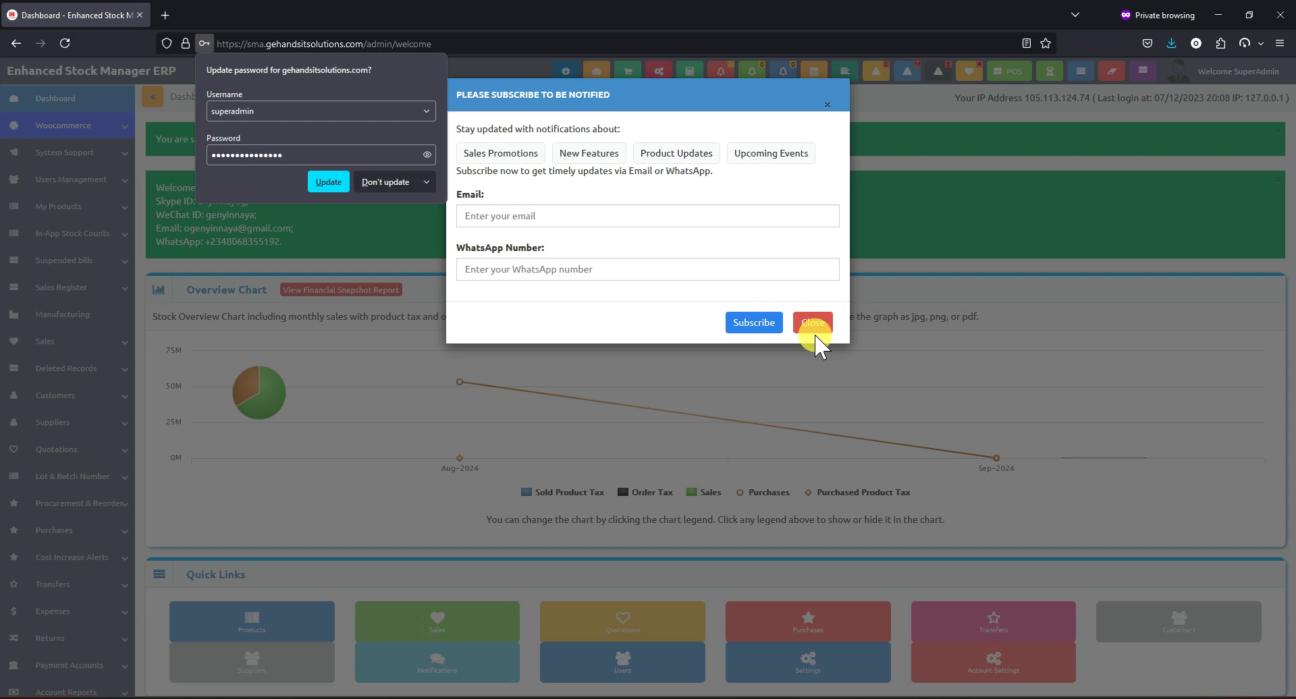
Step: Close the subscription pop-up and dismiss both green notices on the dashboard
left_click(817, 325)
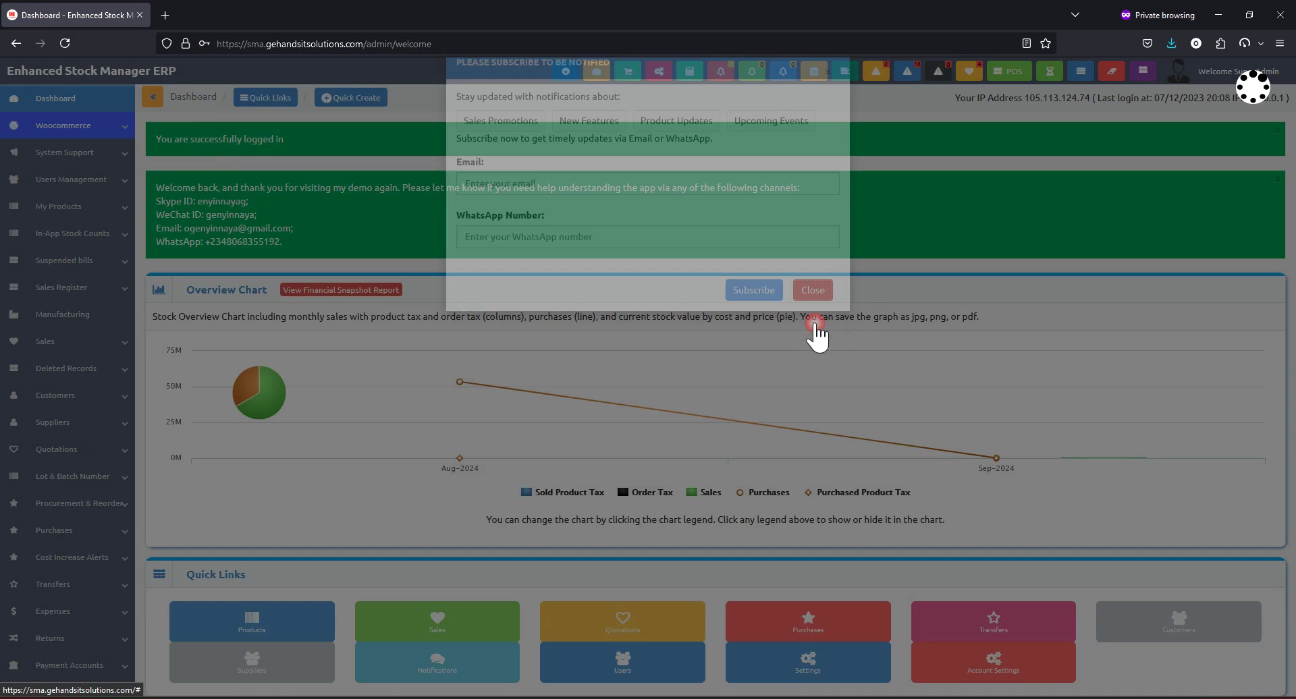
left_click(1278, 179)
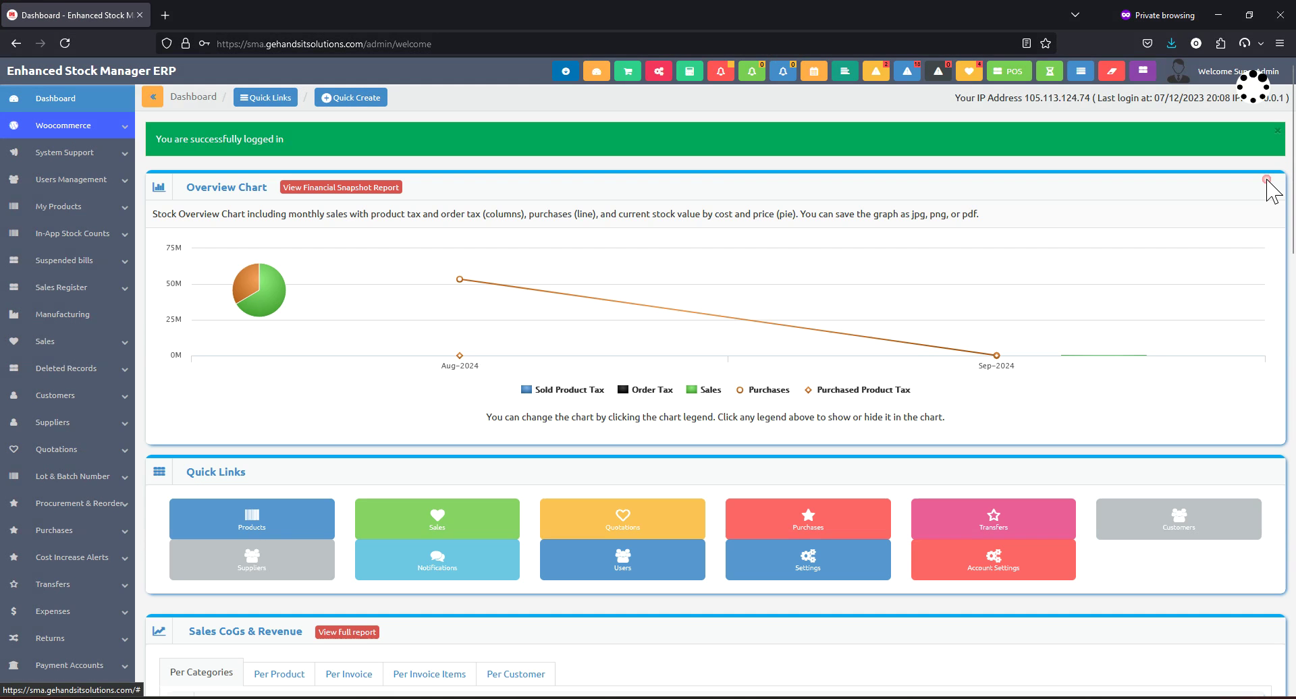
left_click(1277, 144)
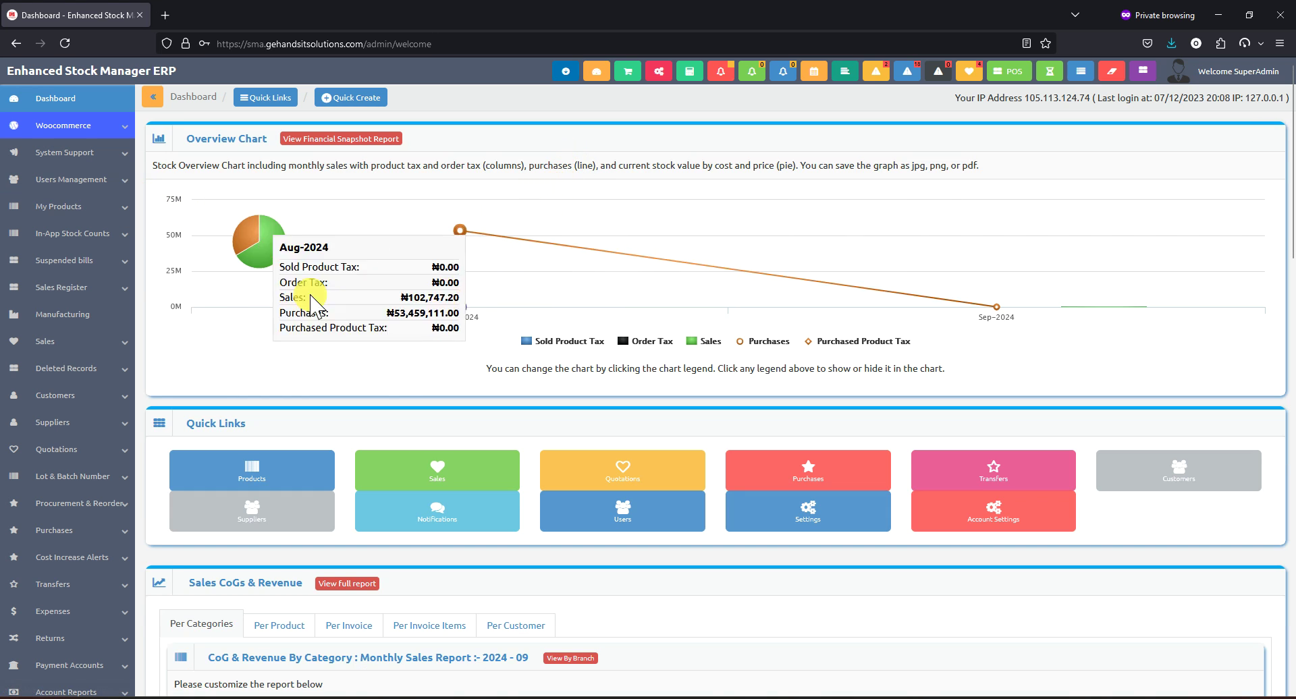
Step: Open the Currencies list in the system settings
scroll(27, 459, "down", 4)
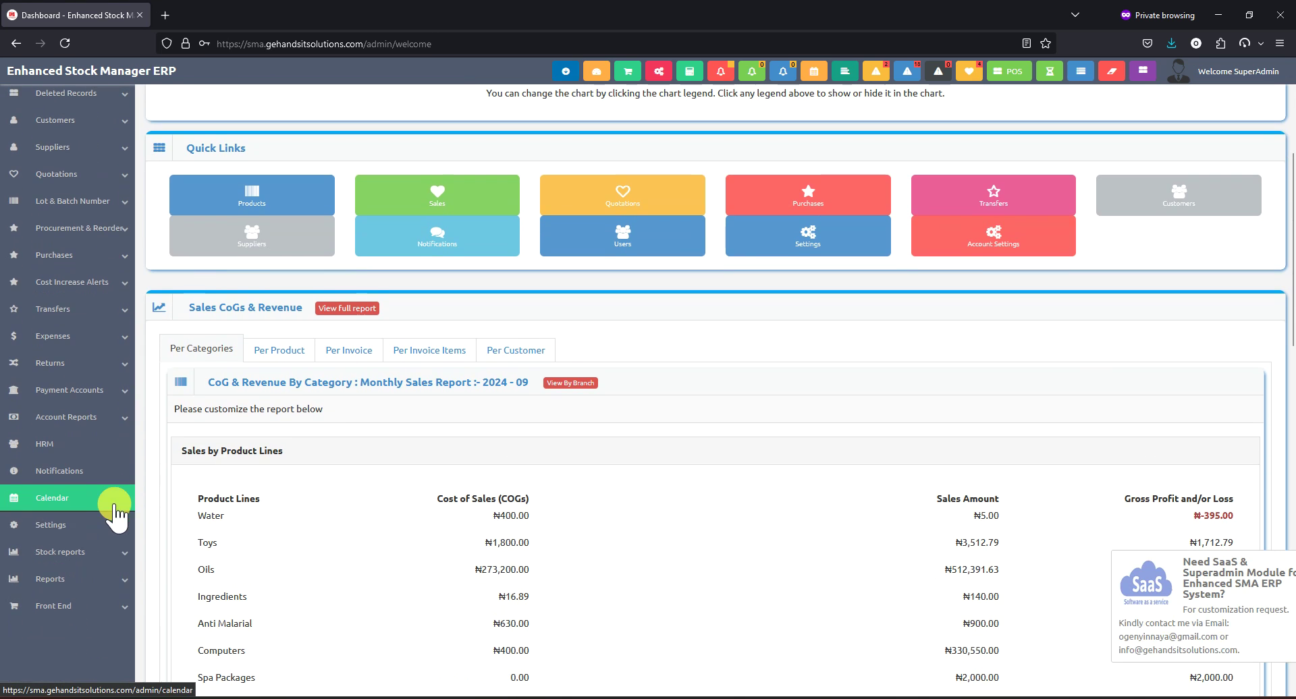
left_click(122, 525)
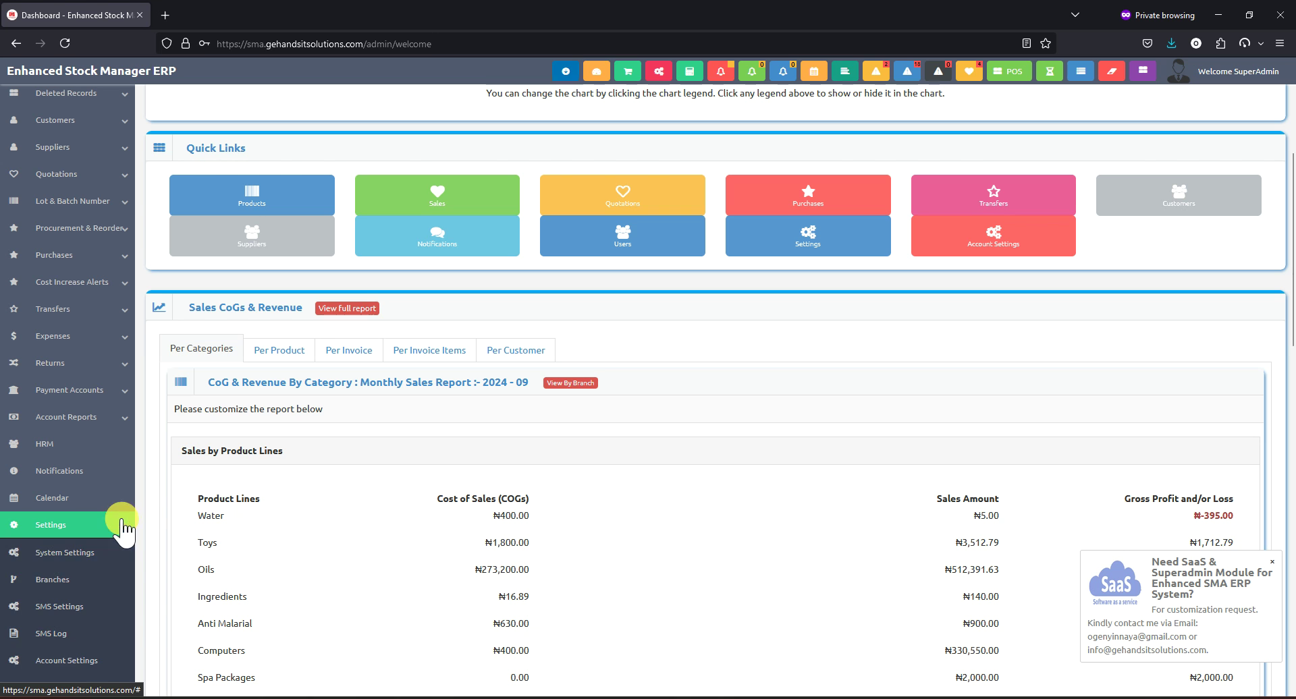
scroll(101, 607, "down", 3)
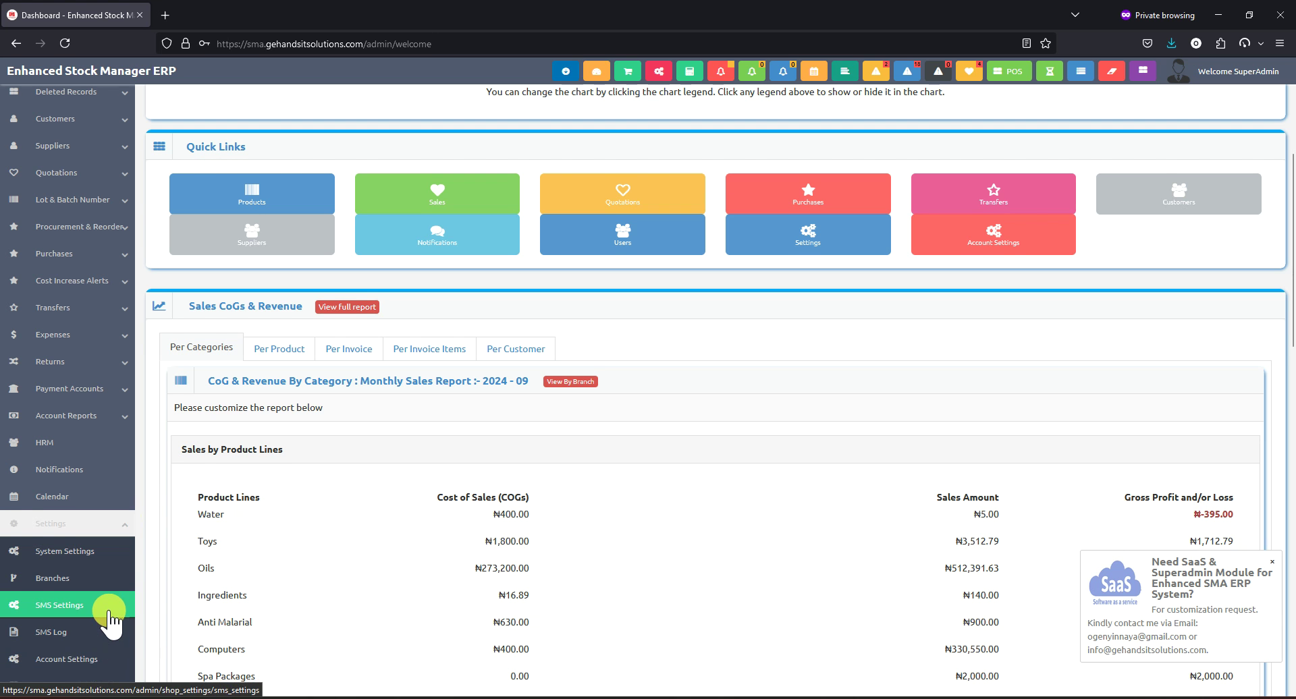
scroll(108, 614, "down", 1)
left_click(88, 620)
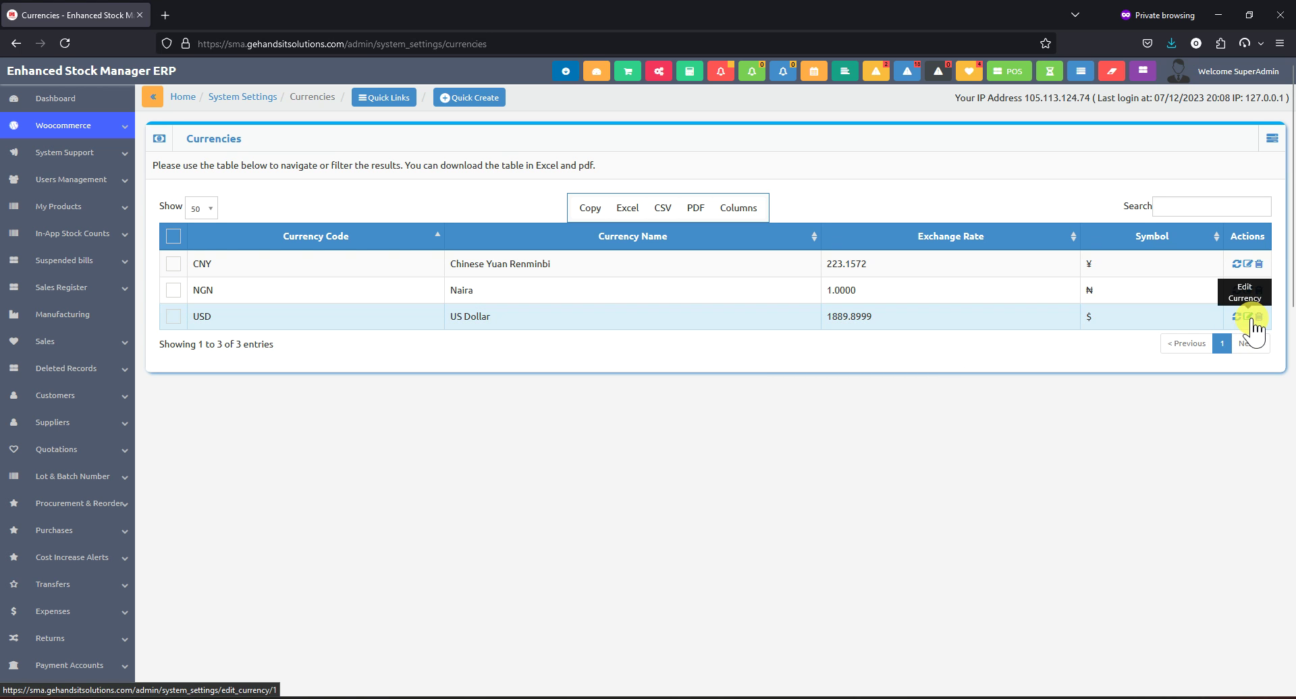
Step: Set the US Dollar exchange rate to 100 and save it, and select the NGN and USD rows
left_click(1248, 316)
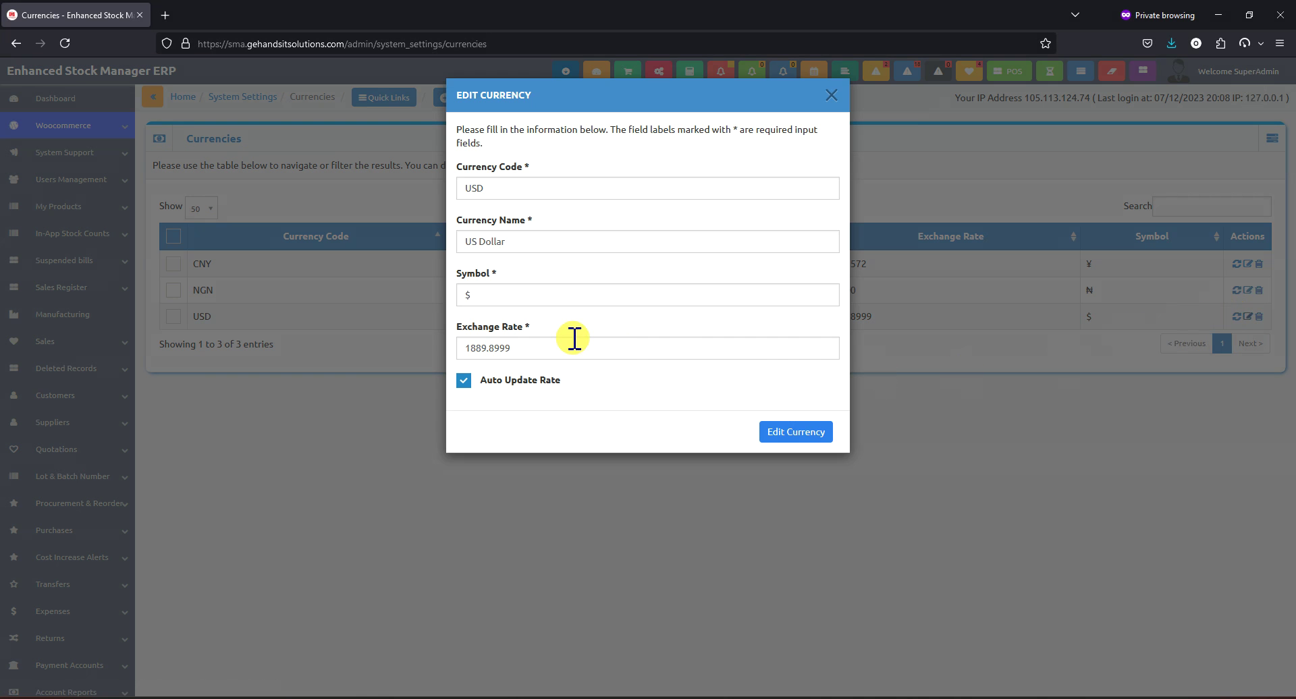
left_click_drag(523, 349, 466, 348)
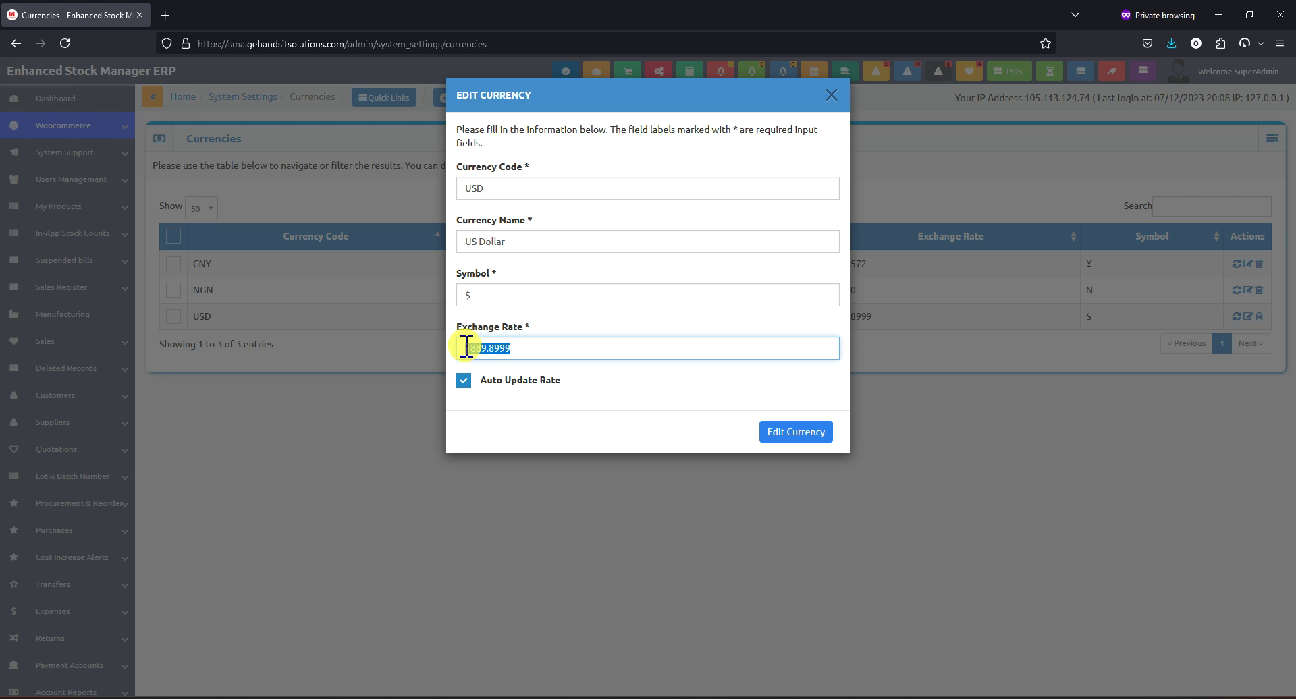
type("100")
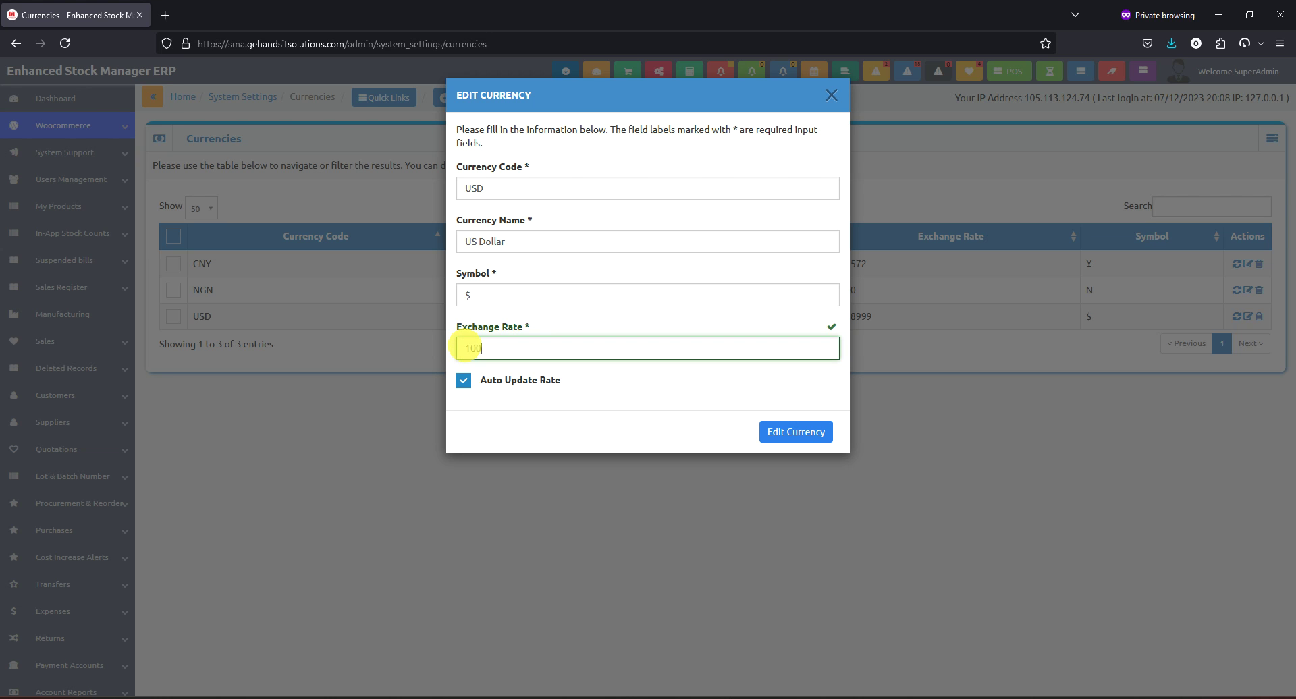
left_click(783, 432)
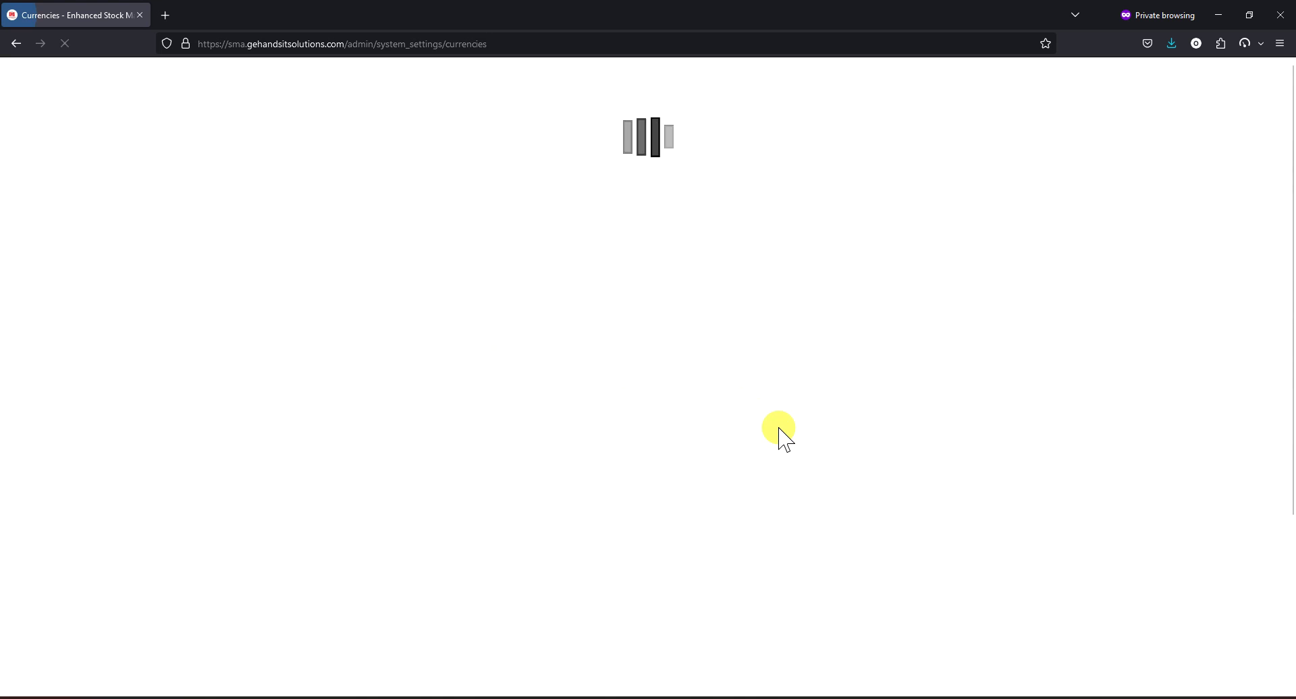
left_click(173, 339)
left_click(173, 365)
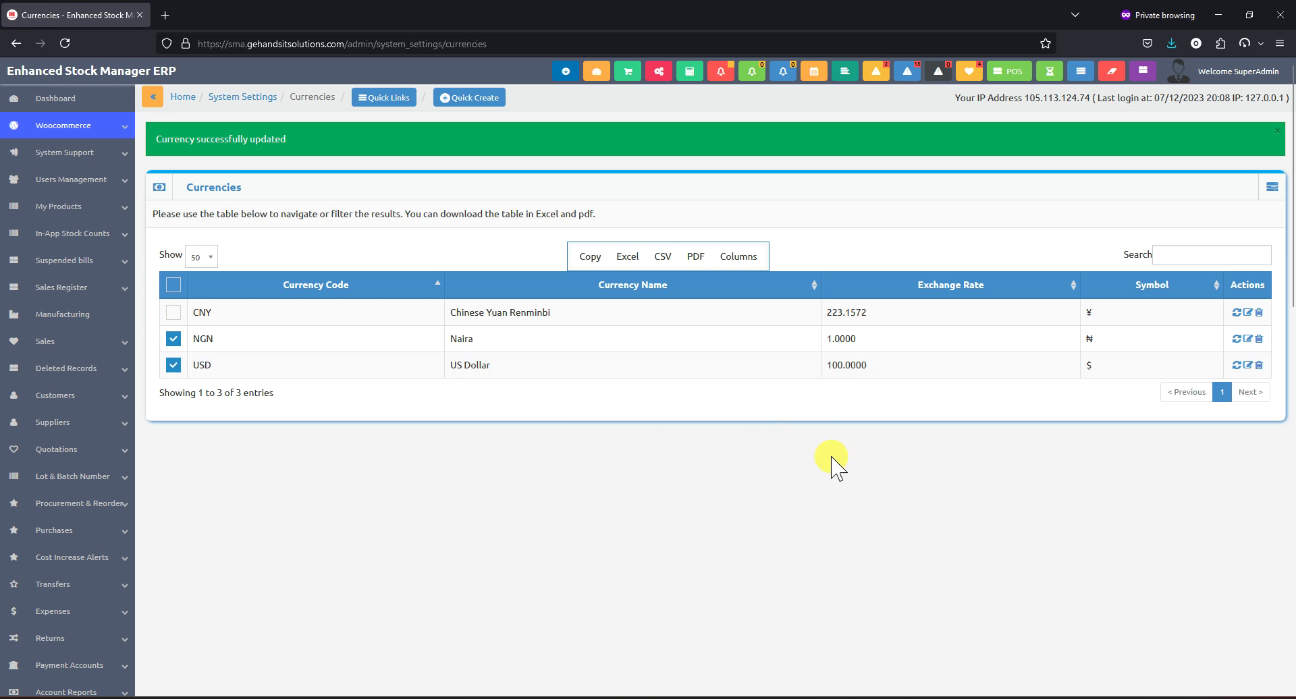
Step: View the product list and open the form for adding a new product
left_click(96, 209)
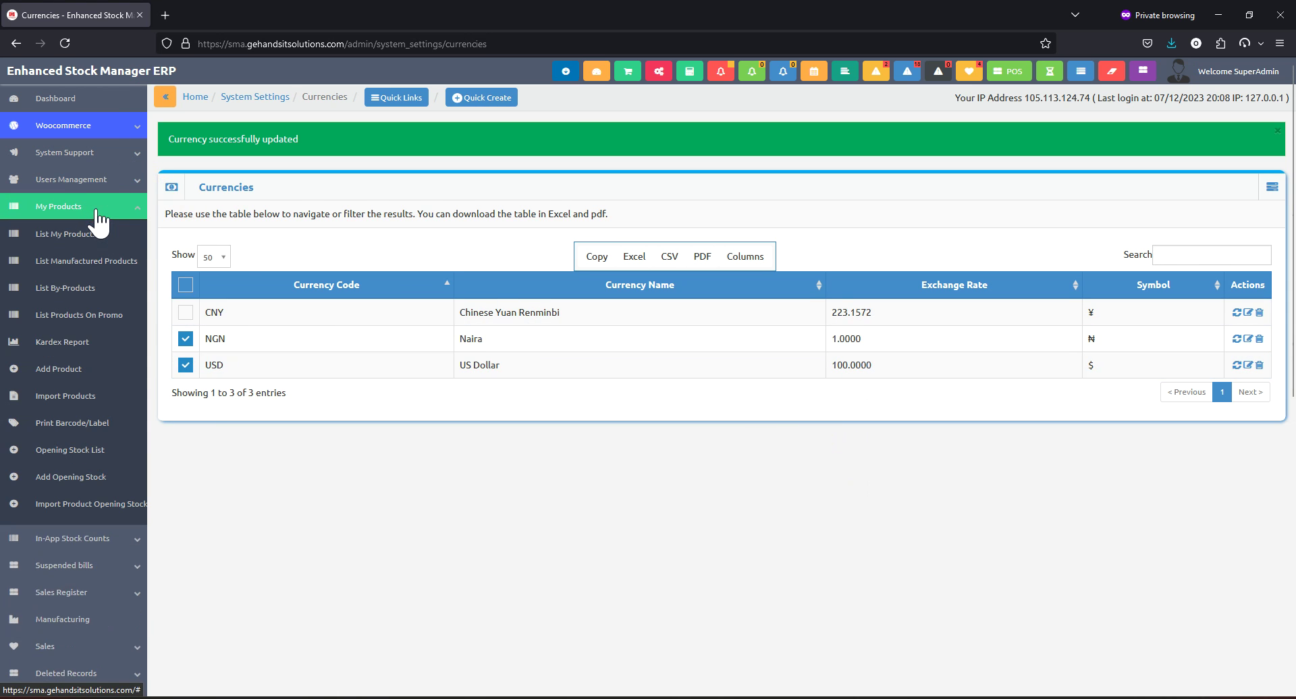
left_click(93, 235)
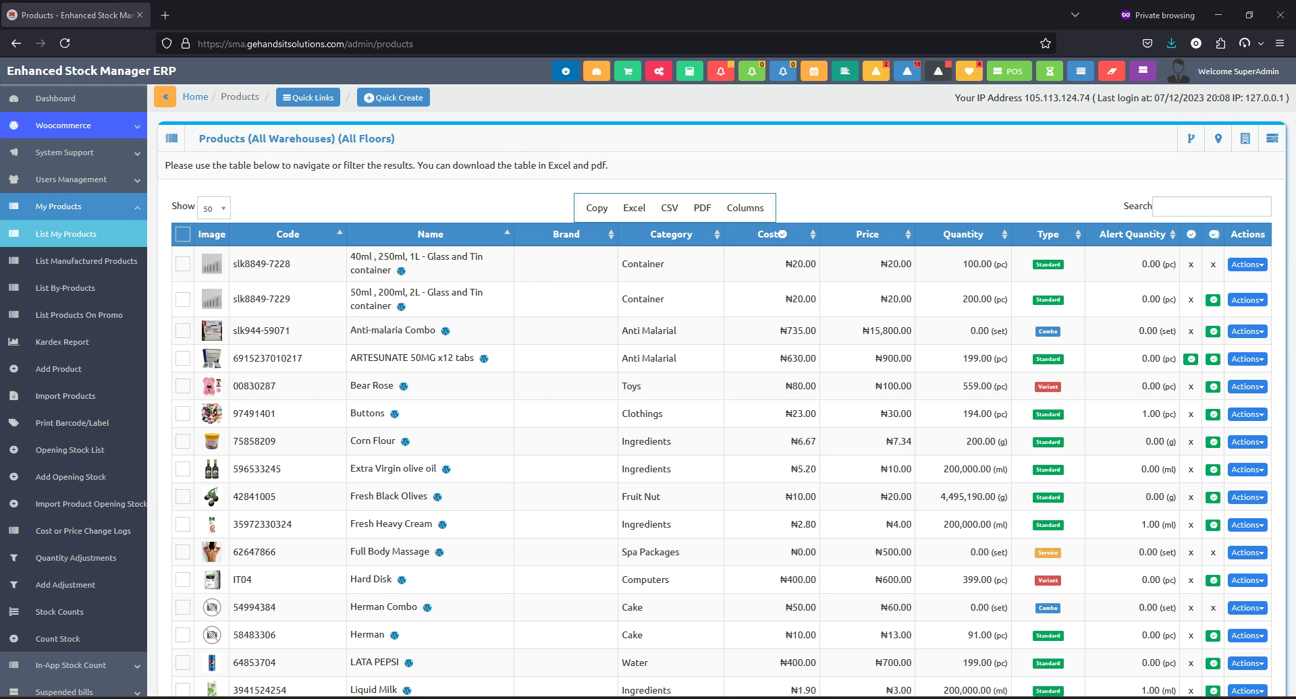
left_click(87, 372)
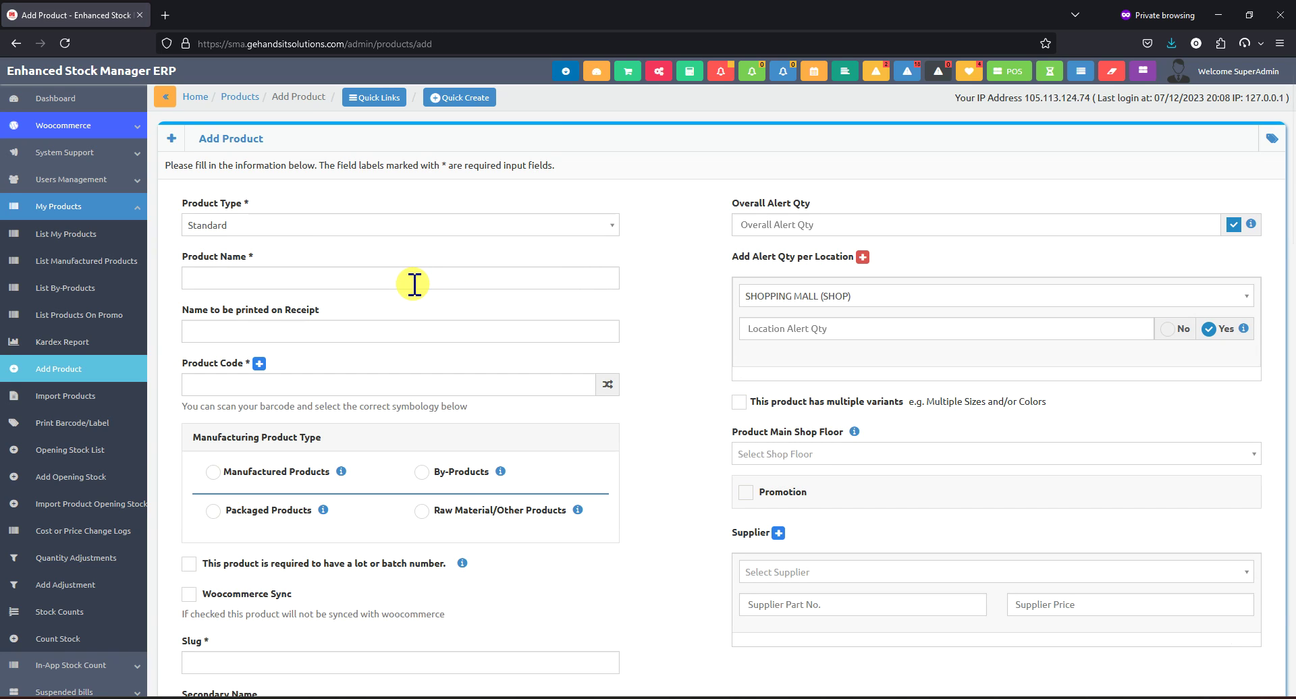
Step: Name the product Peak Evaporated Milk and generate a random product code for it
left_click(414, 283)
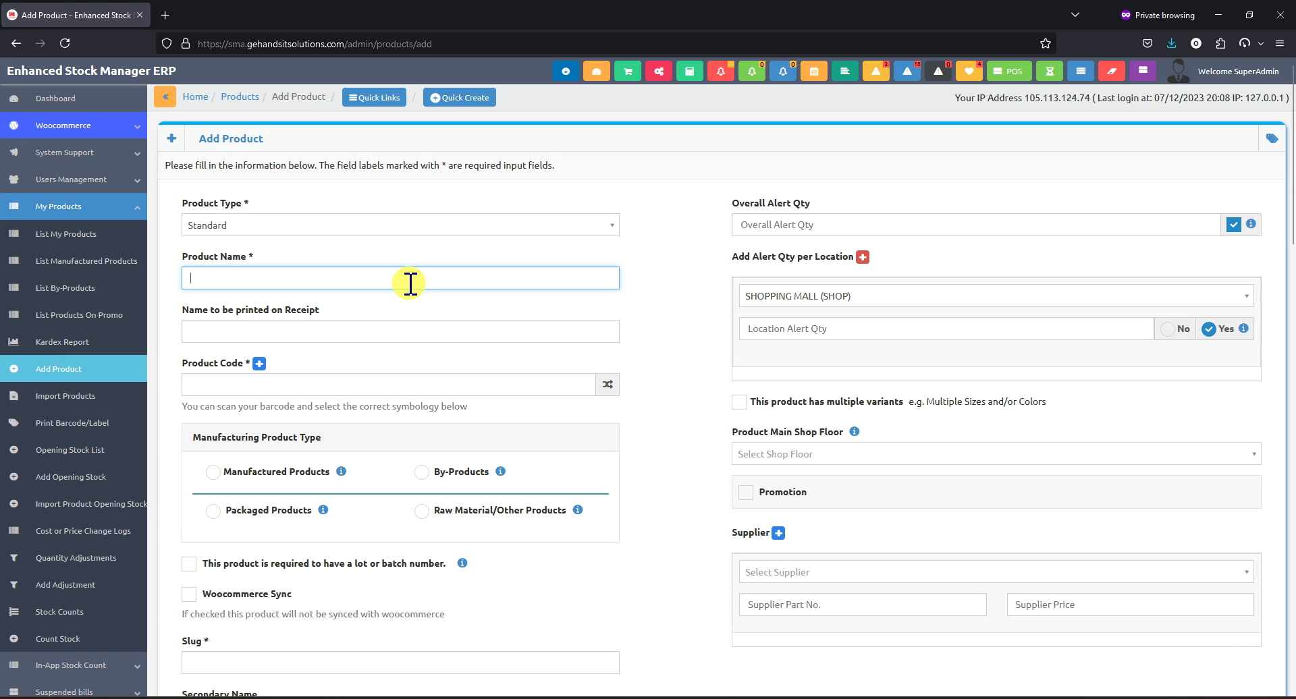
type("Peak Evaporated Milk")
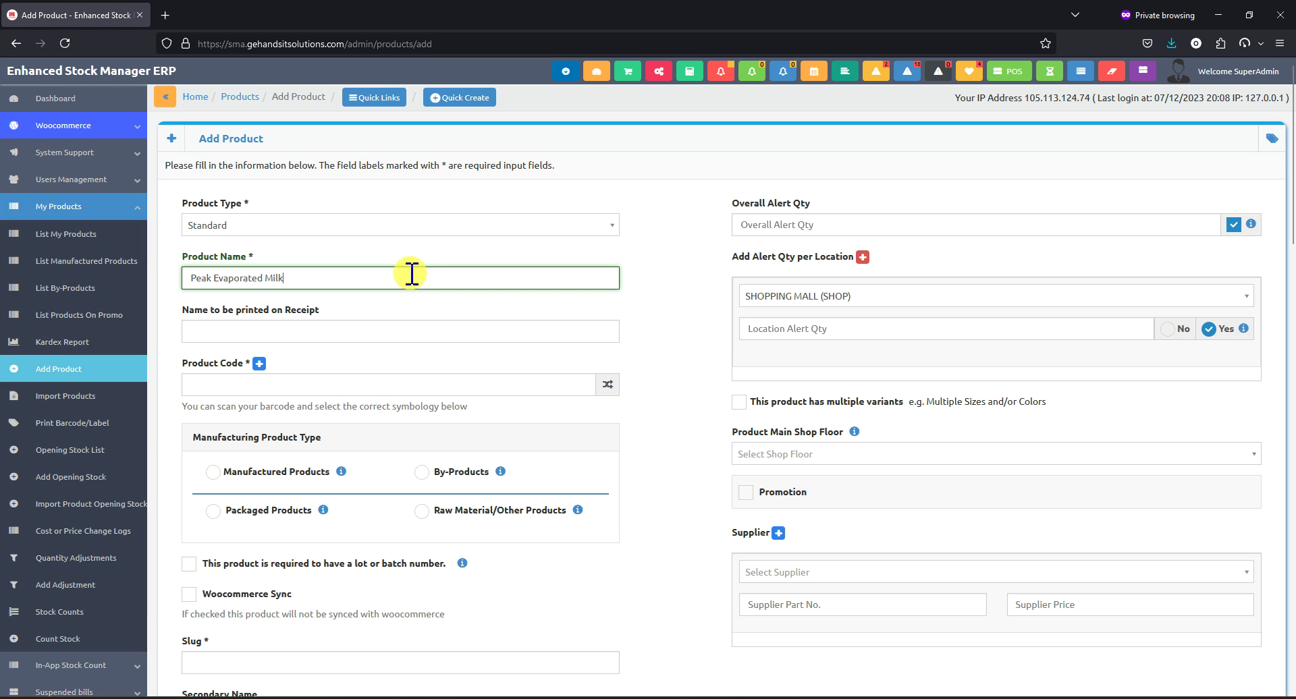
left_click(608, 385)
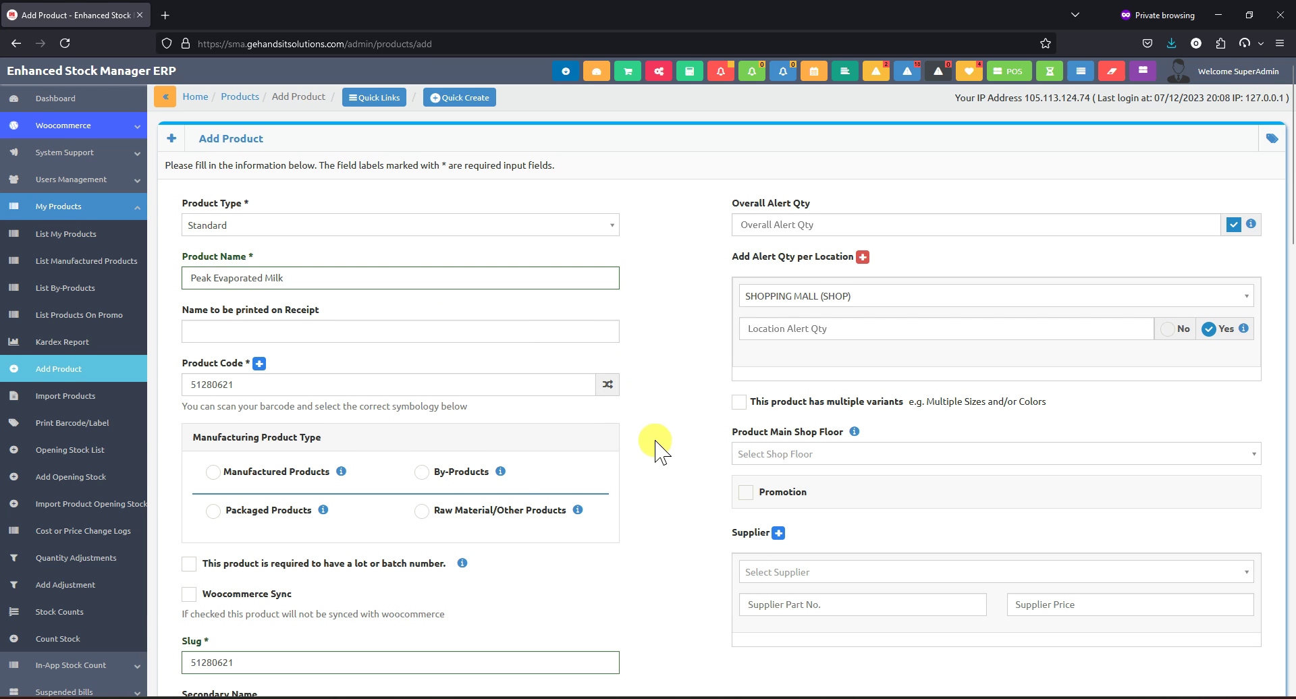
Step: Classify the product as Raw Material/Other Products and assign it to the Cereals category
scroll(655, 449, "down", 2)
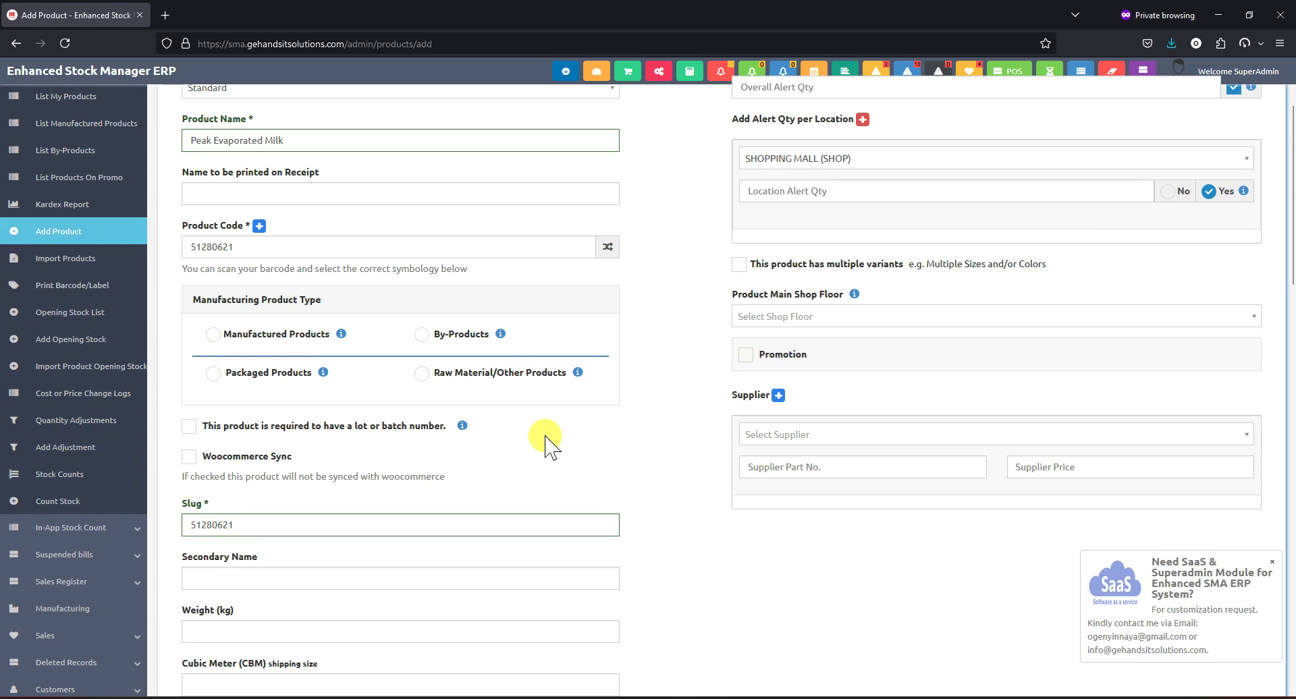
left_click(487, 372)
scroll(560, 432, "down", 6)
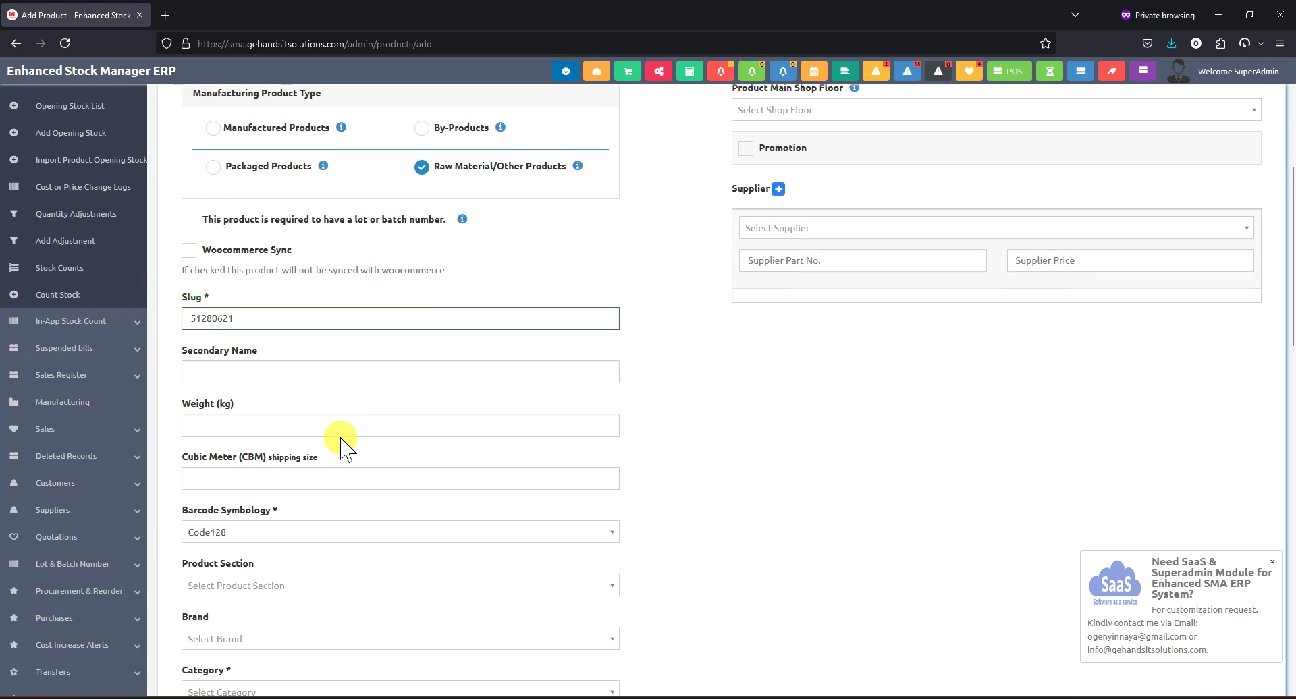
left_click(383, 481)
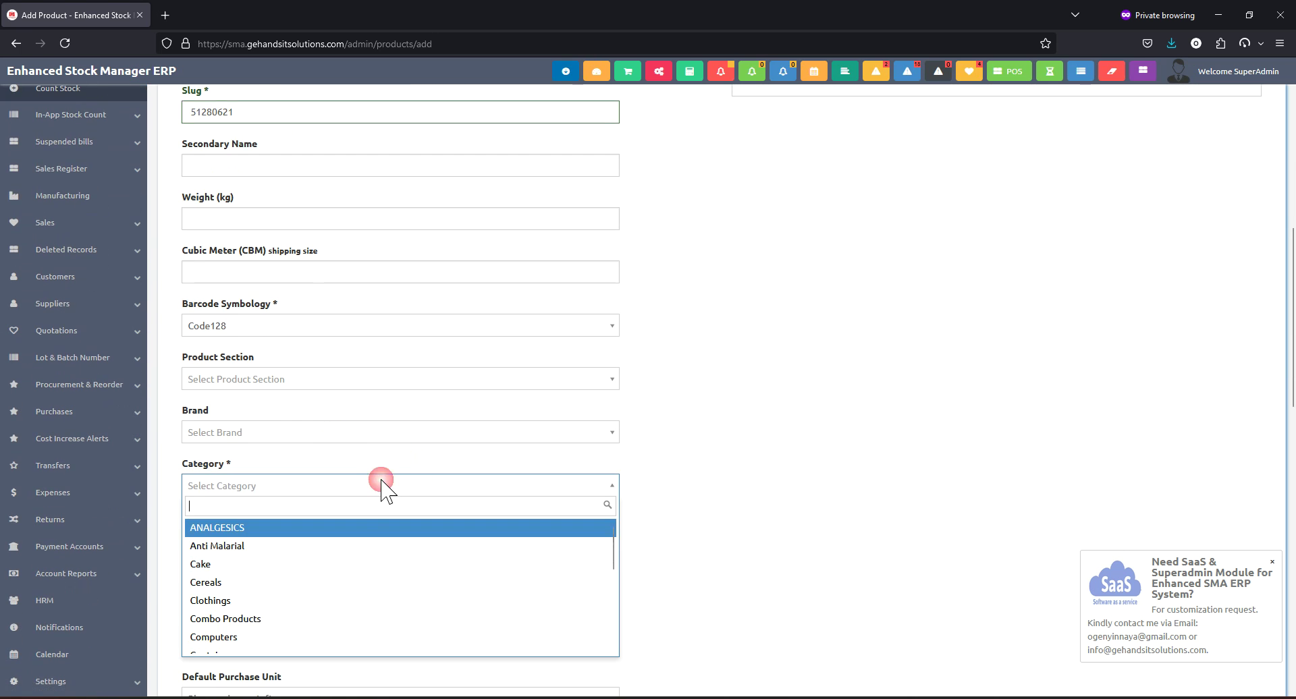
left_click(321, 585)
Step: Set the product unit to Piece (pc)
scroll(367, 558, "down", 2)
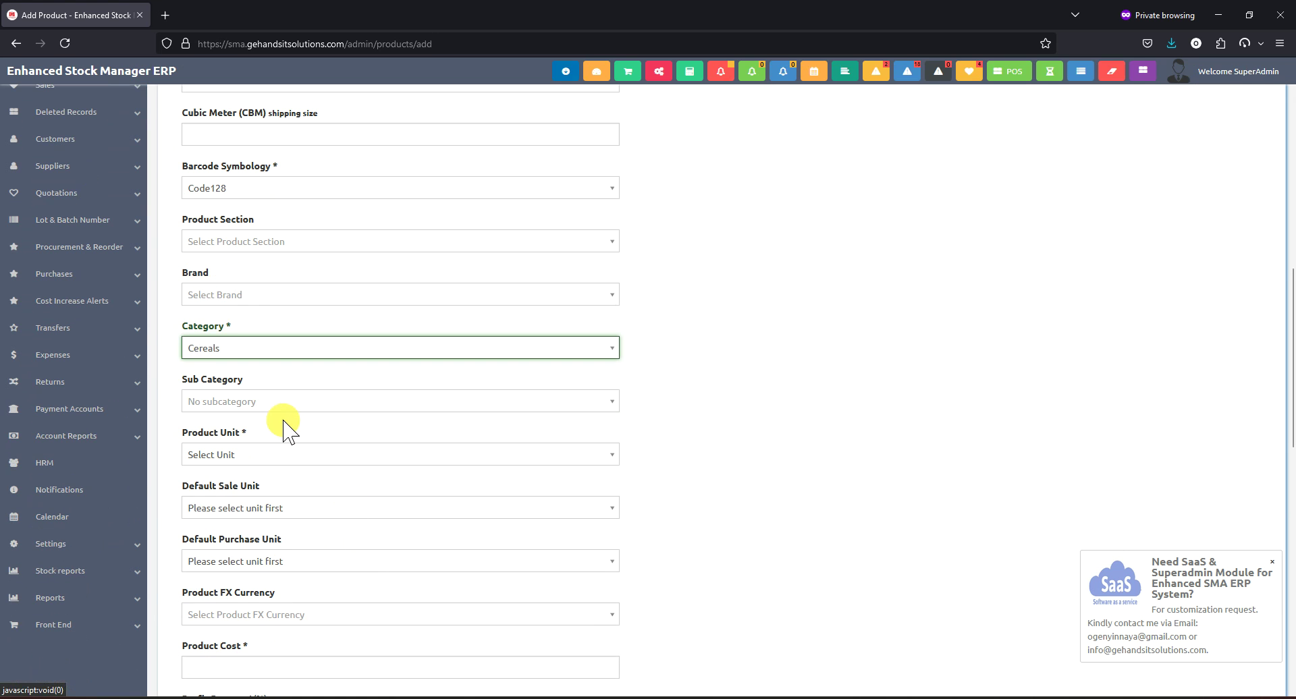
left_click(257, 461)
left_click(347, 514)
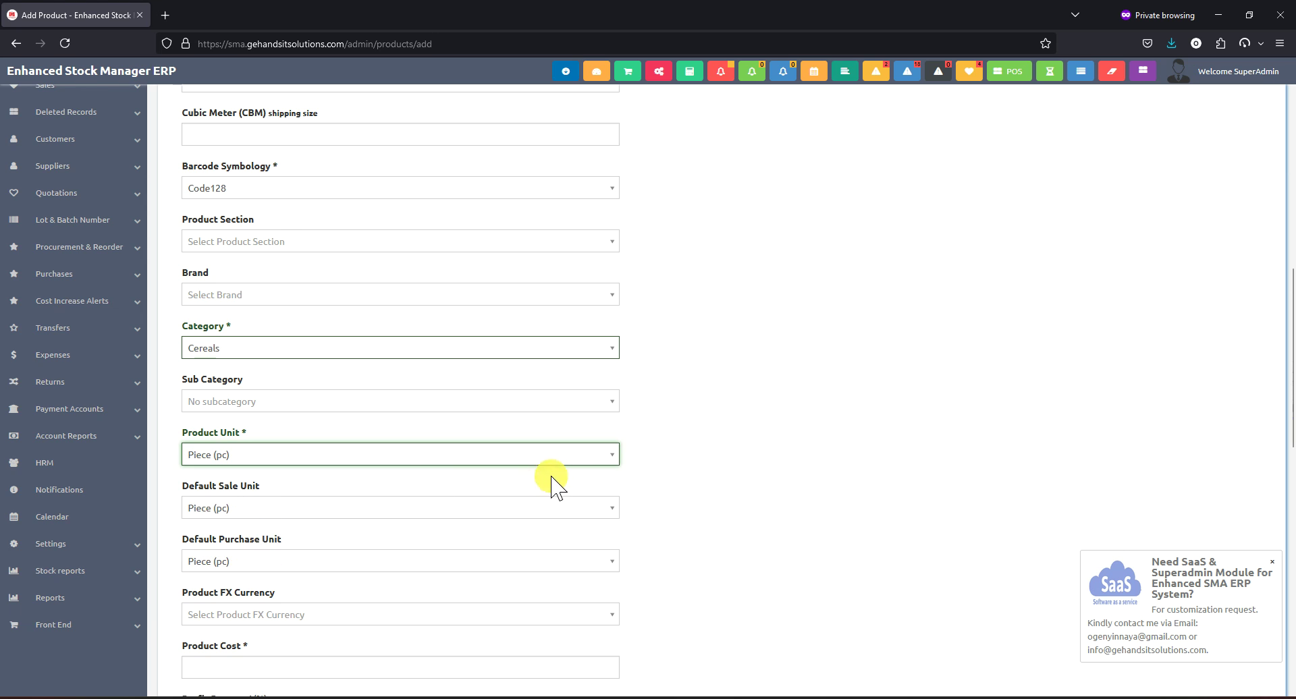
Step: Assign US Dollar as the product's FX currency
scroll(567, 493, "down", 3)
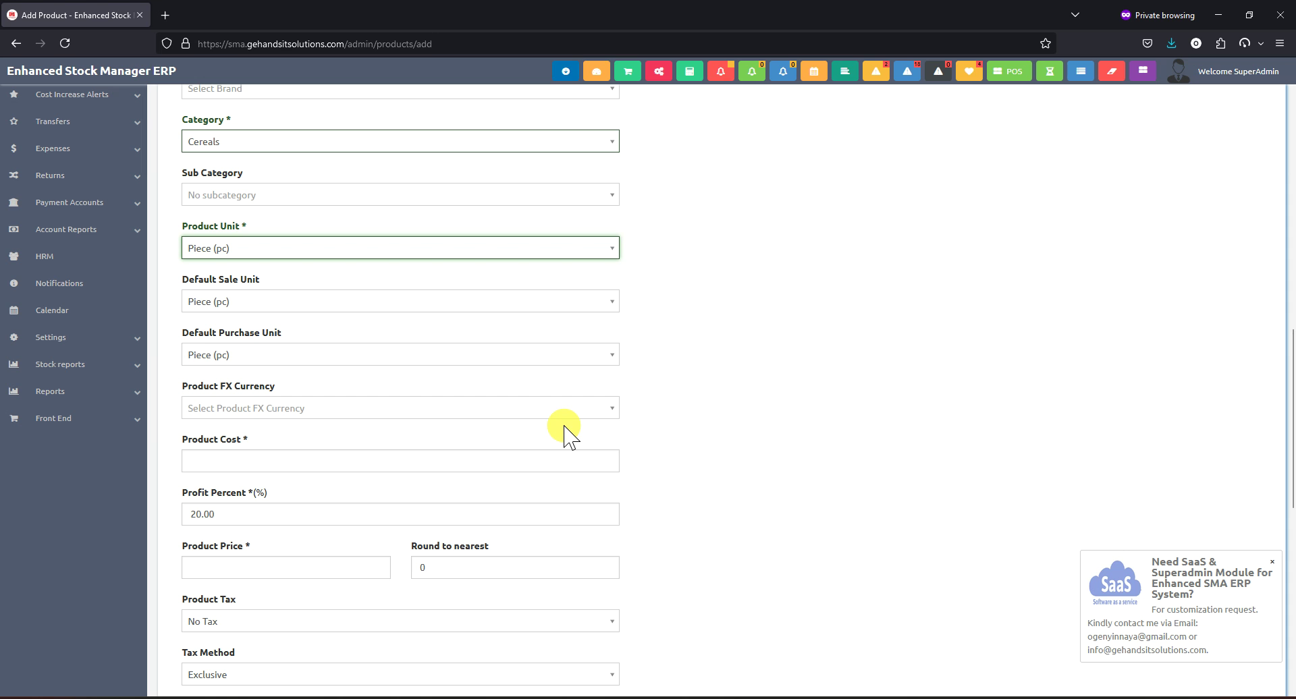
left_click(533, 413)
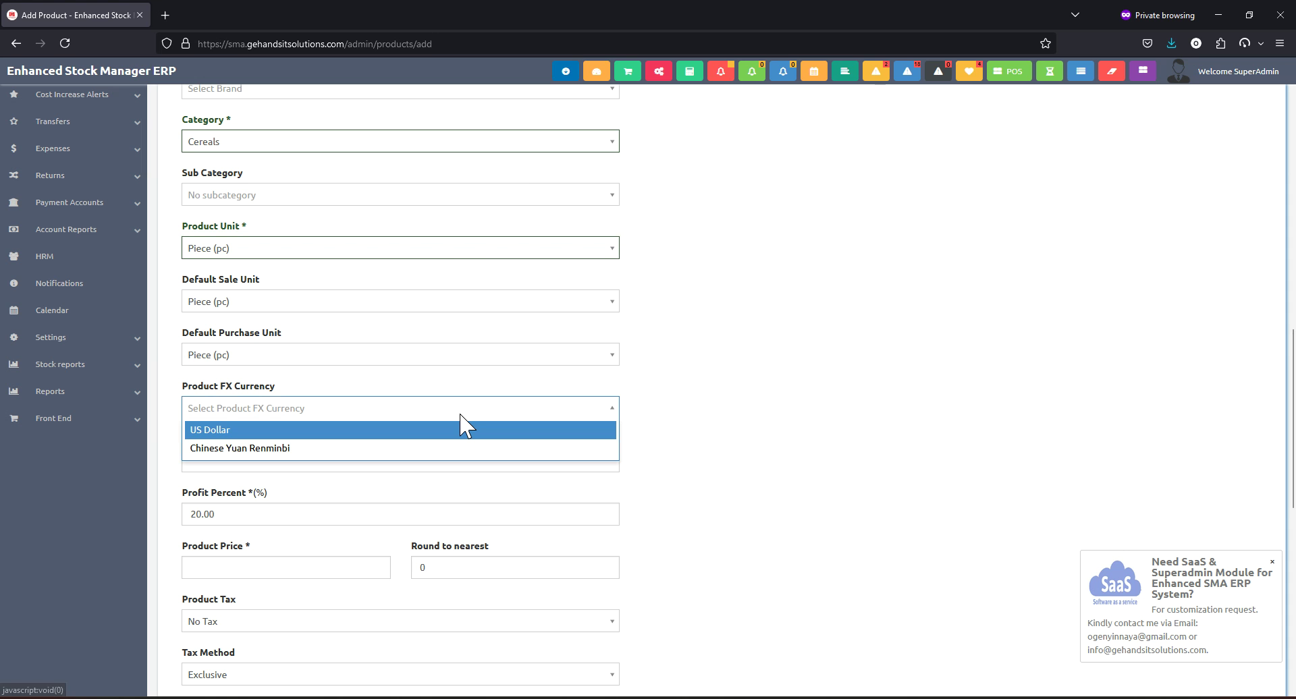
left_click(391, 430)
Step: Set the product cost to 0 for the US Dollar product
scroll(733, 432, "down", 2)
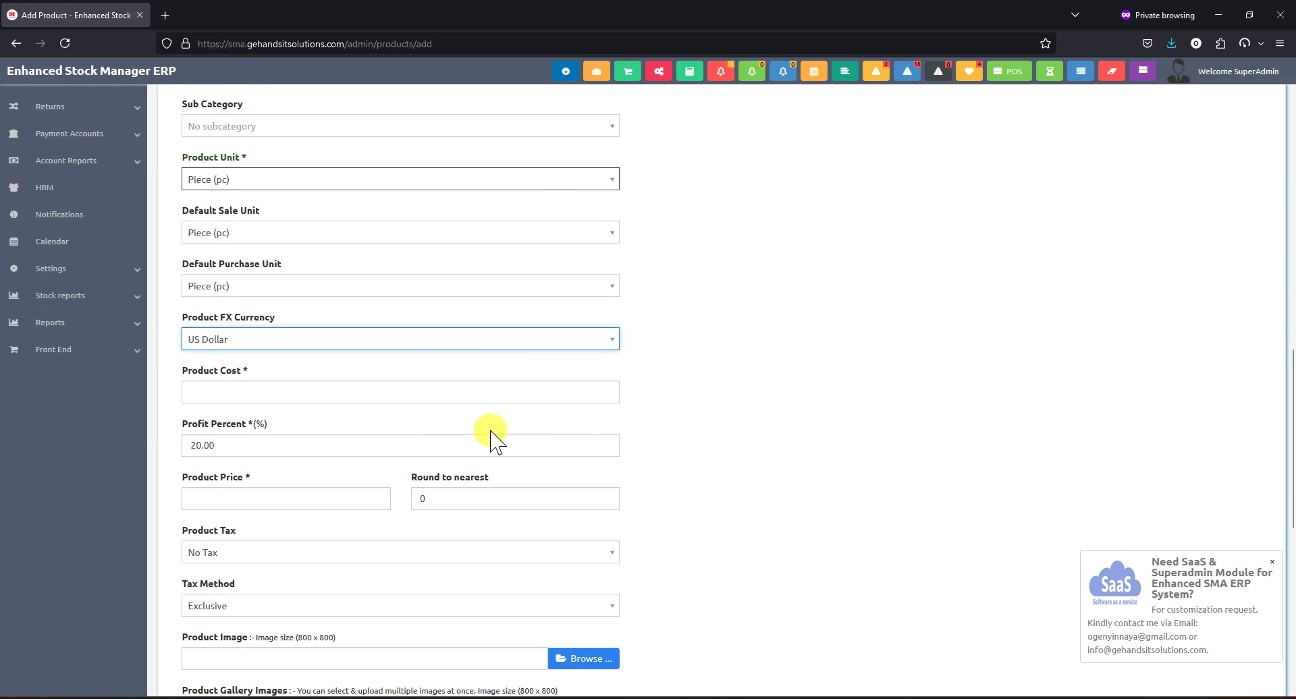
left_click(192, 397)
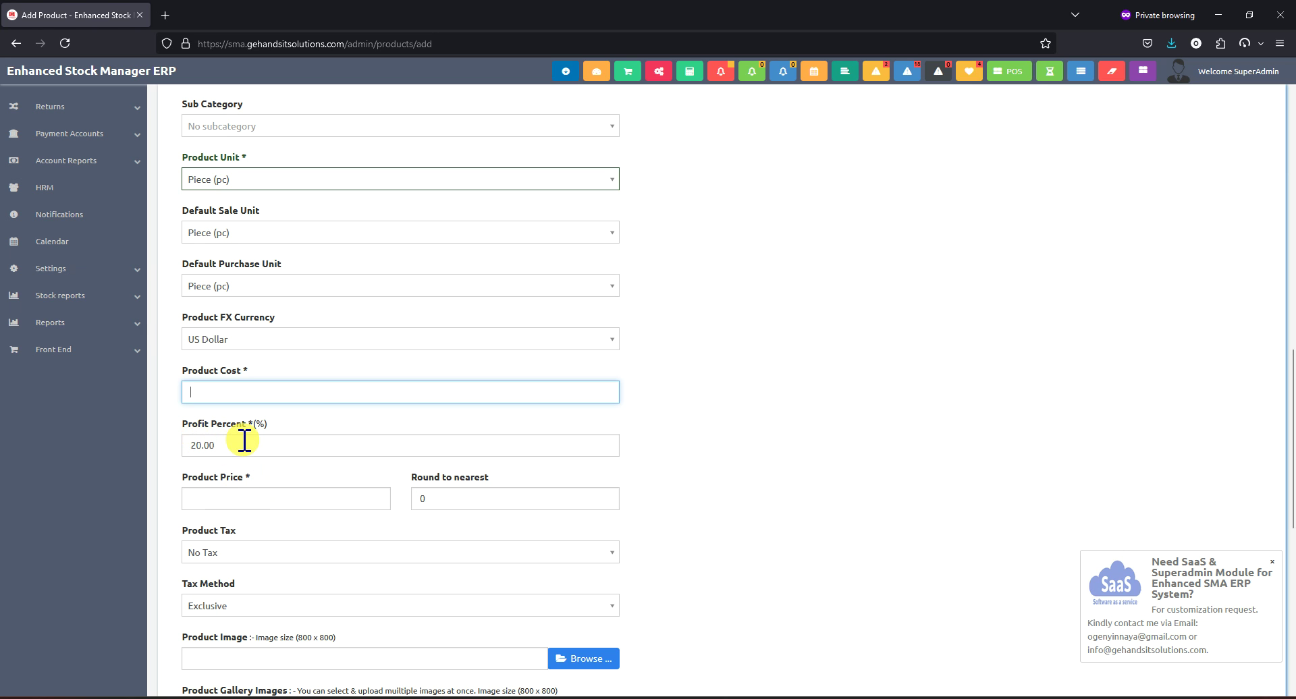
left_click(444, 499)
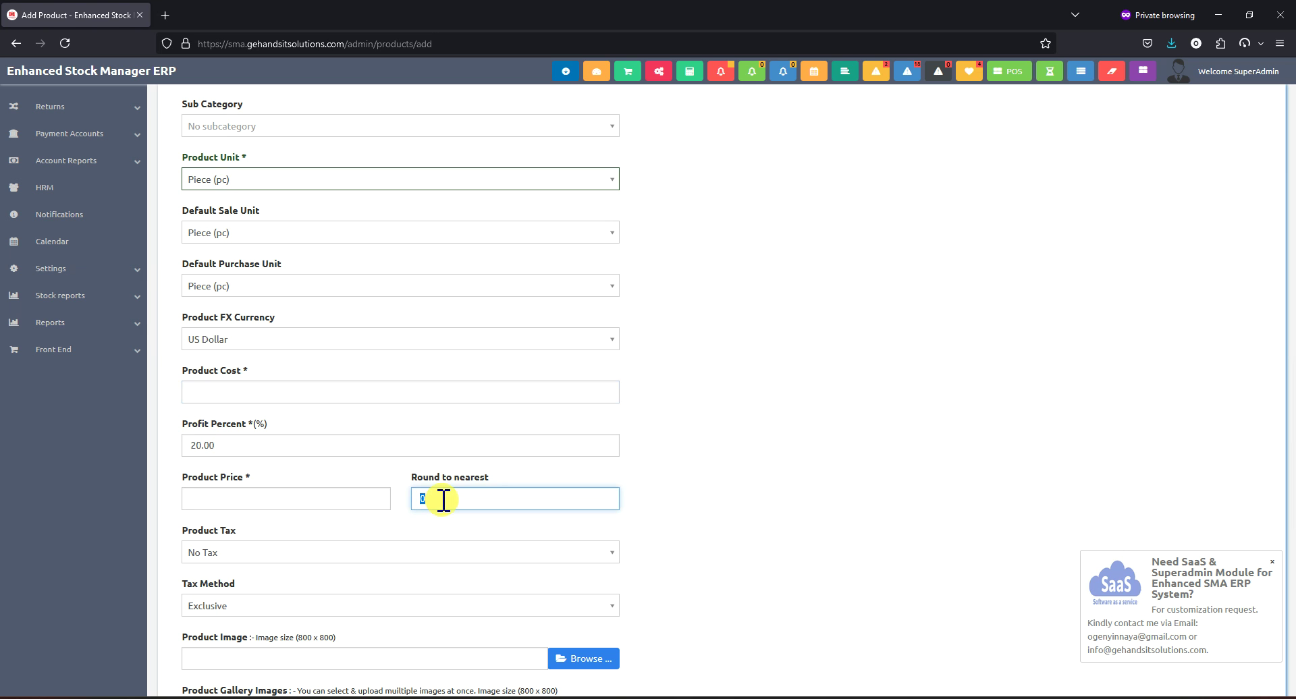
left_click(205, 392)
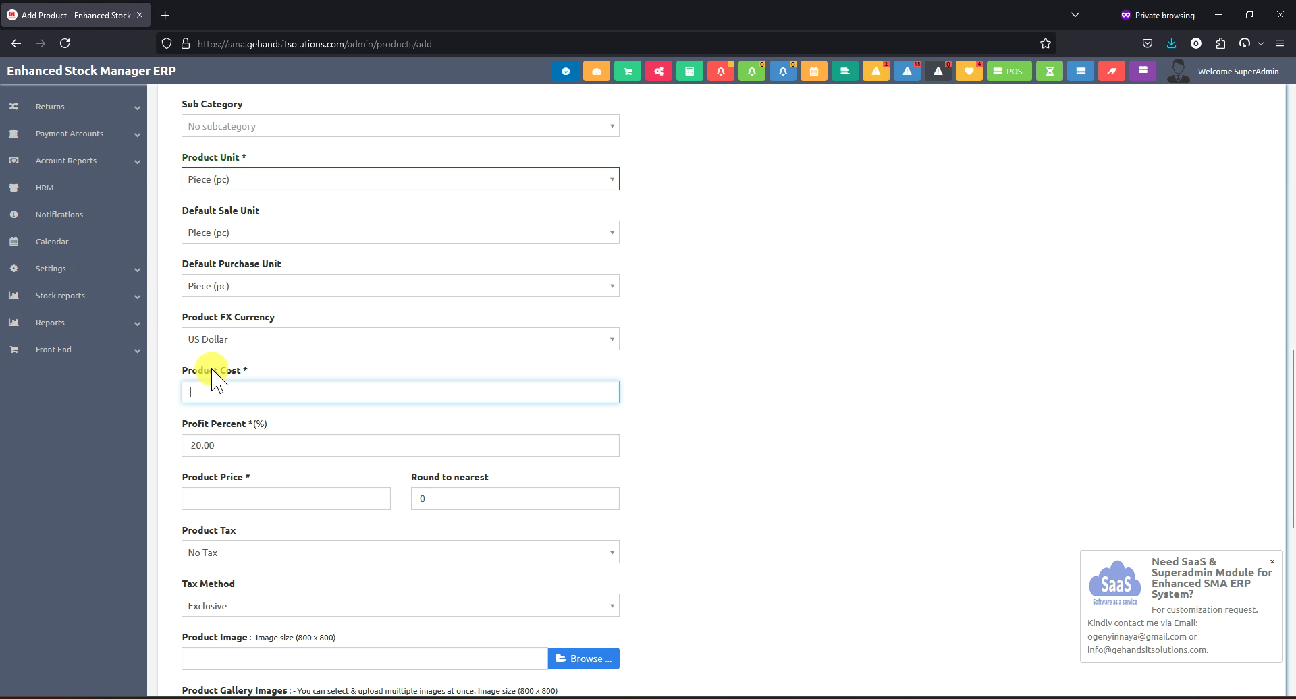
type("0")
left_click(747, 517)
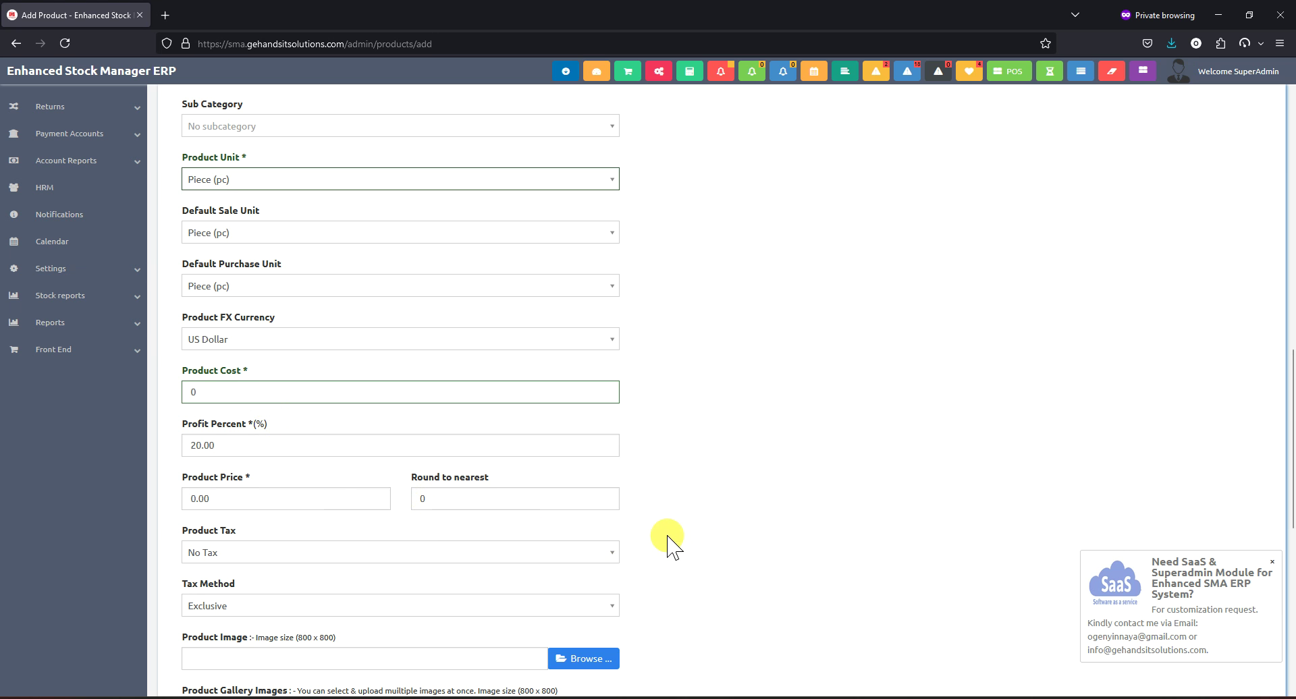
Step: Attach Peak Evaporated Milk.webp as both the product image and the product gallery image
scroll(671, 540, "down", 3)
left_click(584, 454)
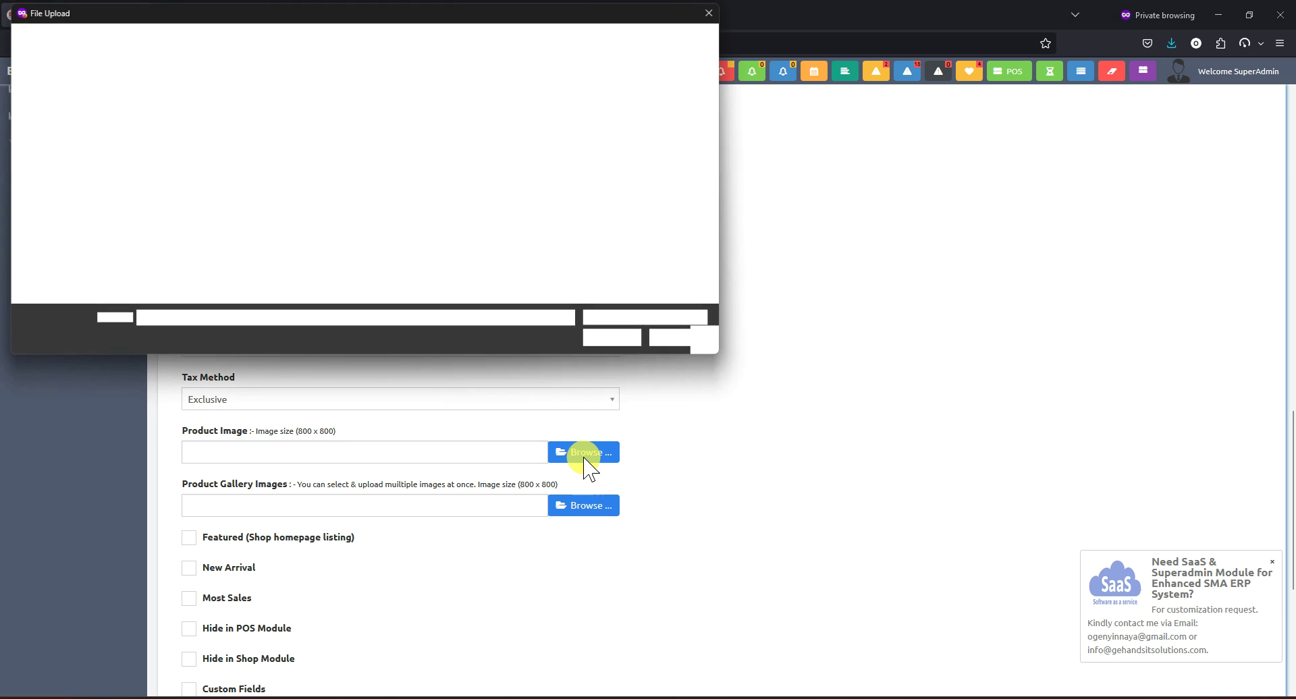
left_click(451, 140)
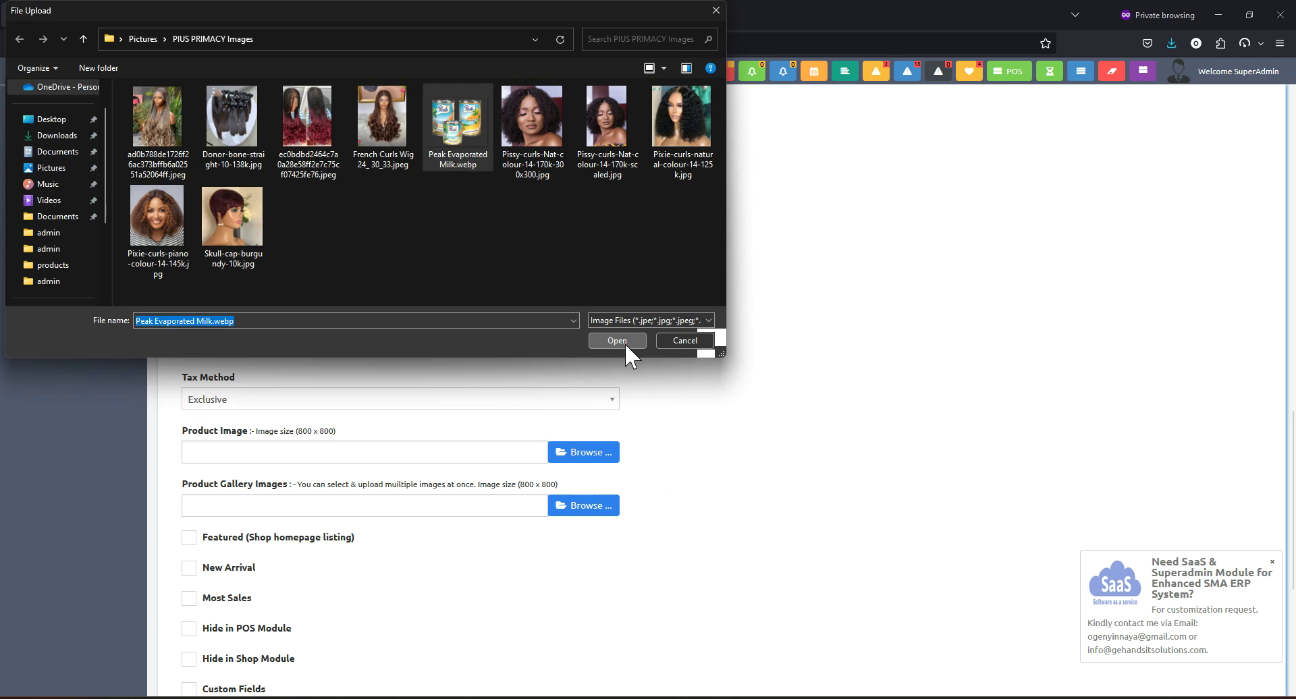
left_click(620, 341)
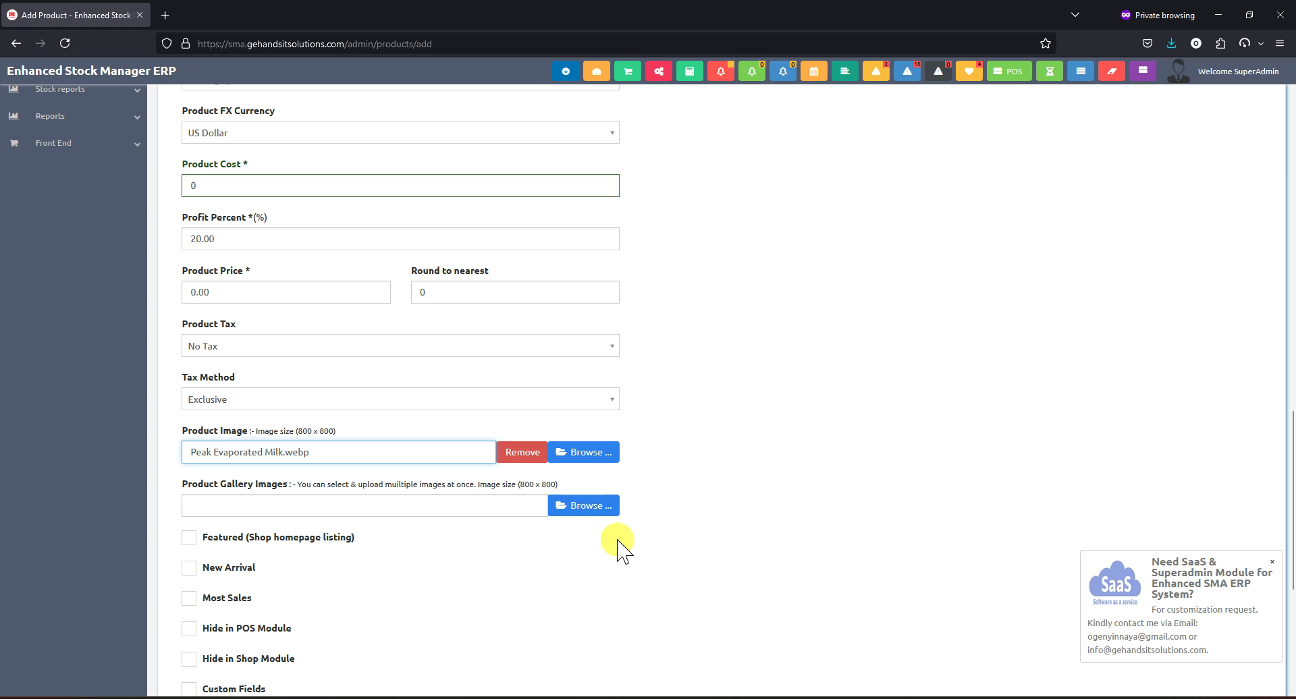
left_click(579, 508)
left_click(455, 132)
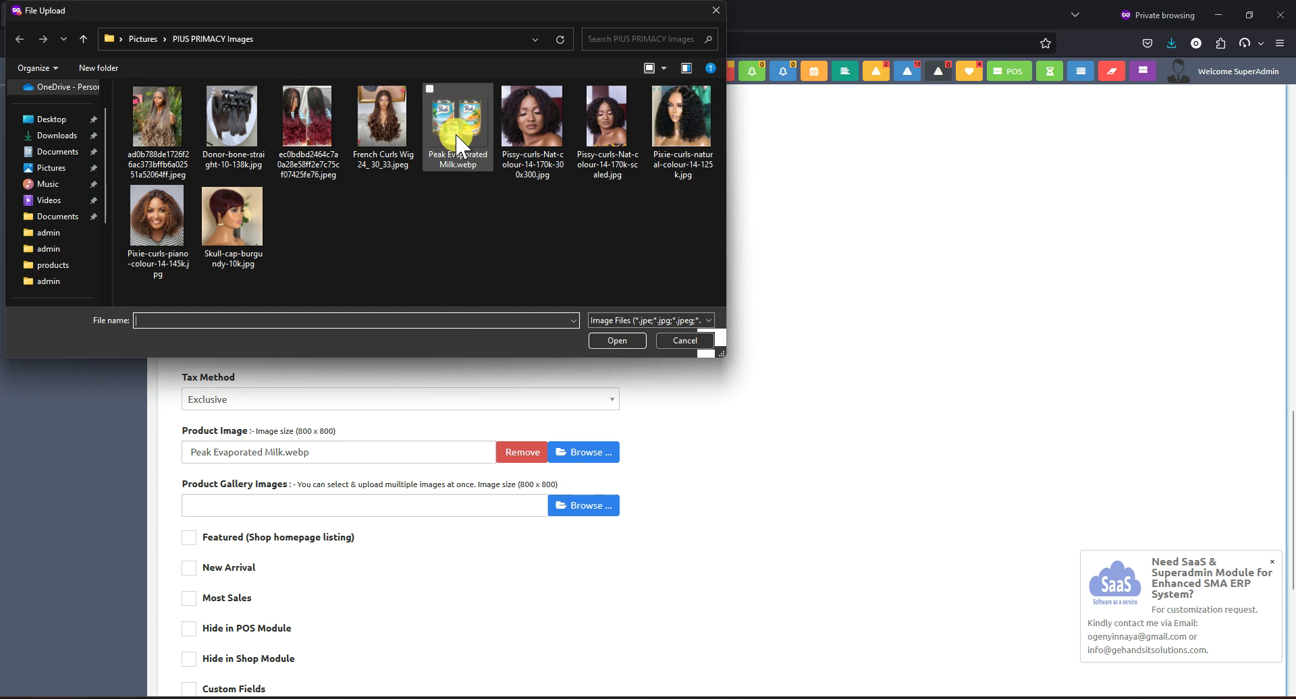
left_click(617, 340)
Step: Flag the product as Featured, New Arrival and Most Sales, and add it to the product list
scroll(712, 481, "down", 2)
scroll(710, 482, "down", 2)
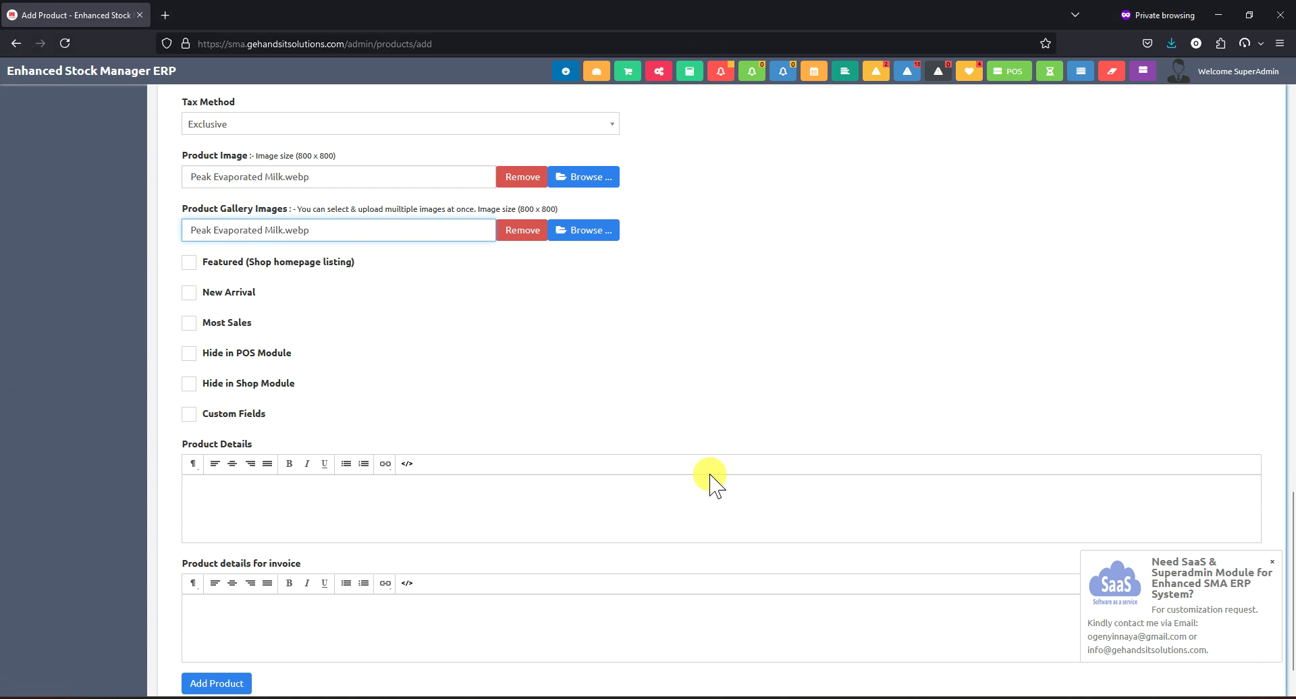
scroll(819, 406, "up", 8)
scroll(776, 425, "down", 8)
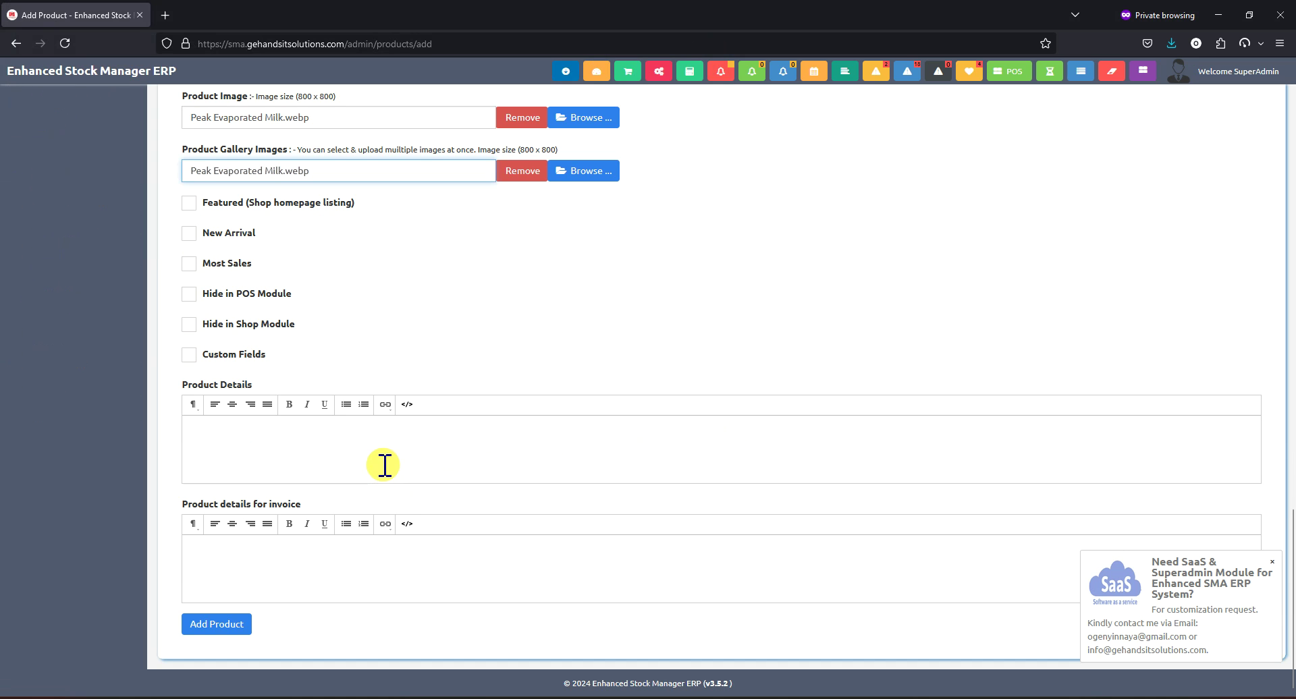
left_click(232, 203)
left_click(235, 233)
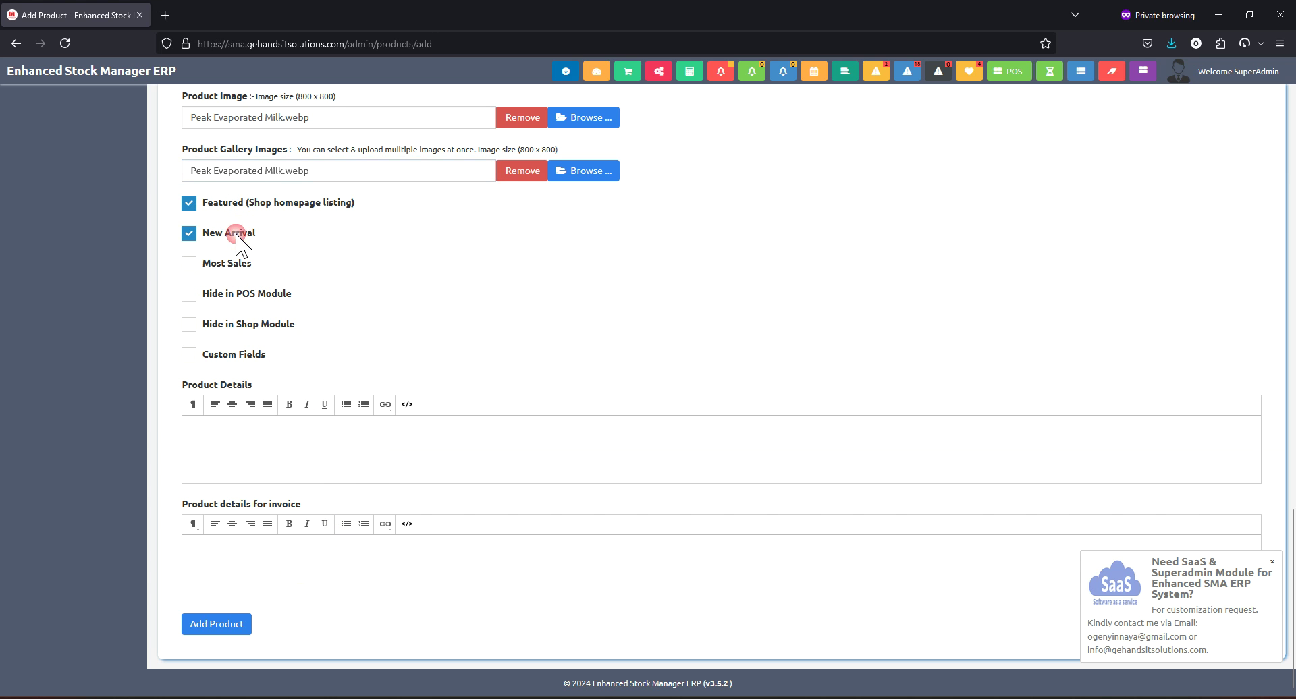
left_click(209, 627)
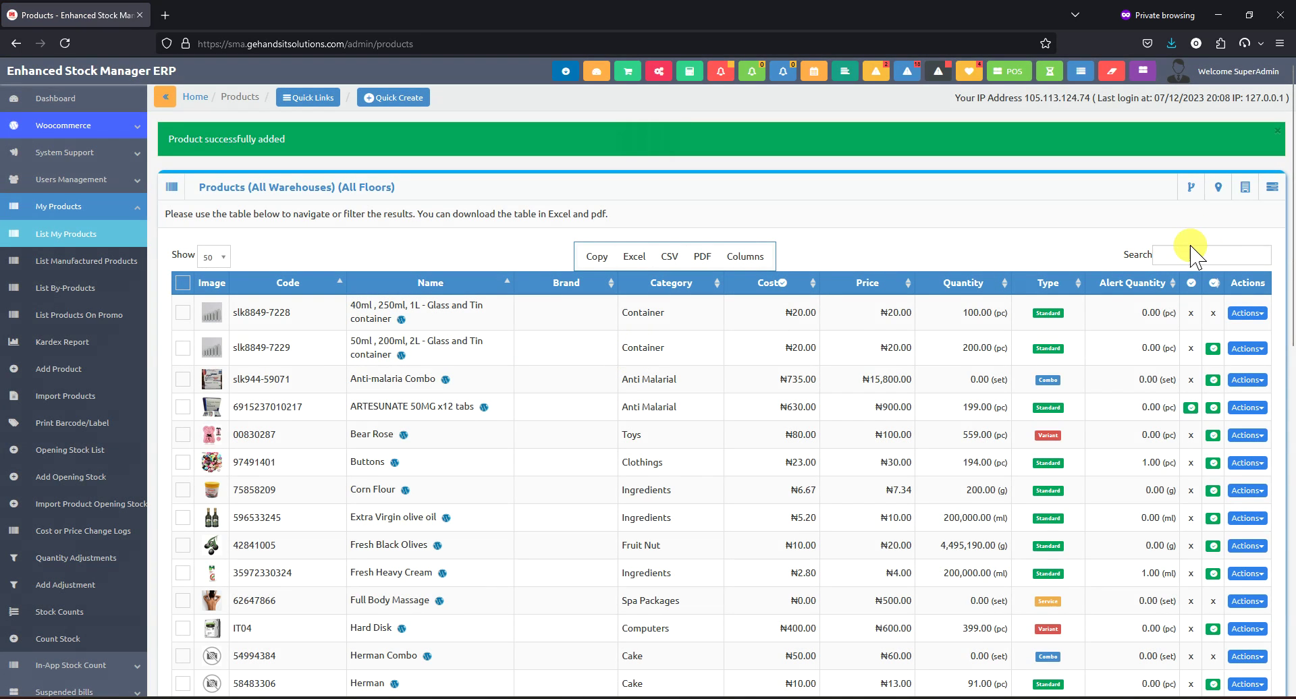
Step: Look up Peak Evaporated Milk in the product list and open its edit form to examine its FX currency and cost fields
left_click(1174, 251)
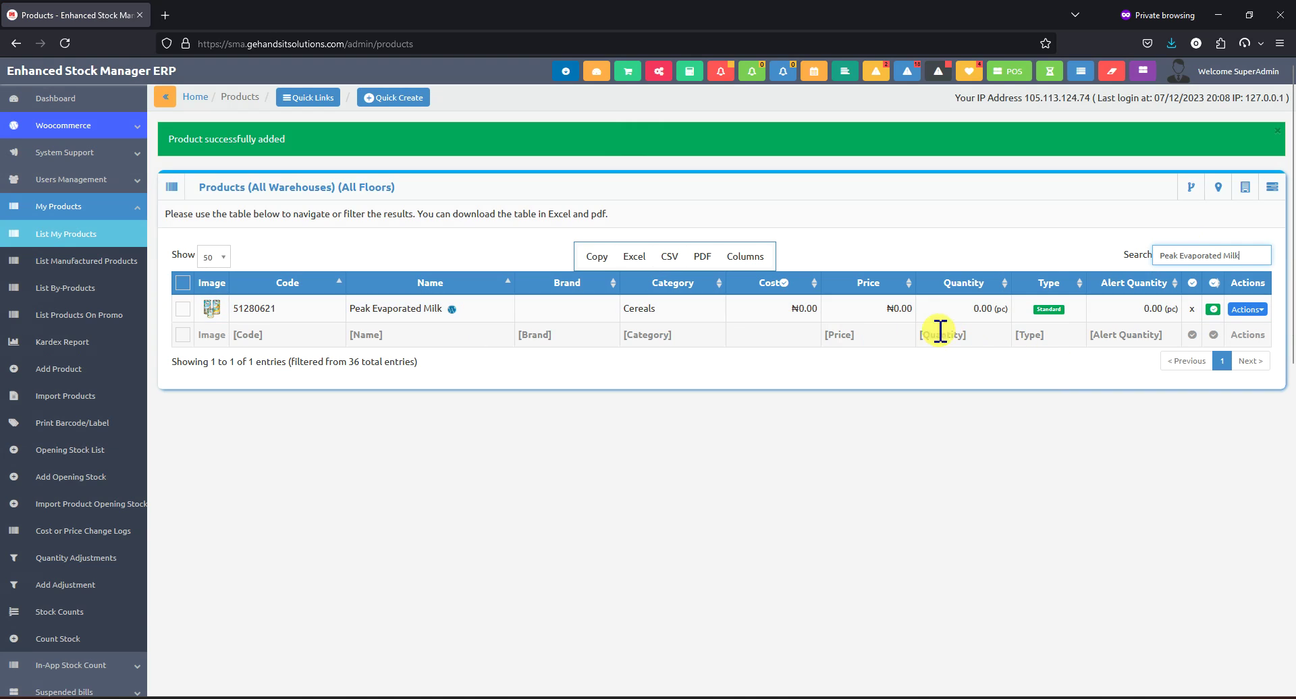
left_click(666, 323)
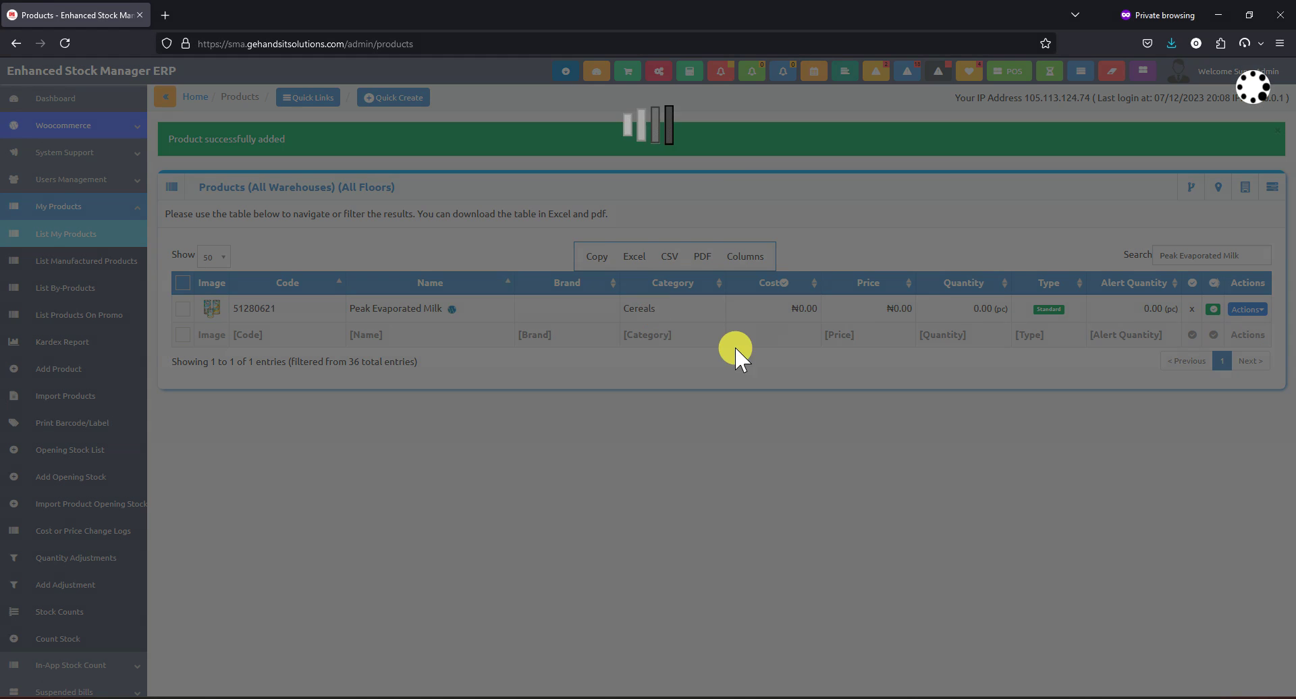
left_click(774, 662)
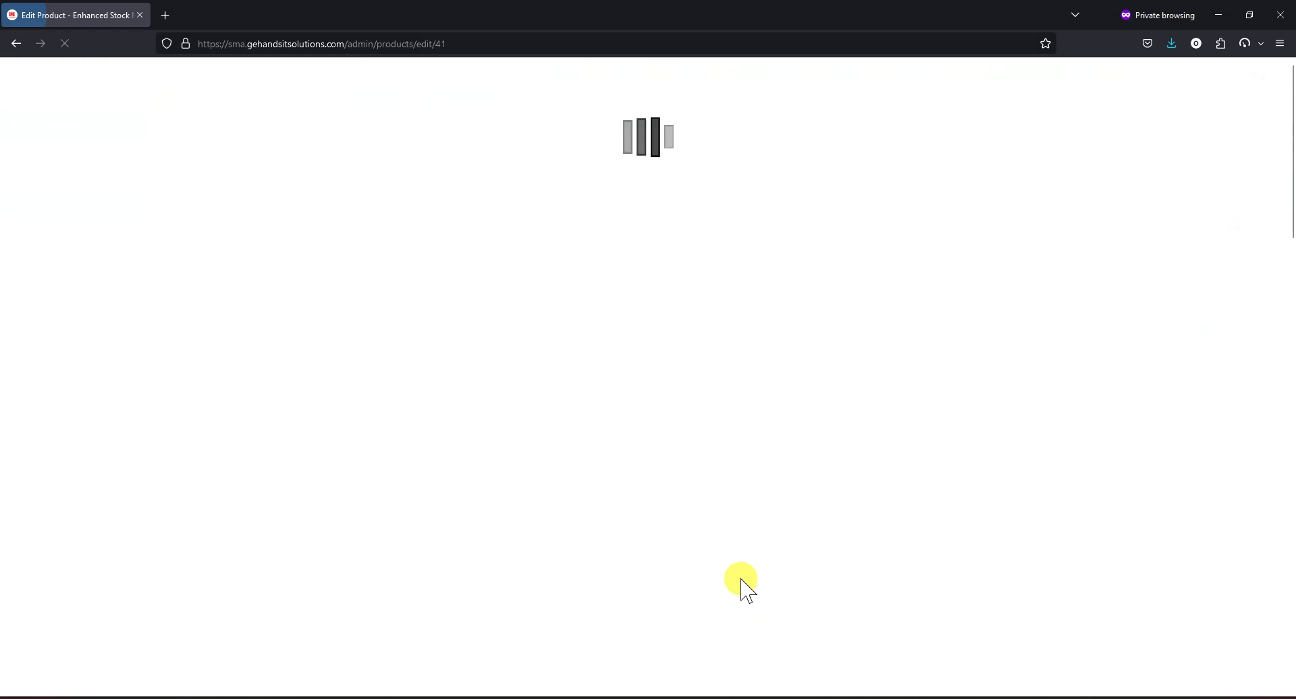
scroll(599, 523, "down", 10)
scroll(600, 522, "down", 3)
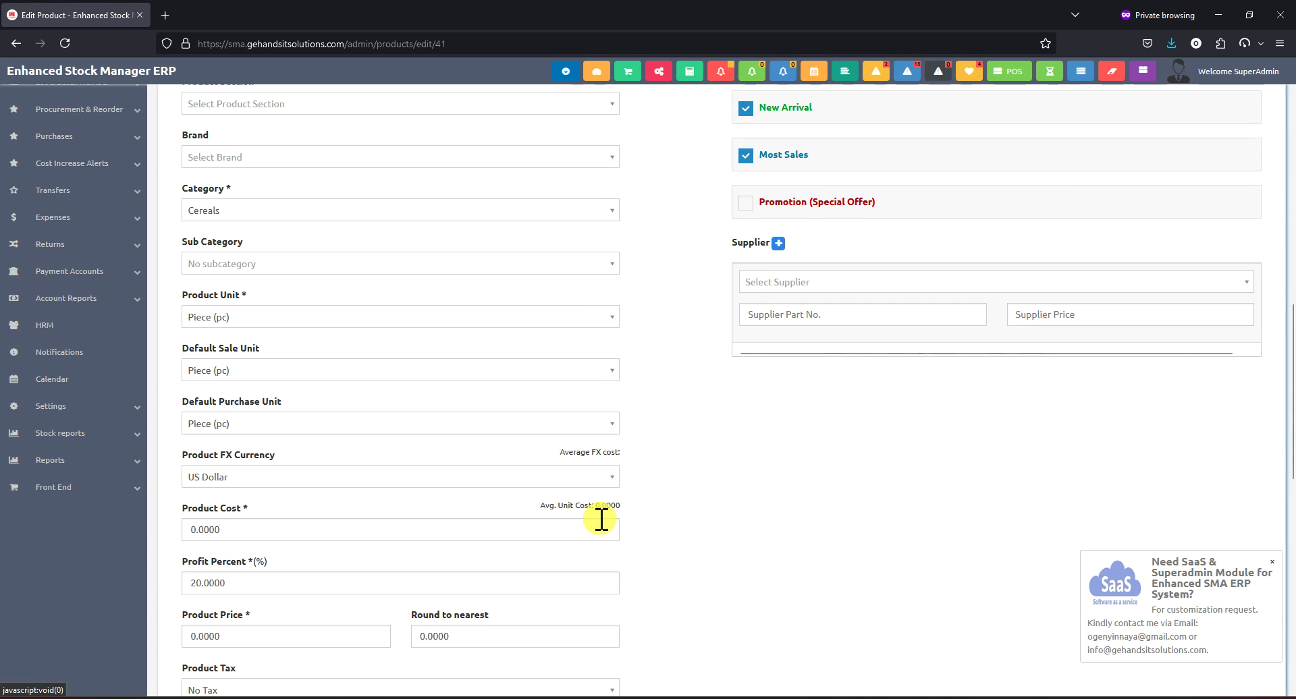
scroll(695, 500, "up", 7)
scroll(696, 496, "up", 5)
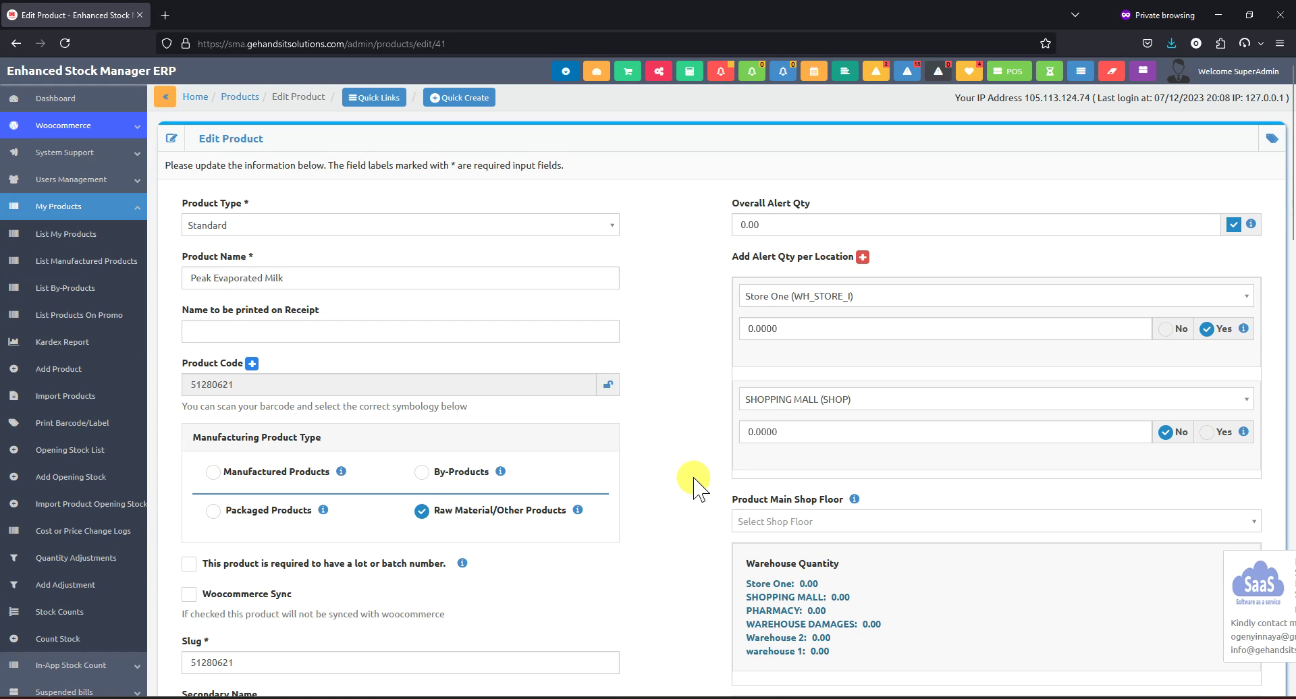
Step: Start a new purchase from Enhance Test Supplier and add Peak Evaporated Milk to the order list
left_click(96, 211)
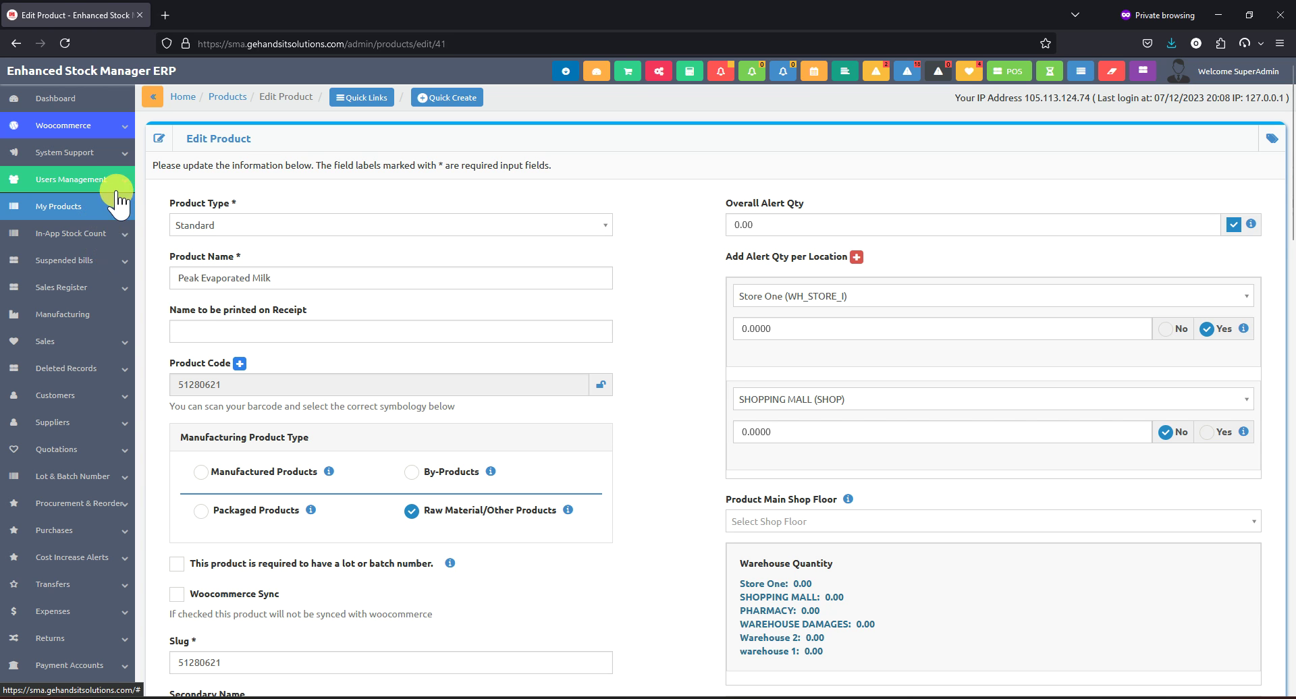
left_click(108, 530)
left_click(68, 585)
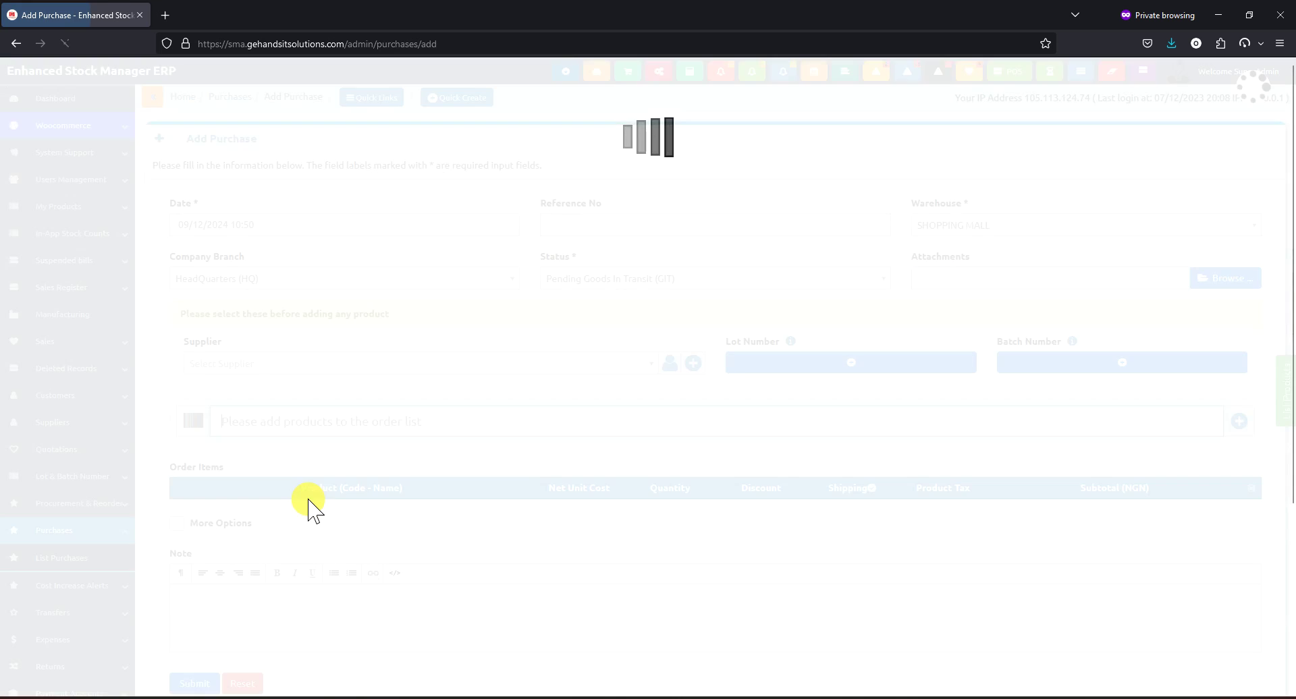
left_click(464, 364)
type("e")
left_click(340, 403)
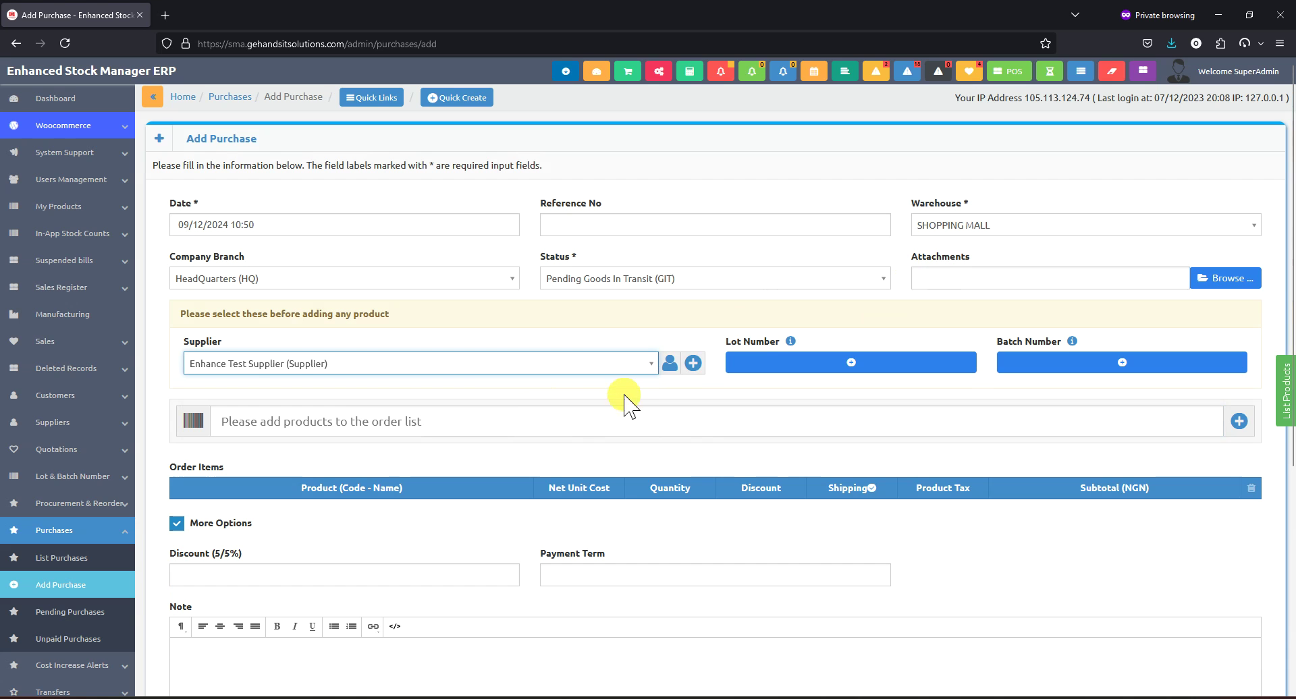
left_click(408, 422)
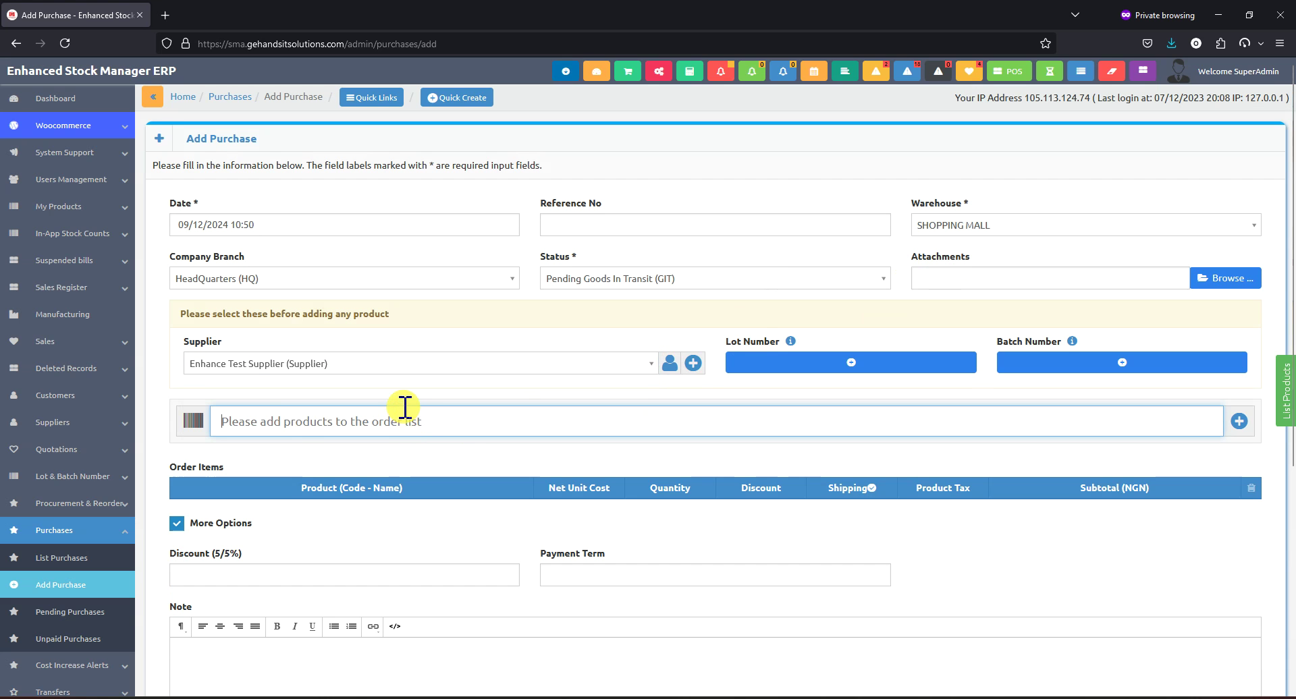
type("Peak Evaporated Milk")
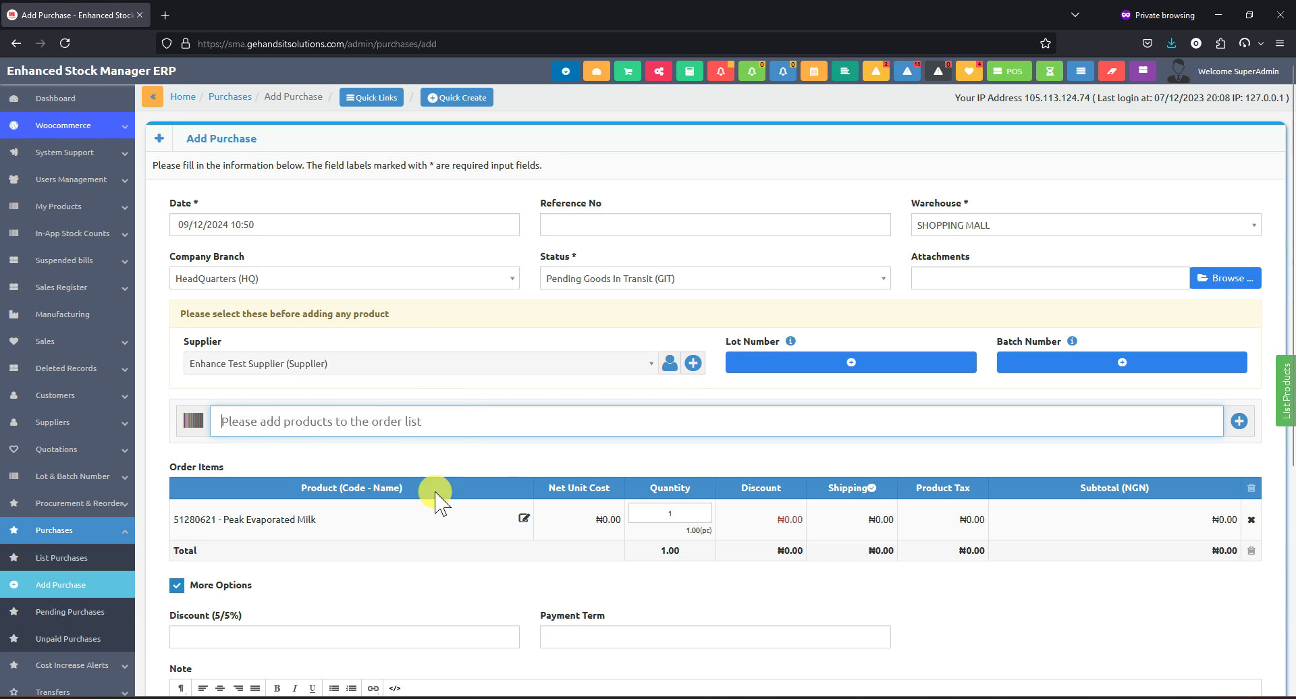
Step: Set the FX unit cost of the Peak Evaporated Milk order item to 16.5 USD
left_click(524, 520)
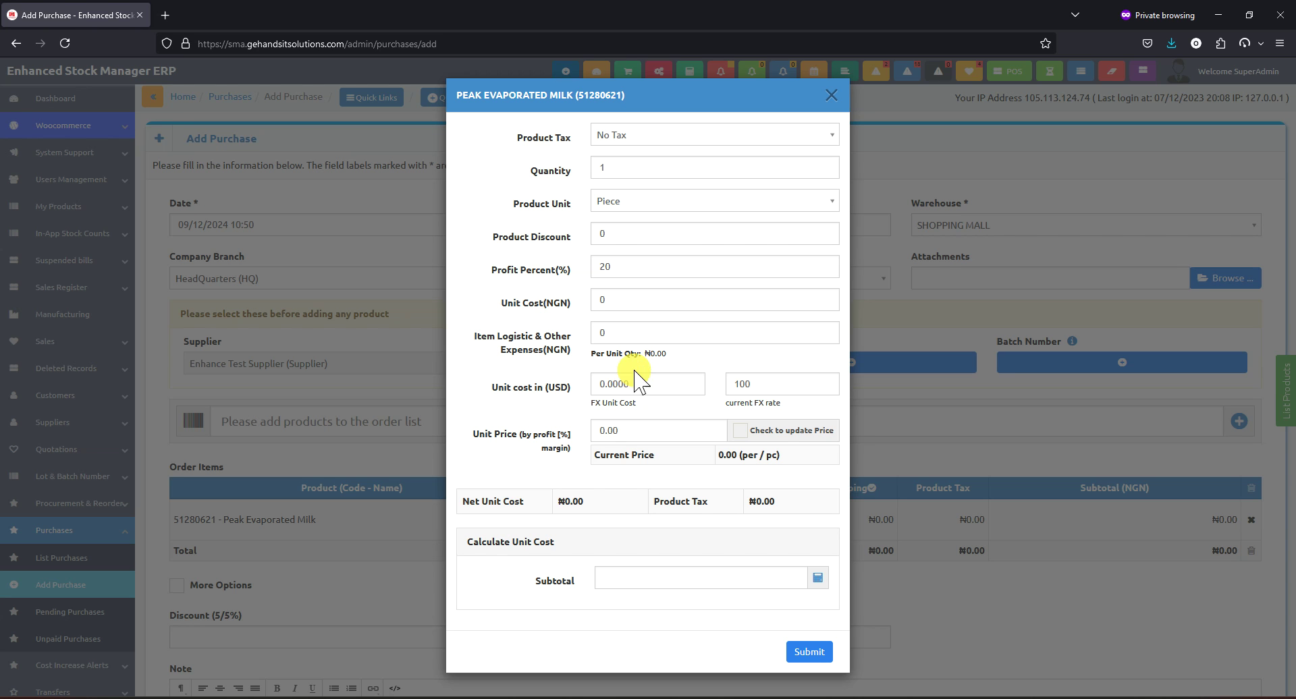
left_click(560, 268)
double_click(608, 267)
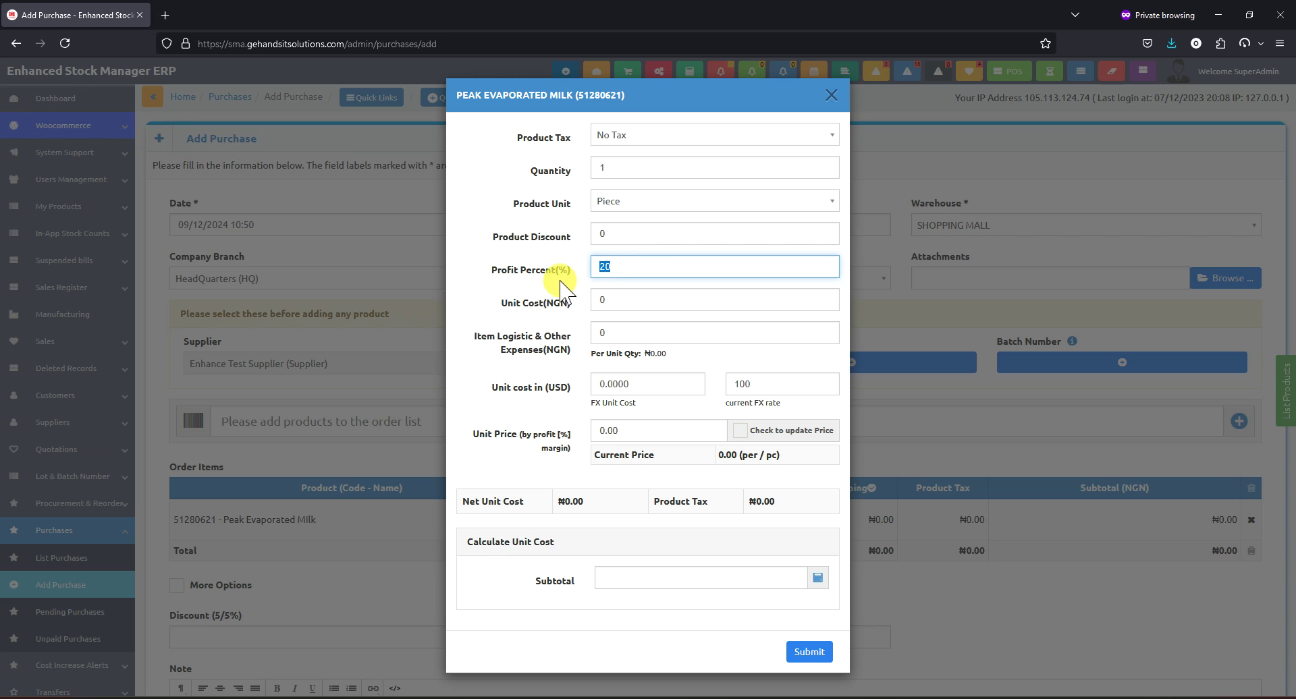
left_click(747, 385)
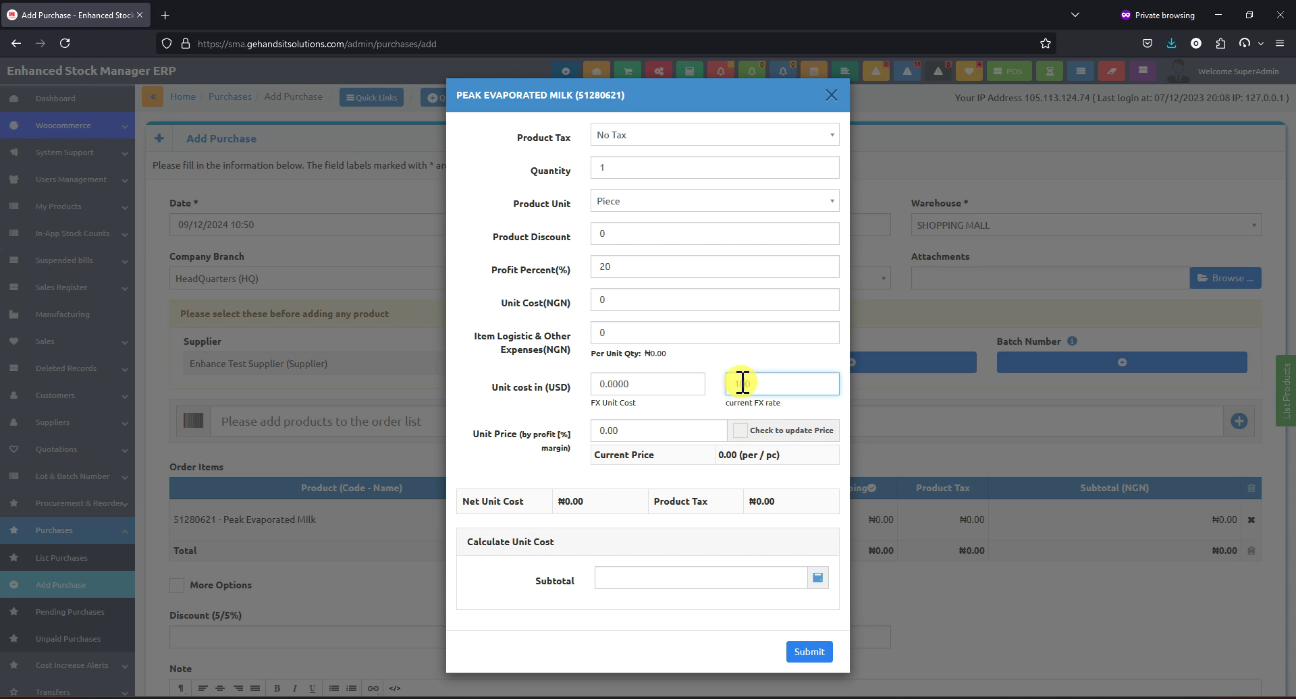
left_click(550, 304)
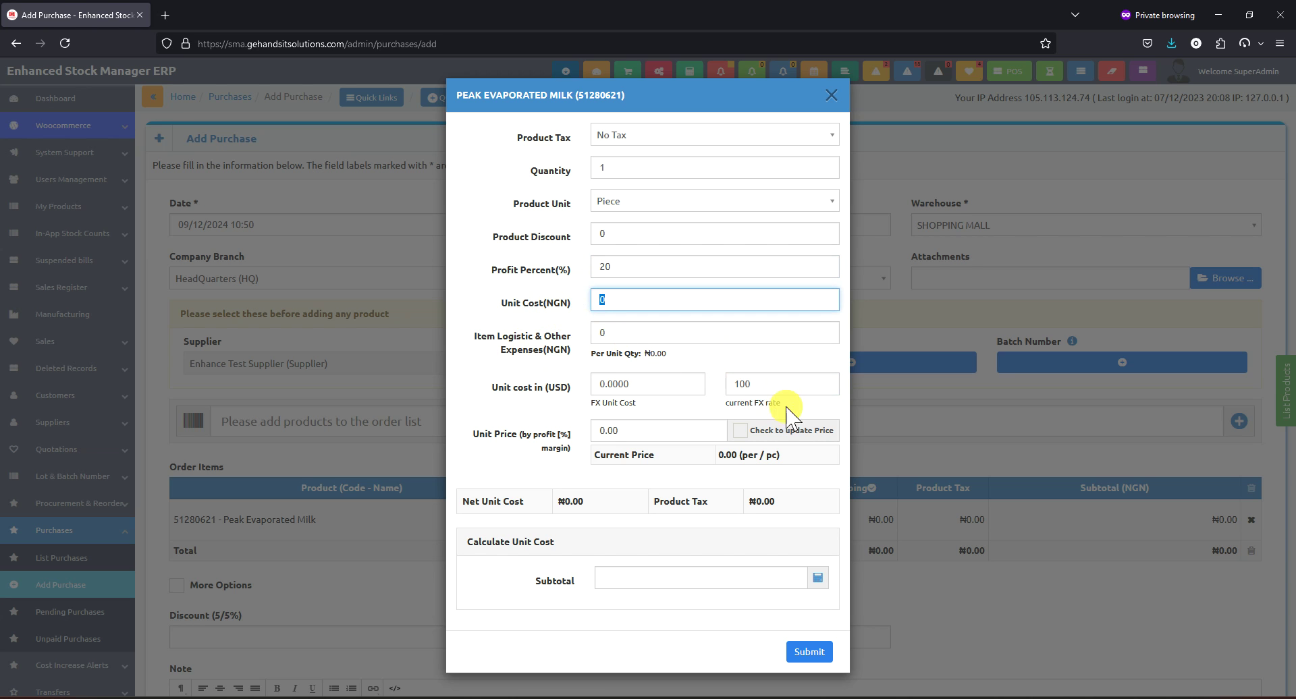
left_click(638, 384)
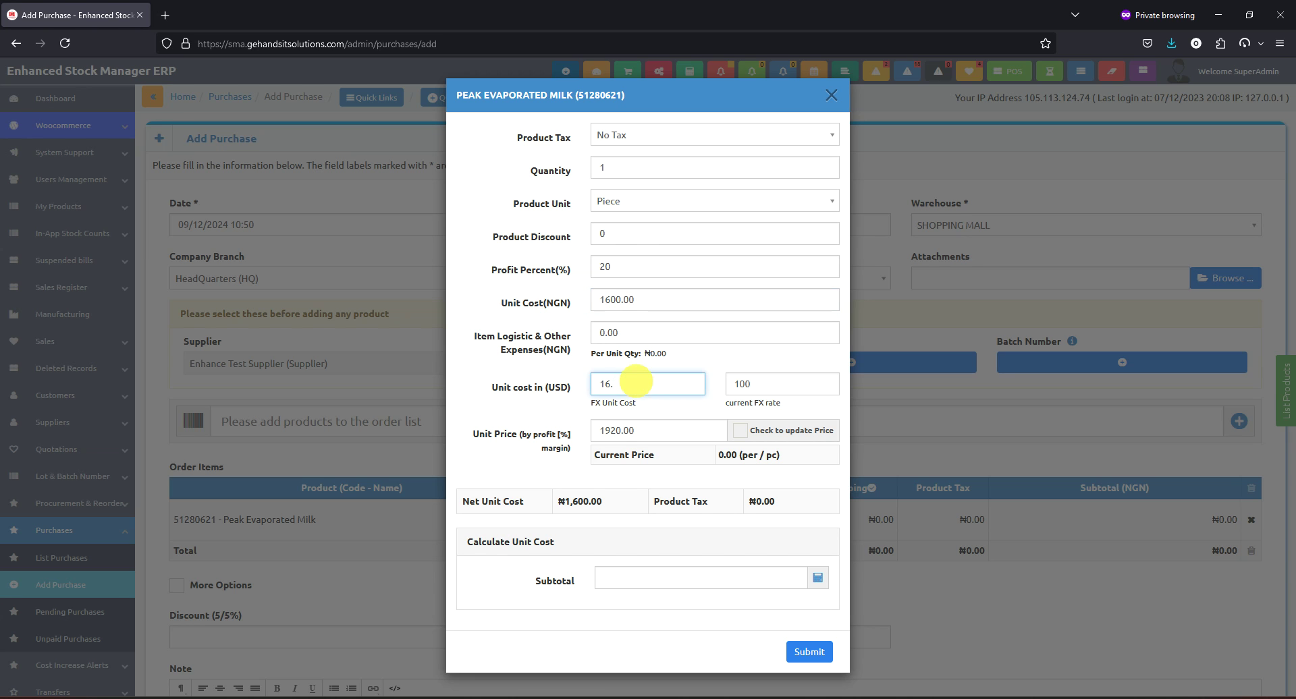
left_click(488, 413)
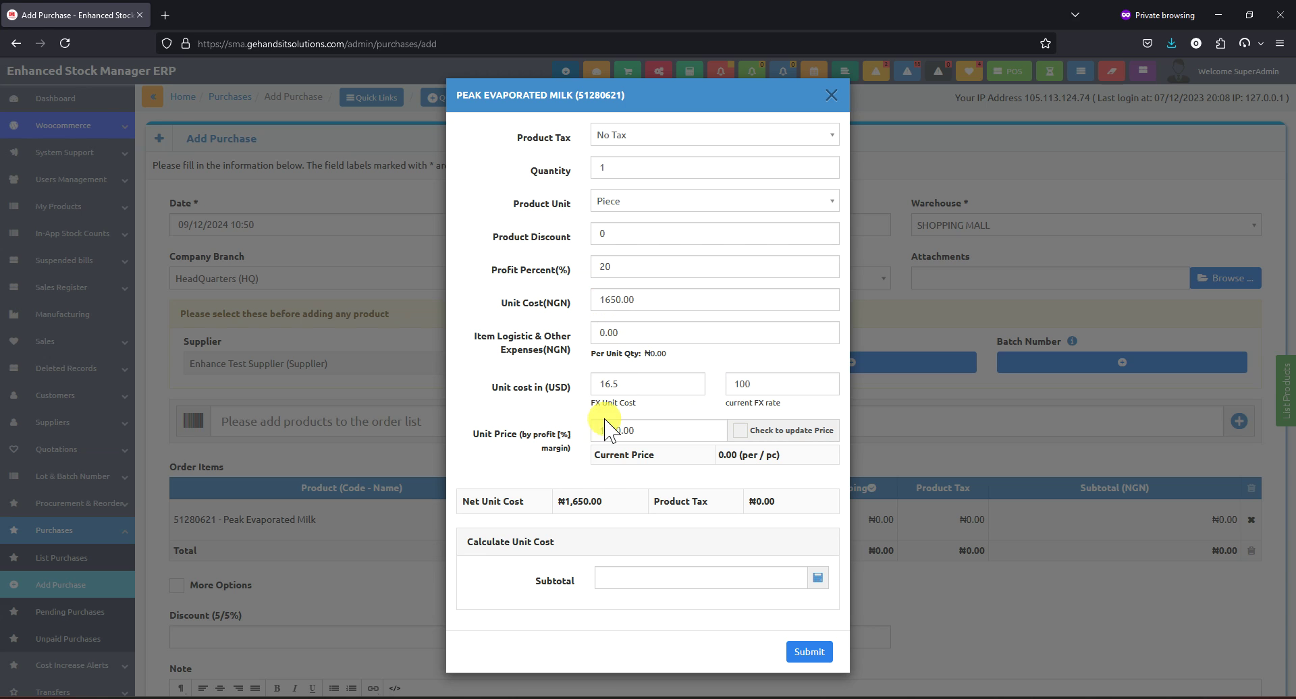
left_click_drag(601, 430, 616, 430)
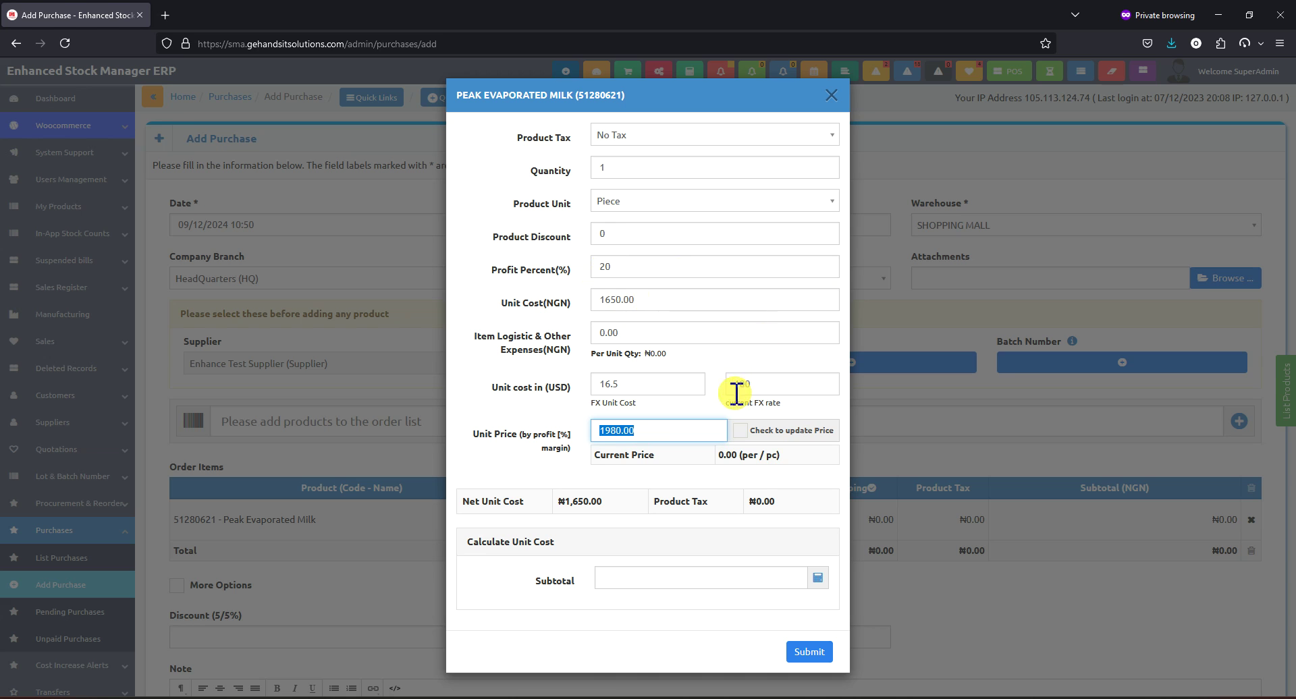
Step: Set the order item's quantity to 100, enable updating its price, and apply the item changes
left_click(619, 168)
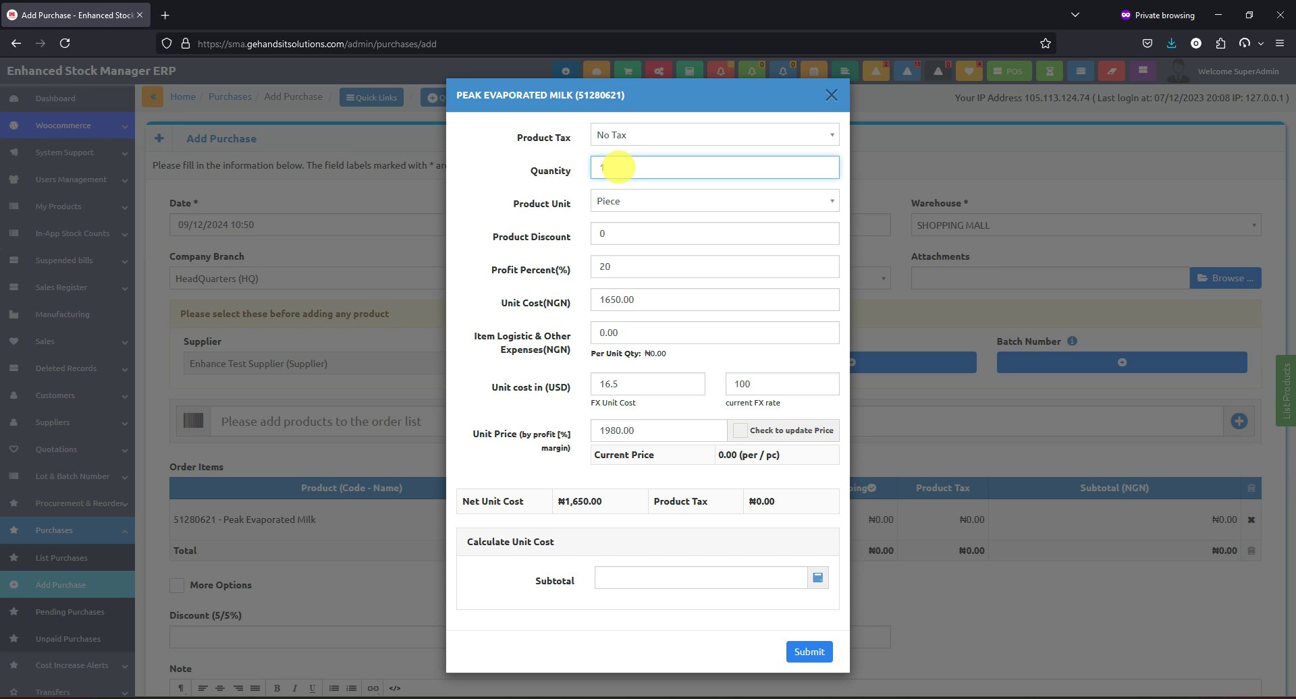
left_click(510, 470)
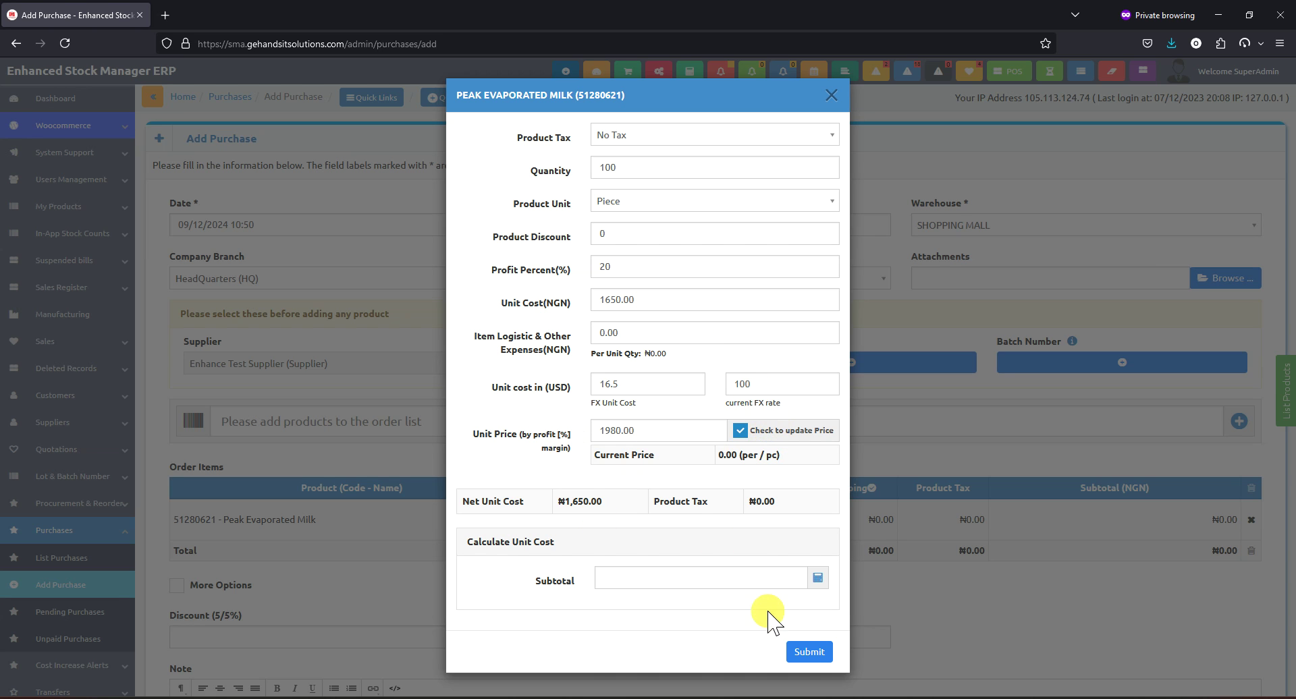
left_click(808, 652)
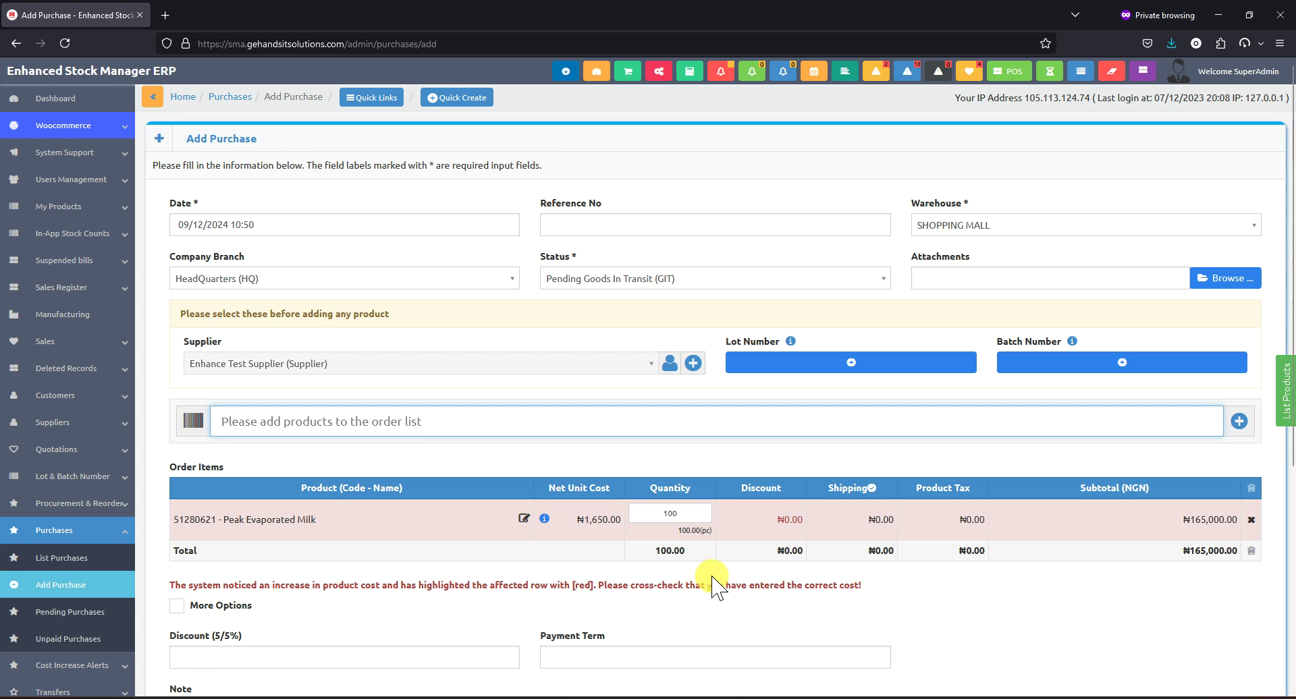
Step: Check the order items and totals, and submit the purchase
scroll(593, 570, "down", 4)
scroll(553, 560, "up", 3)
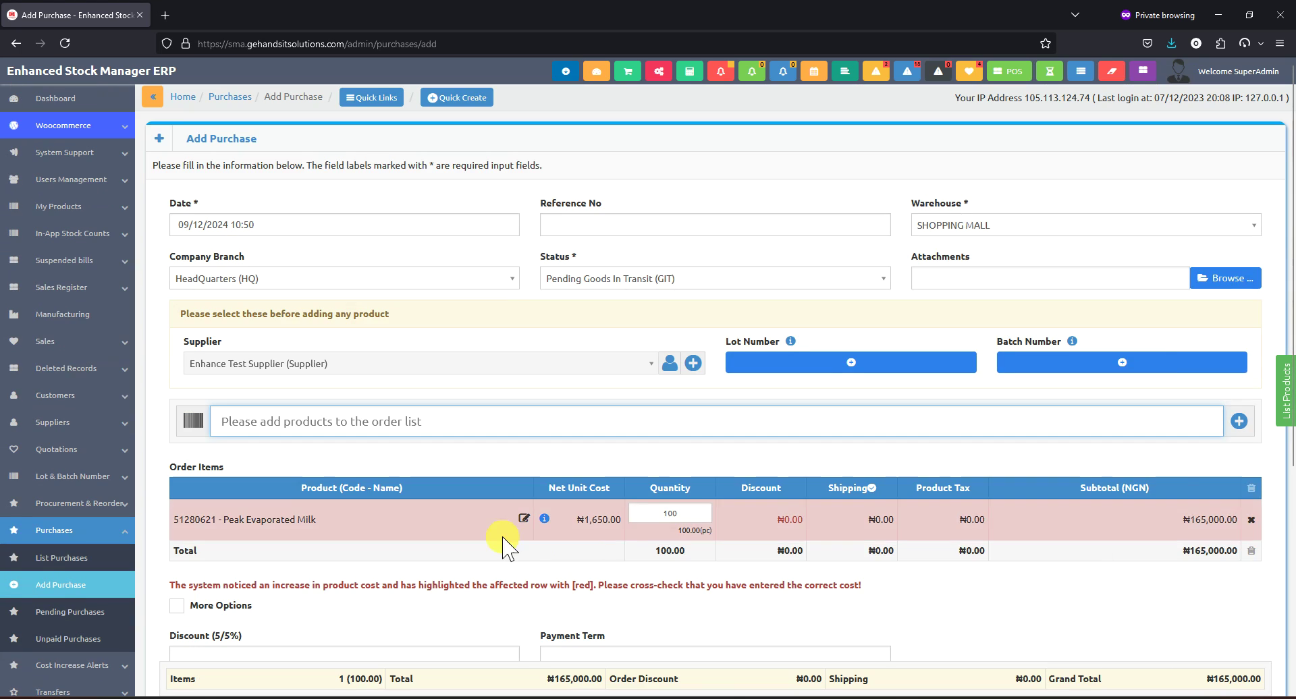
scroll(523, 537, "down", 4)
left_click(194, 486)
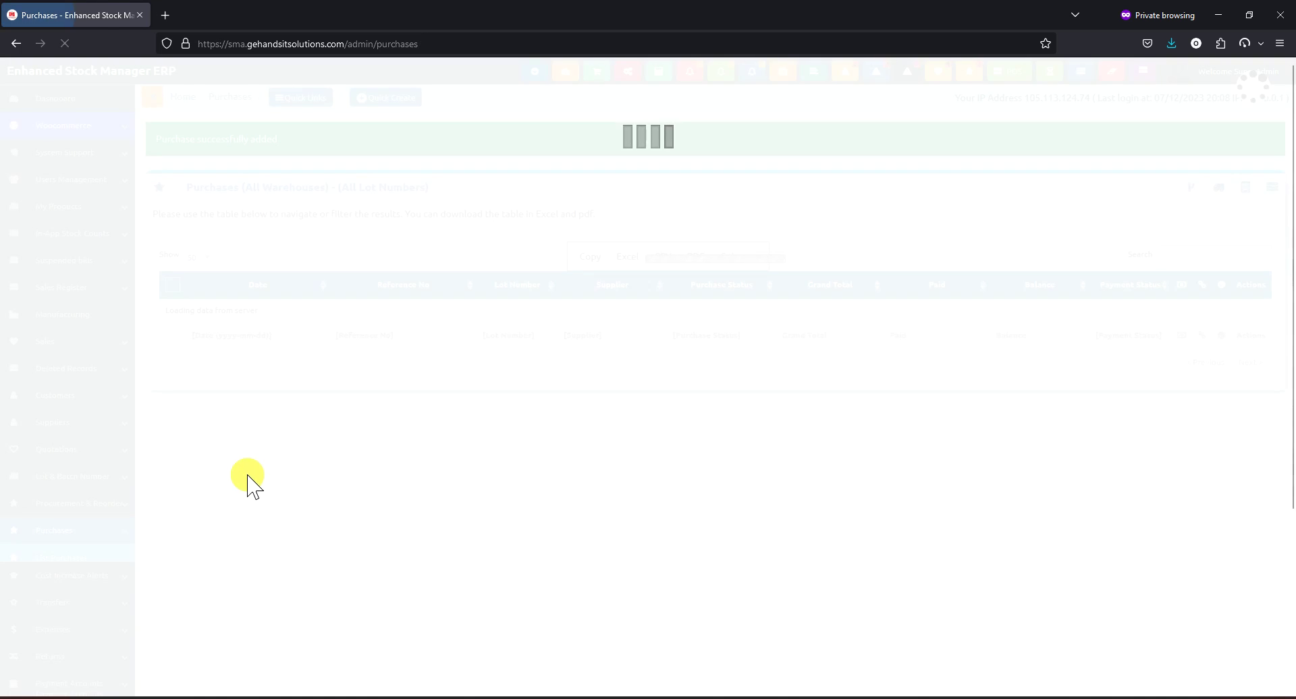
Step: Update the status of the newly added pending purchase from Enhance Test Supplier to Received
left_click(705, 317)
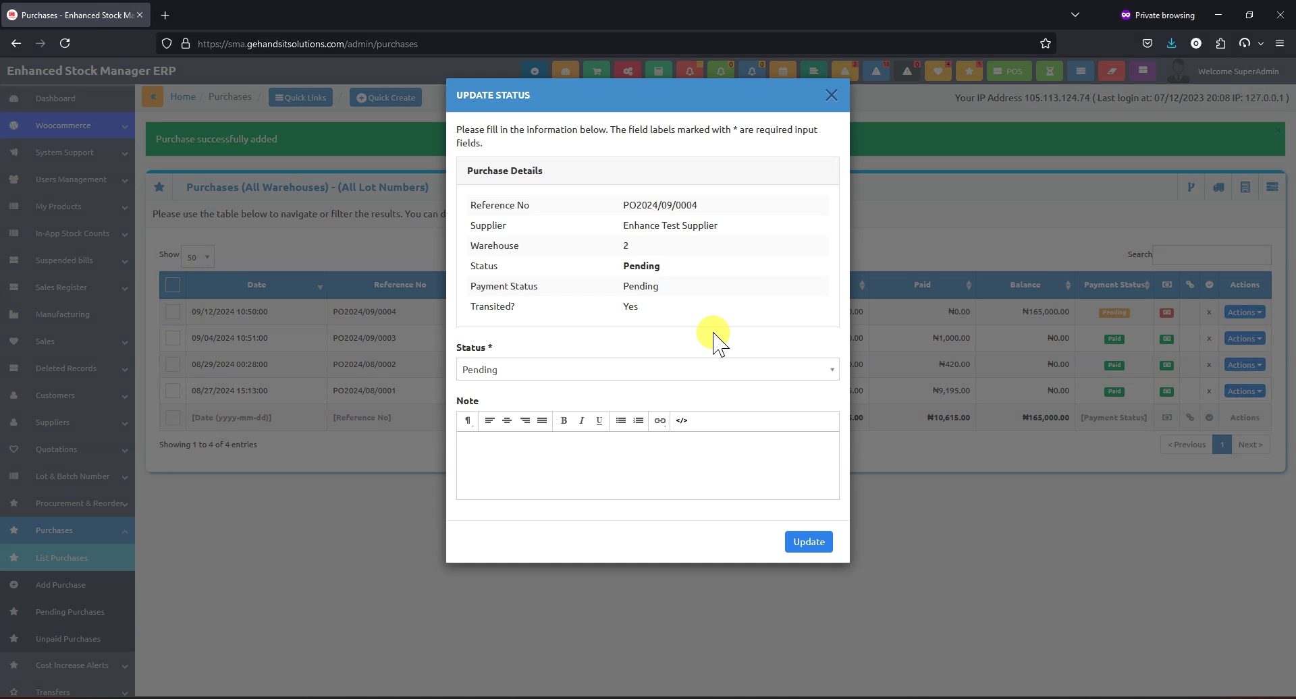
left_click(561, 366)
left_click(500, 392)
left_click(798, 545)
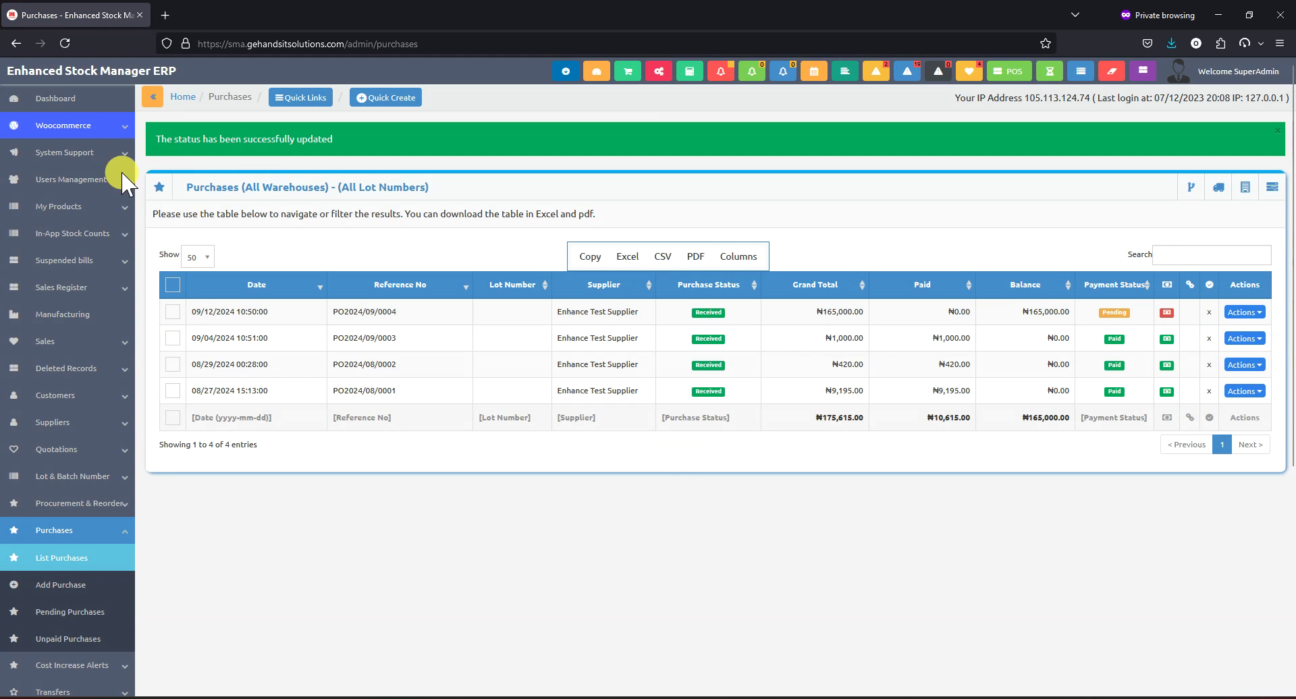
Step: Search the product list for Peak Evaporated Milk and review its cost, price and warehouse quantity in the product details
left_click(24, 207)
left_click(79, 234)
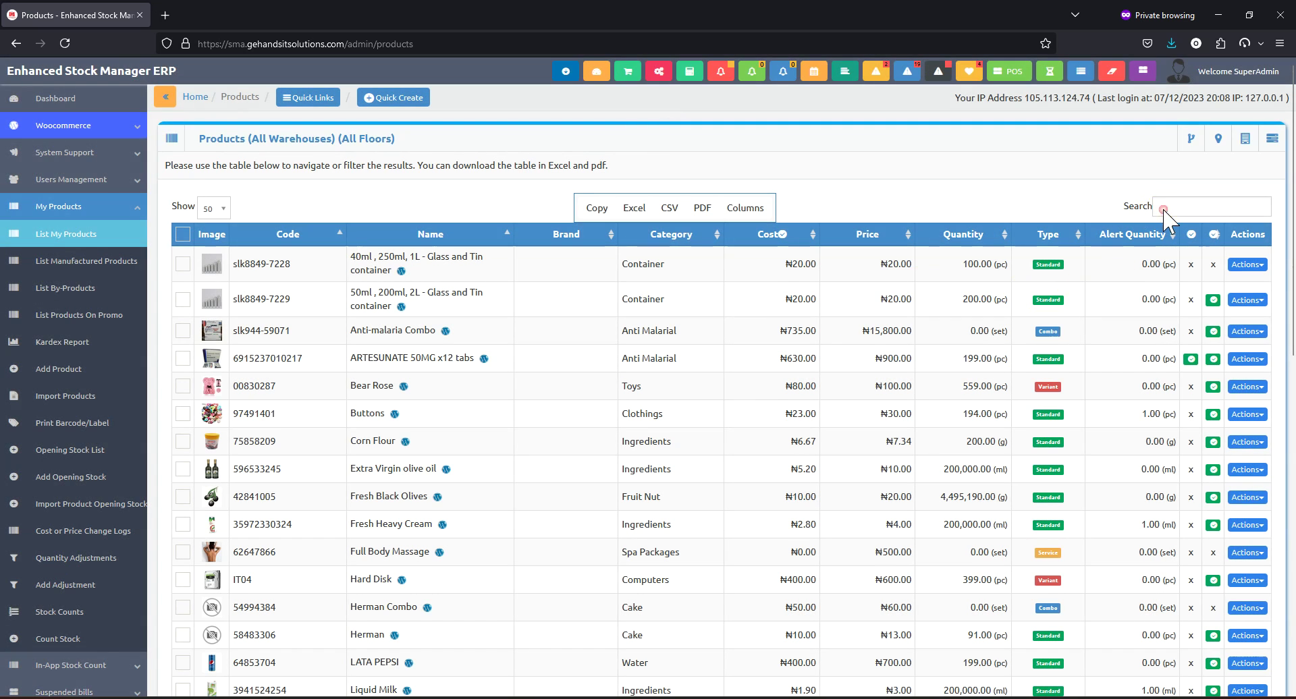
left_click(1159, 206)
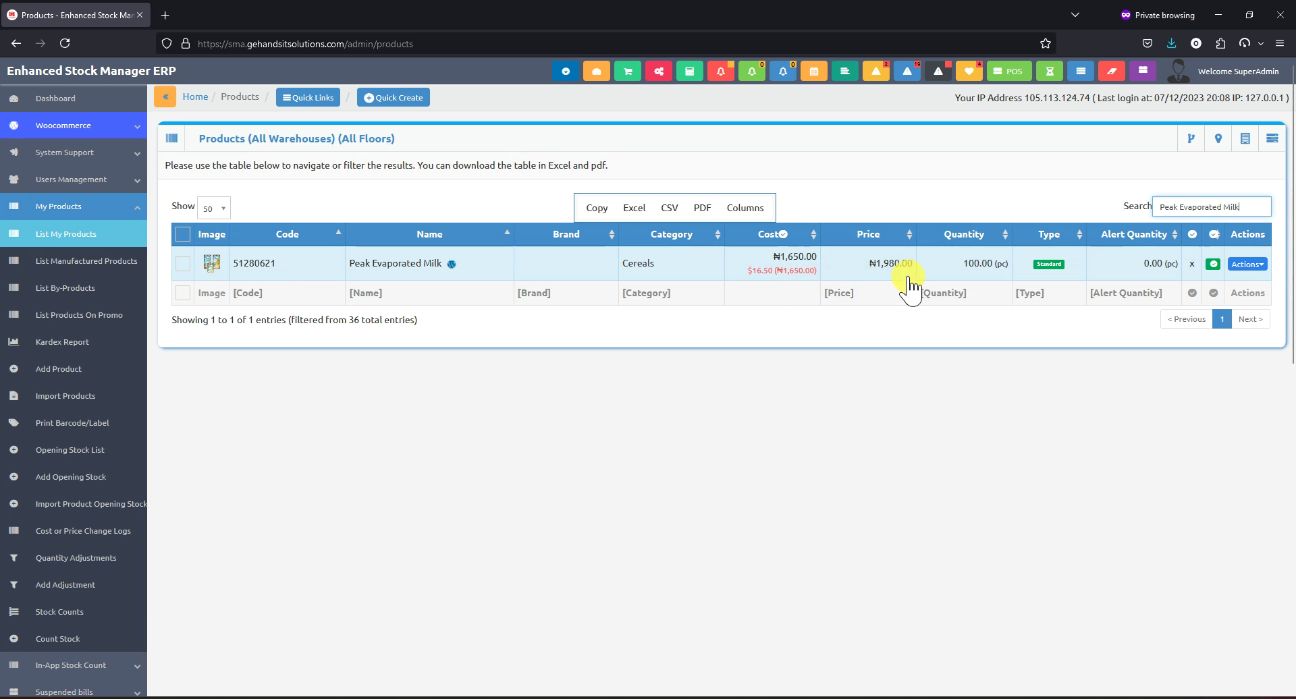
left_click(426, 265)
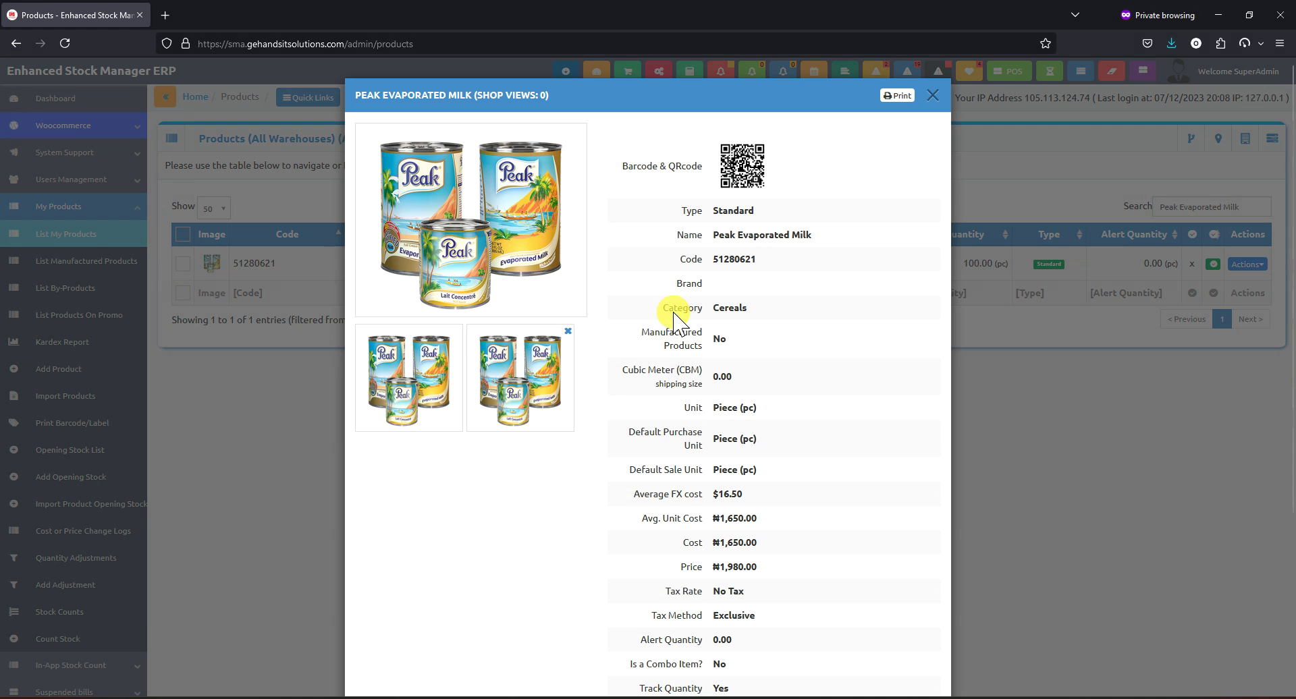
scroll(787, 419, "down", 2)
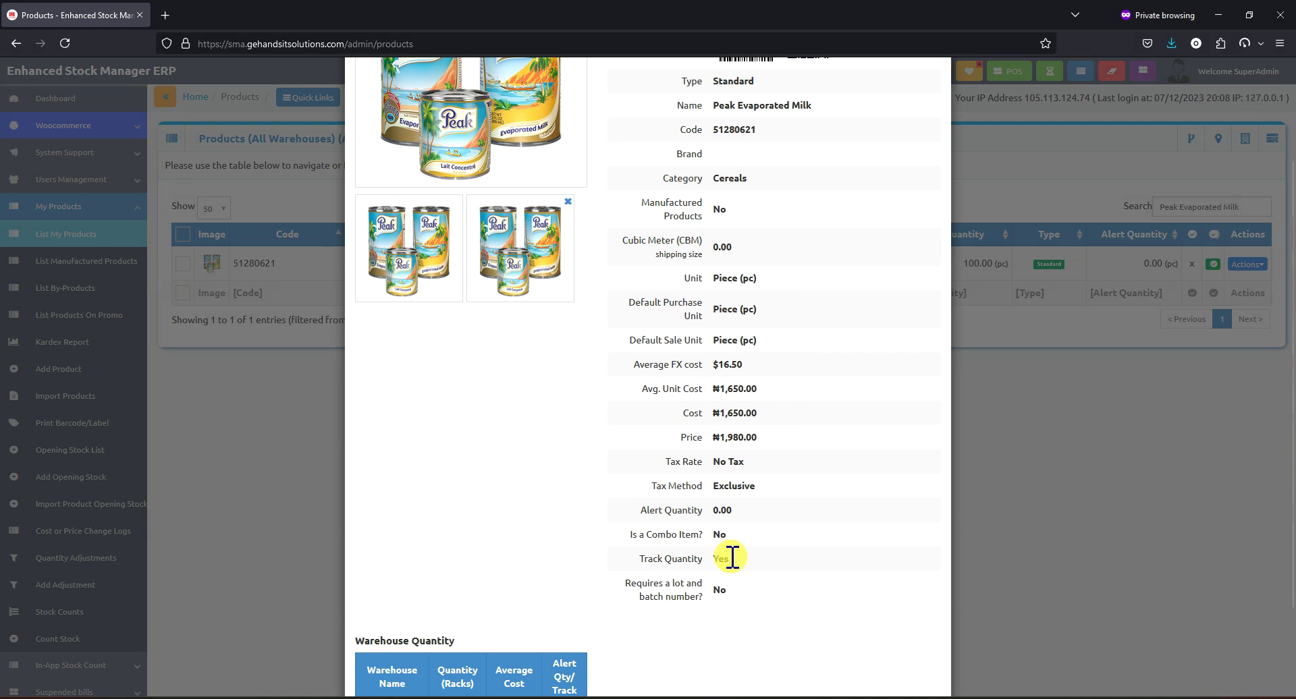
scroll(756, 564, "down", 2)
left_click(995, 499)
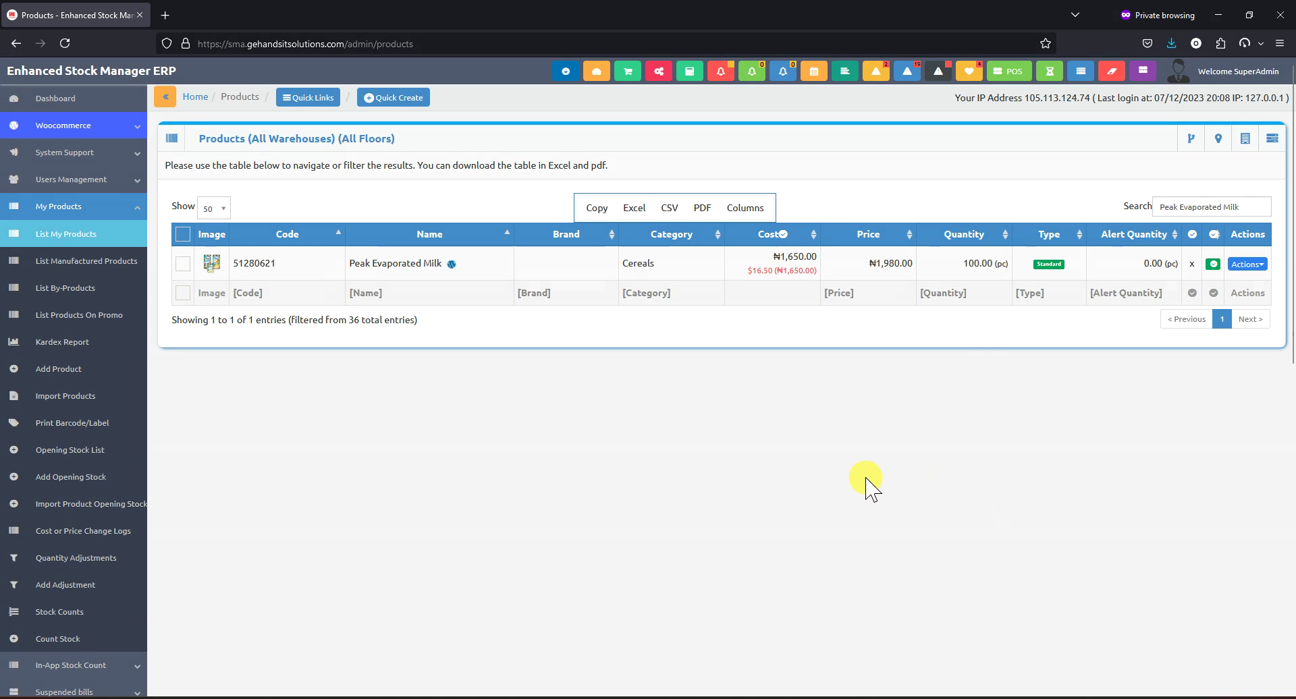
Step: Open the currency list in the settings and dismiss the unpaid purchase alert
left_click(116, 212)
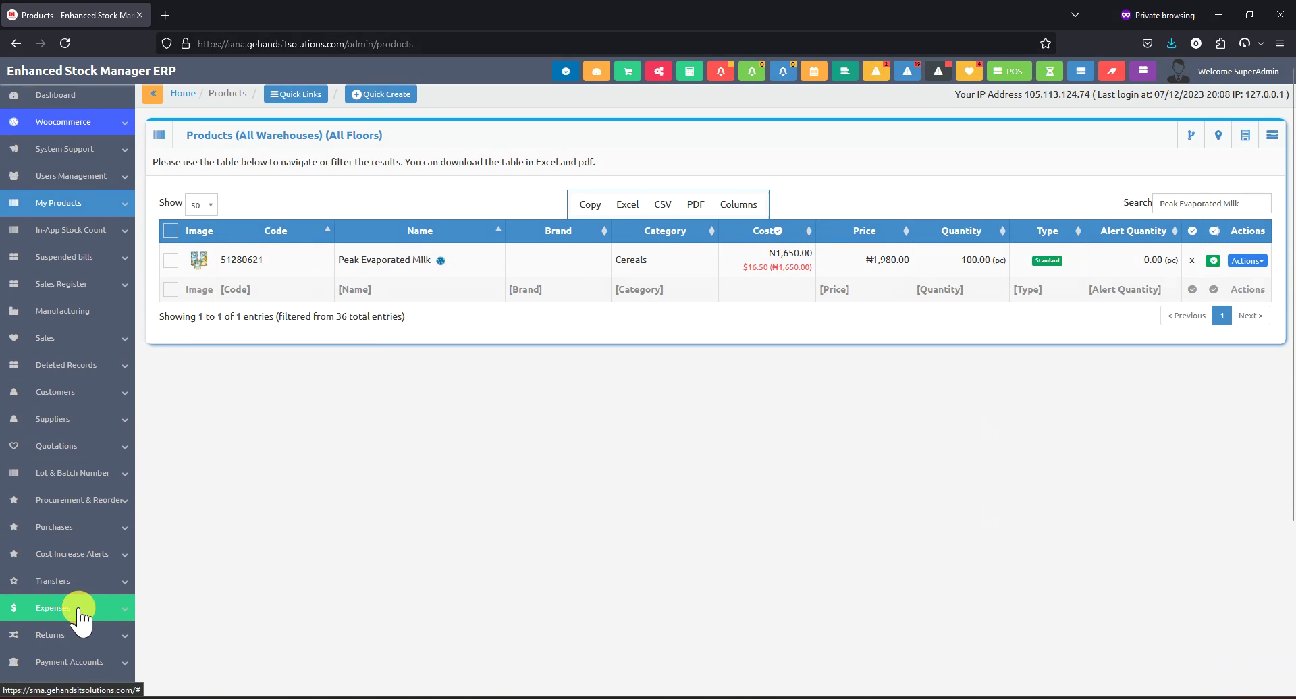
scroll(84, 611, "down", 3)
scroll(115, 611, "down", 2)
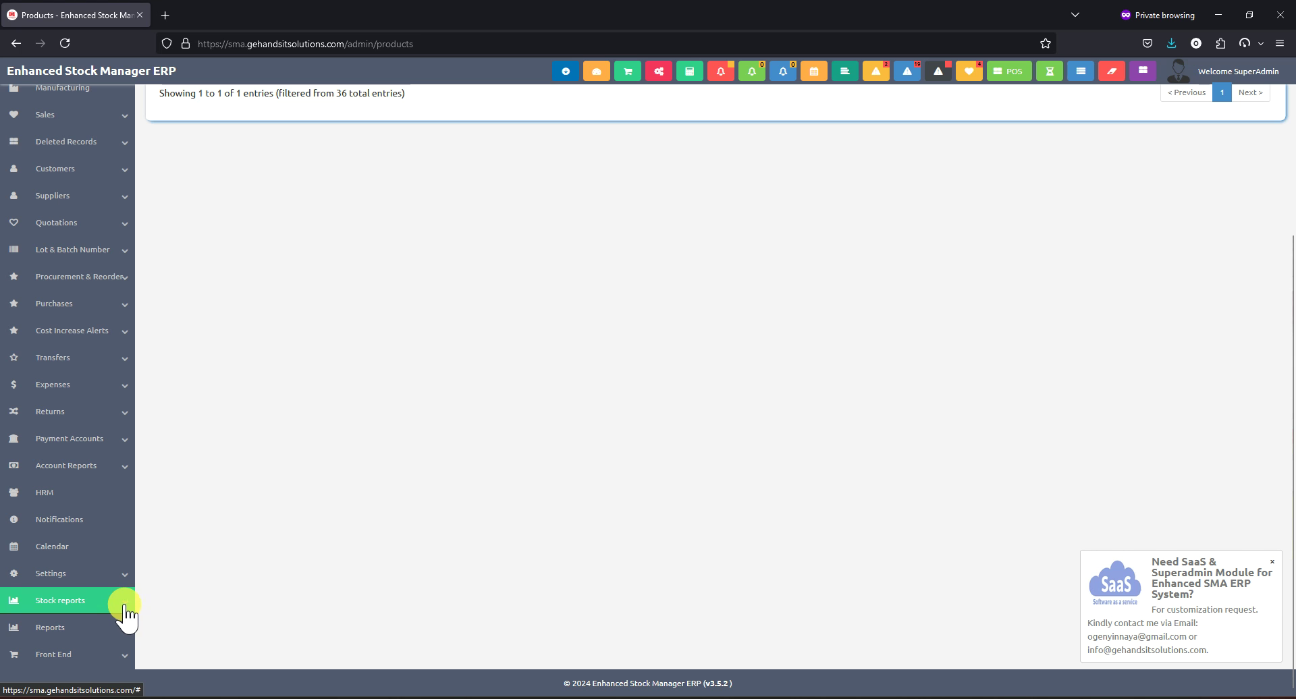
left_click(89, 586)
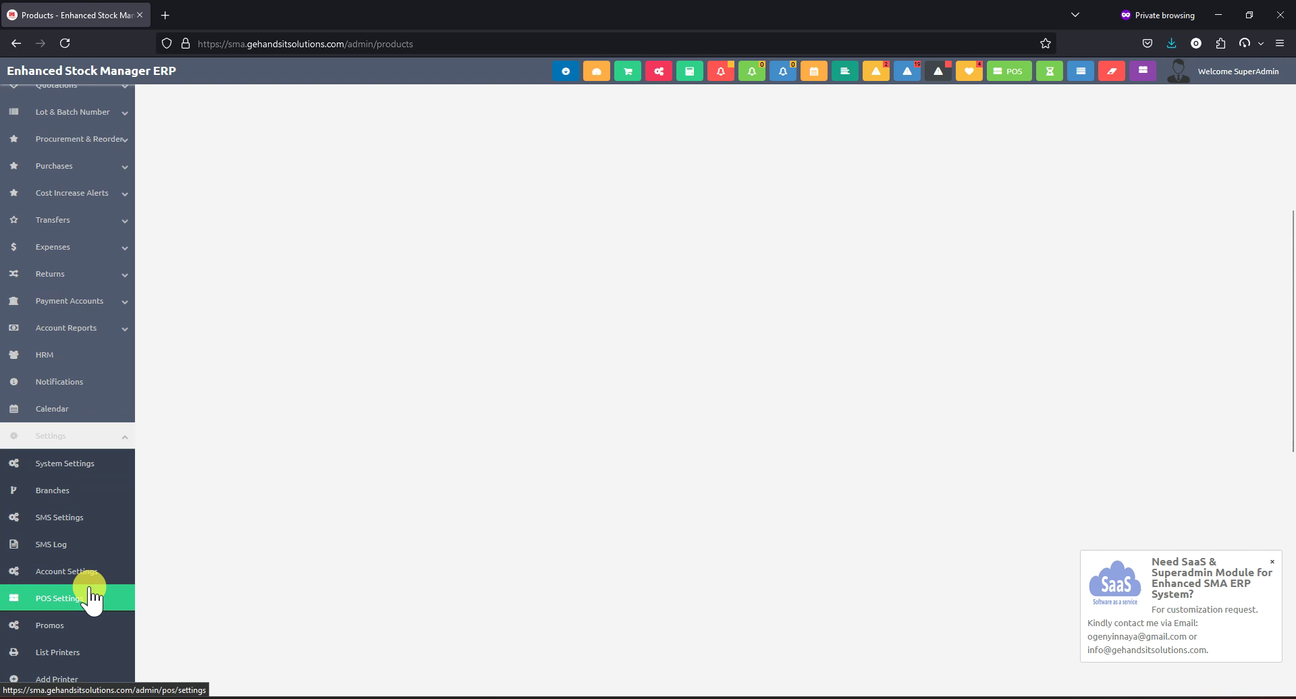
scroll(81, 587, "down", 3)
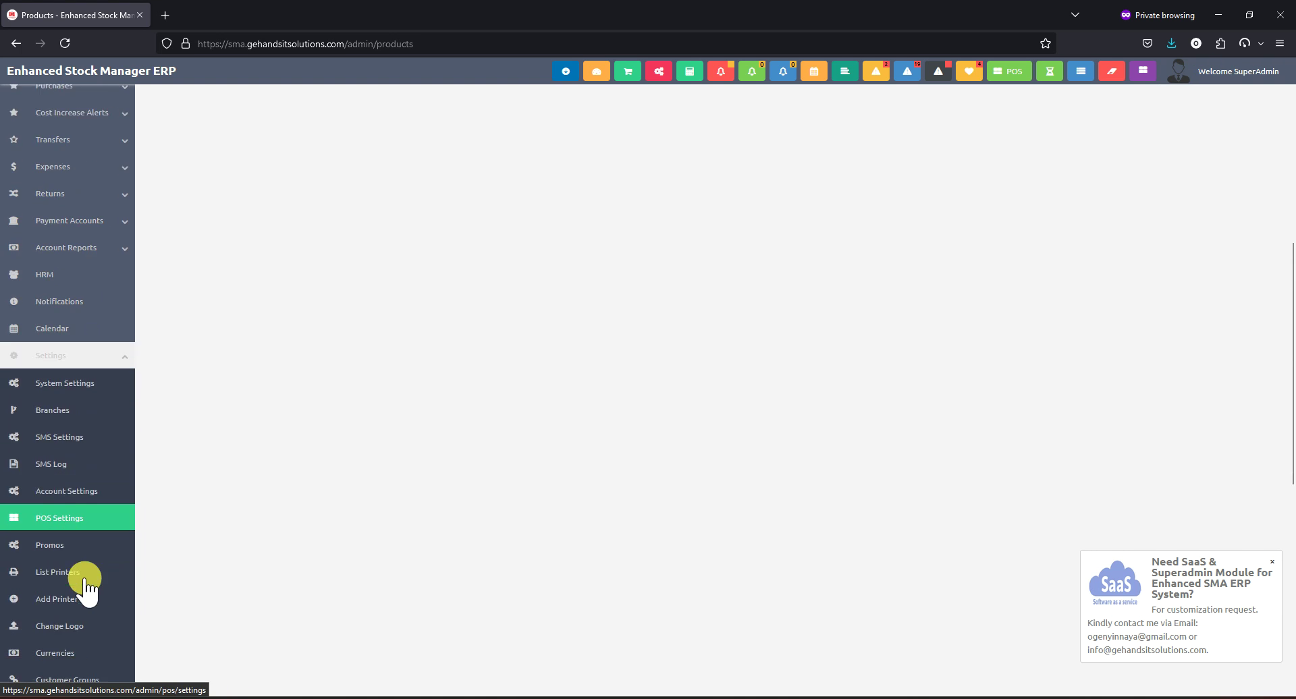
left_click(76, 526)
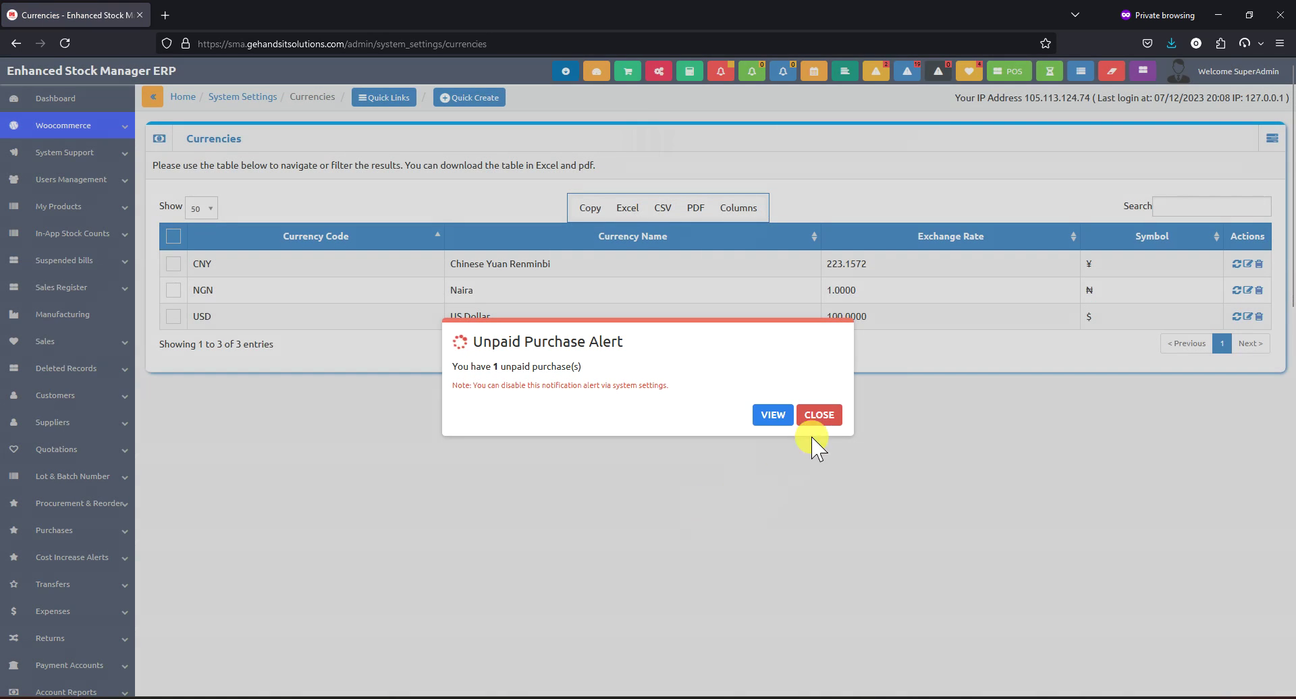
left_click(820, 413)
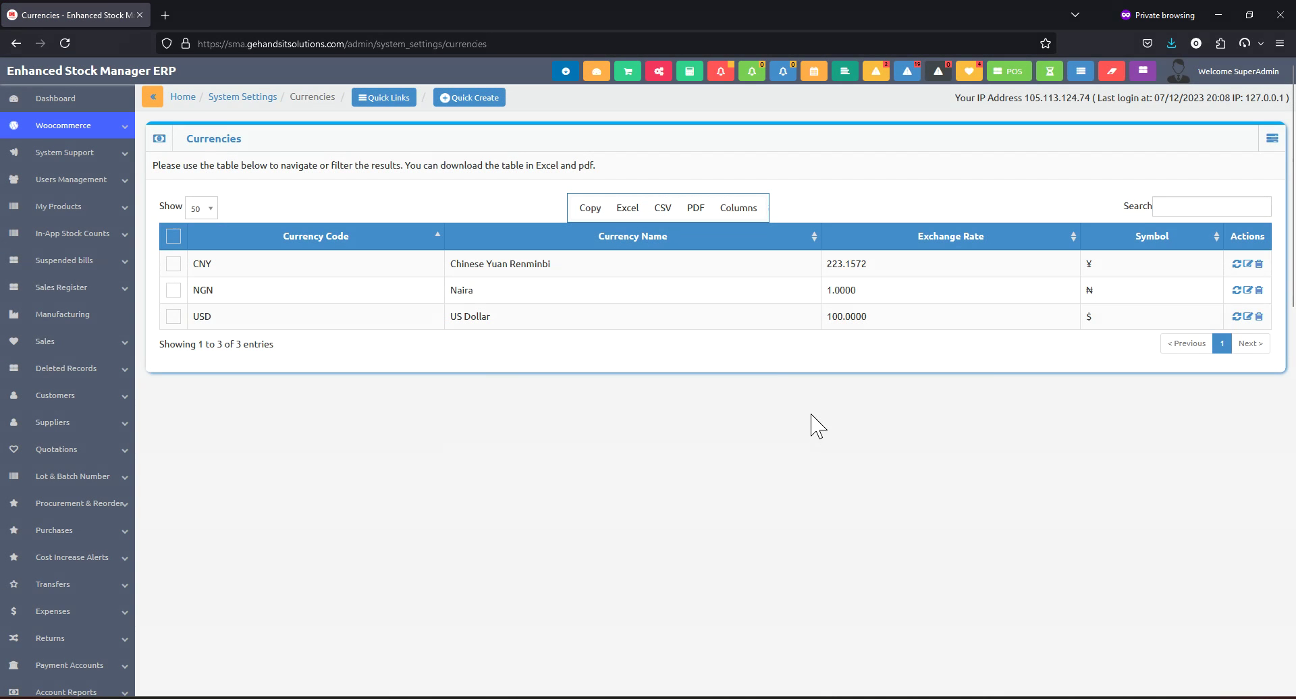
Step: Set the US Dollar exchange rate to 200, save the currency, and dismiss the unpaid purchase alert
left_click(1248, 317)
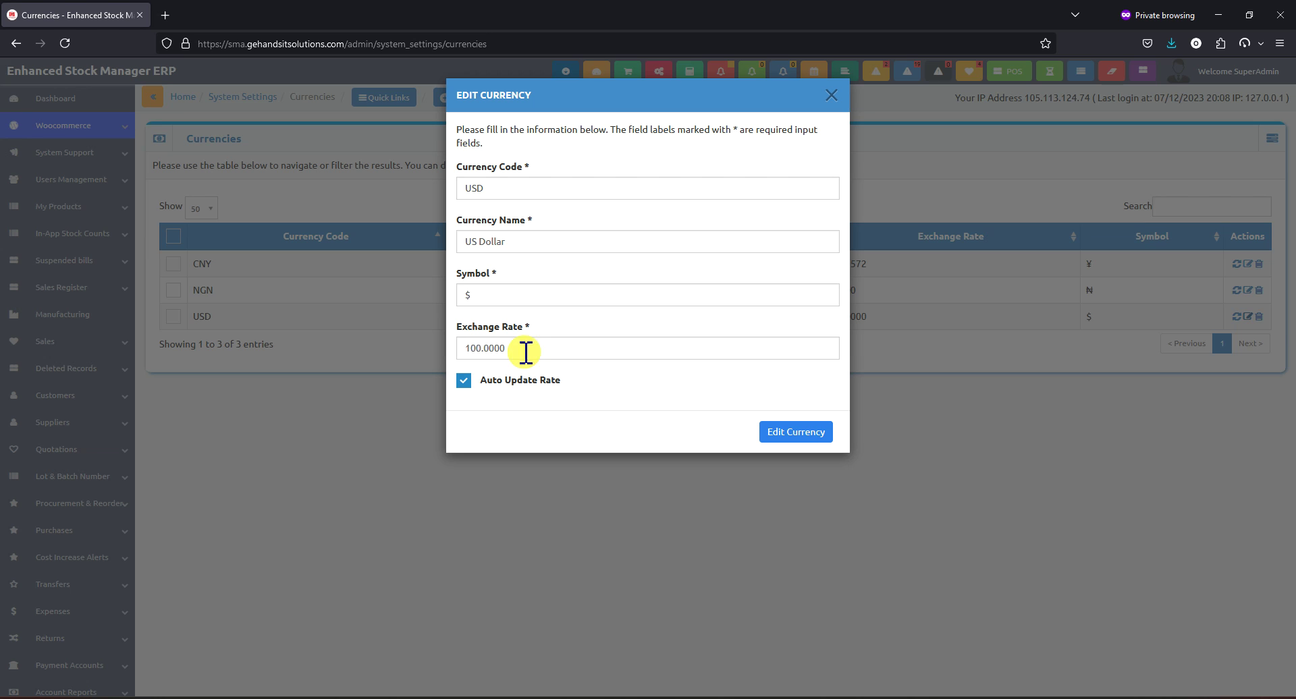
left_click_drag(529, 350, 452, 341)
type("1")
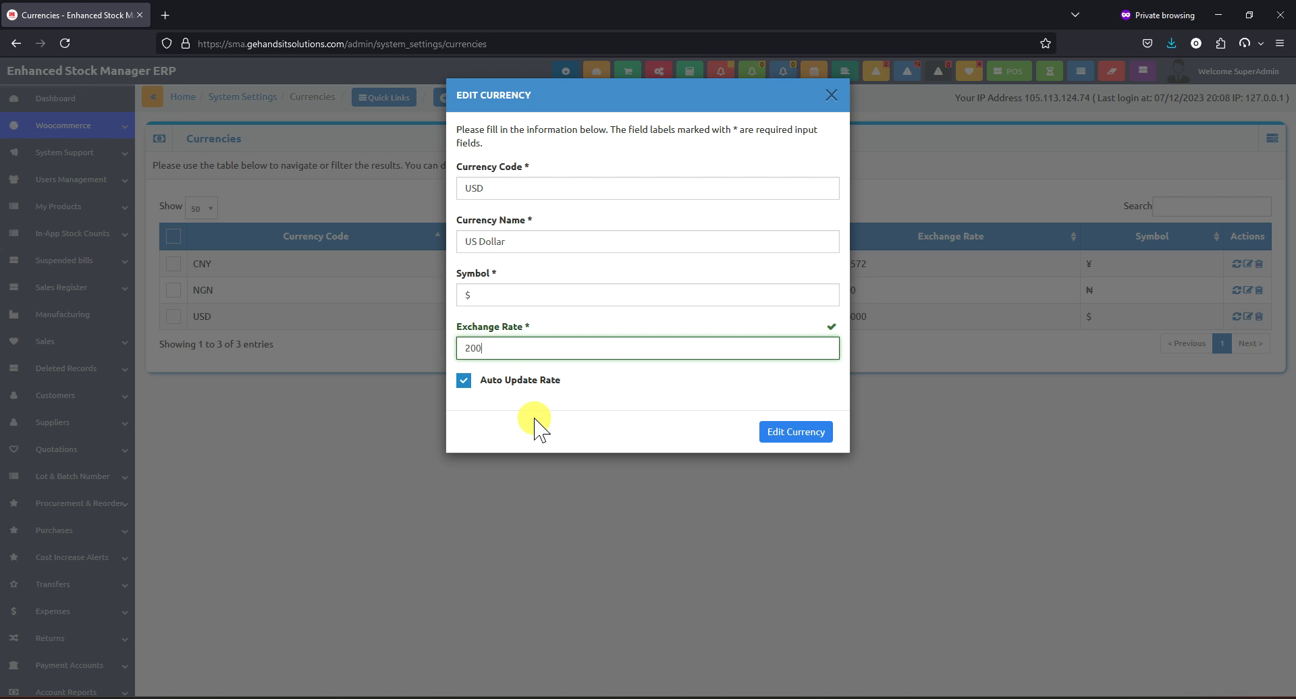
left_click(786, 435)
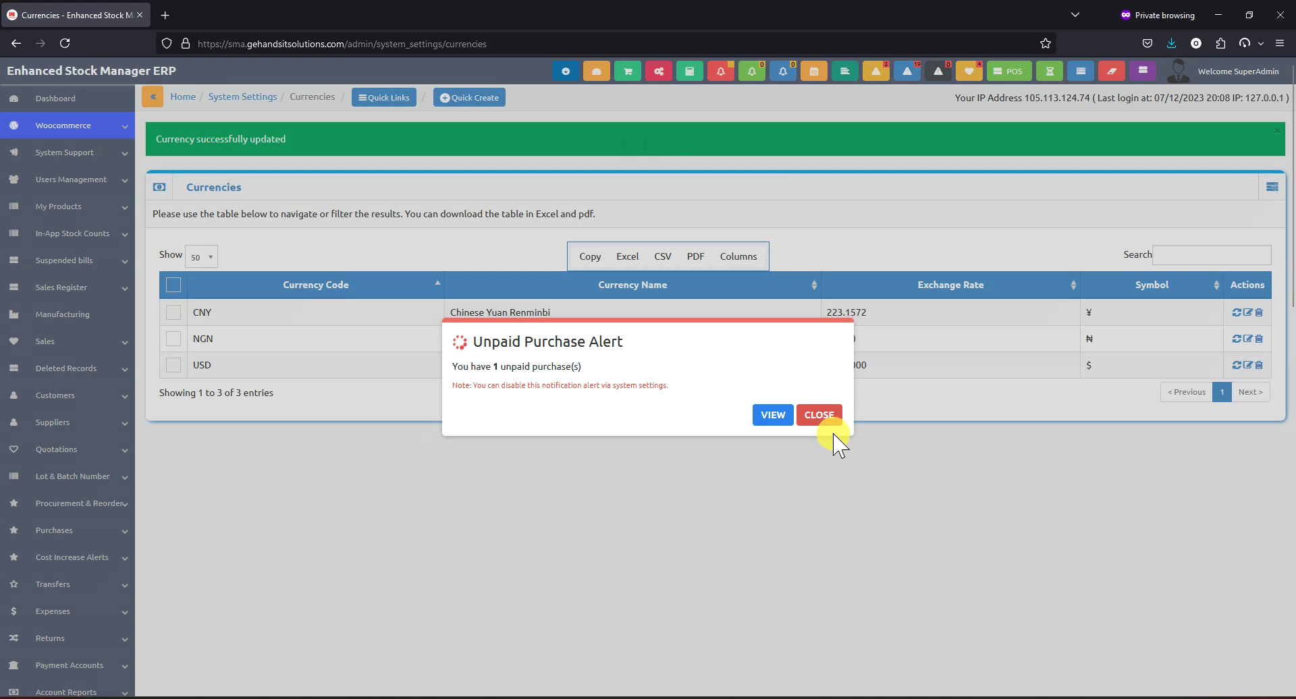
left_click(819, 416)
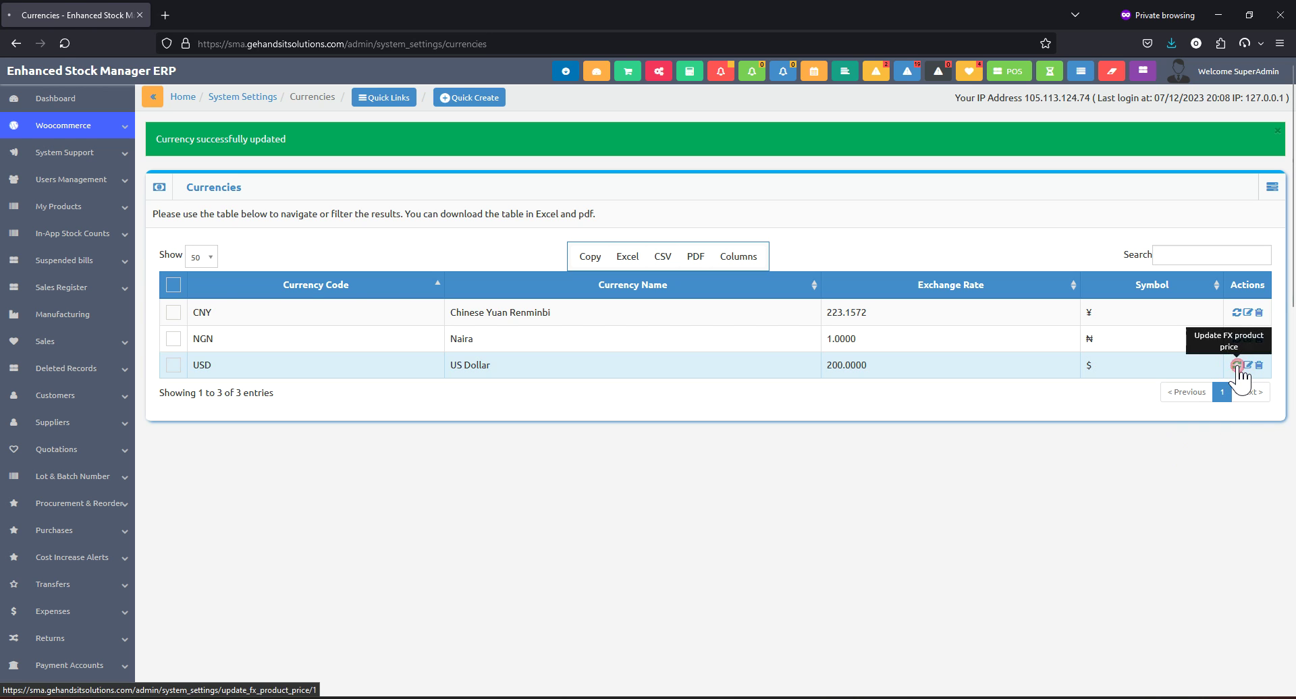
Step: Update the FX prices of all US Dollar products to their calculated new prices
left_click(1237, 365)
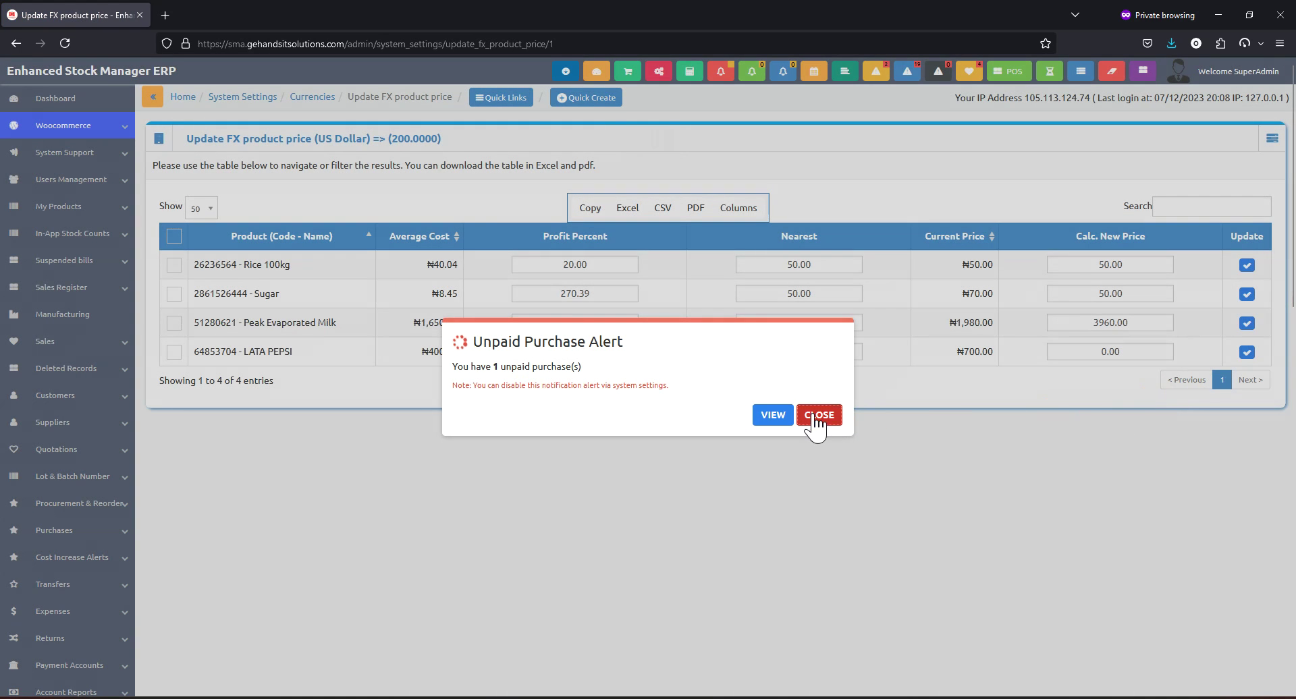
left_click(817, 416)
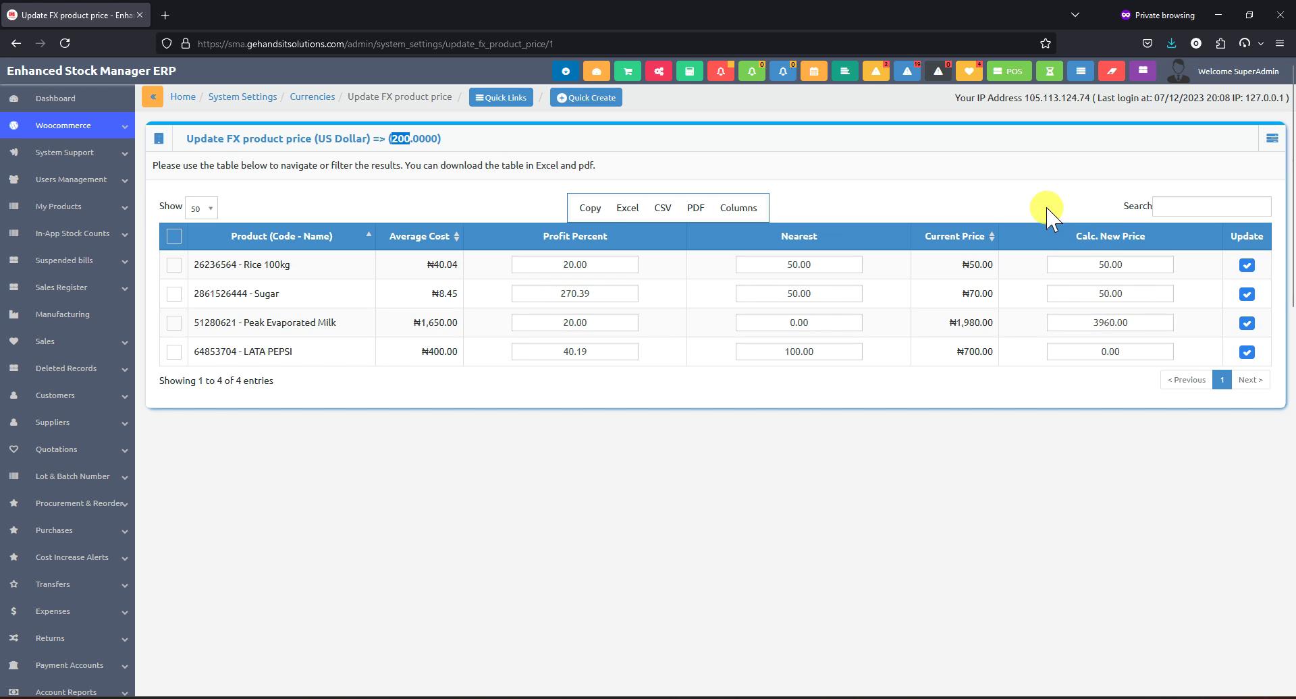
left_click(1246, 324)
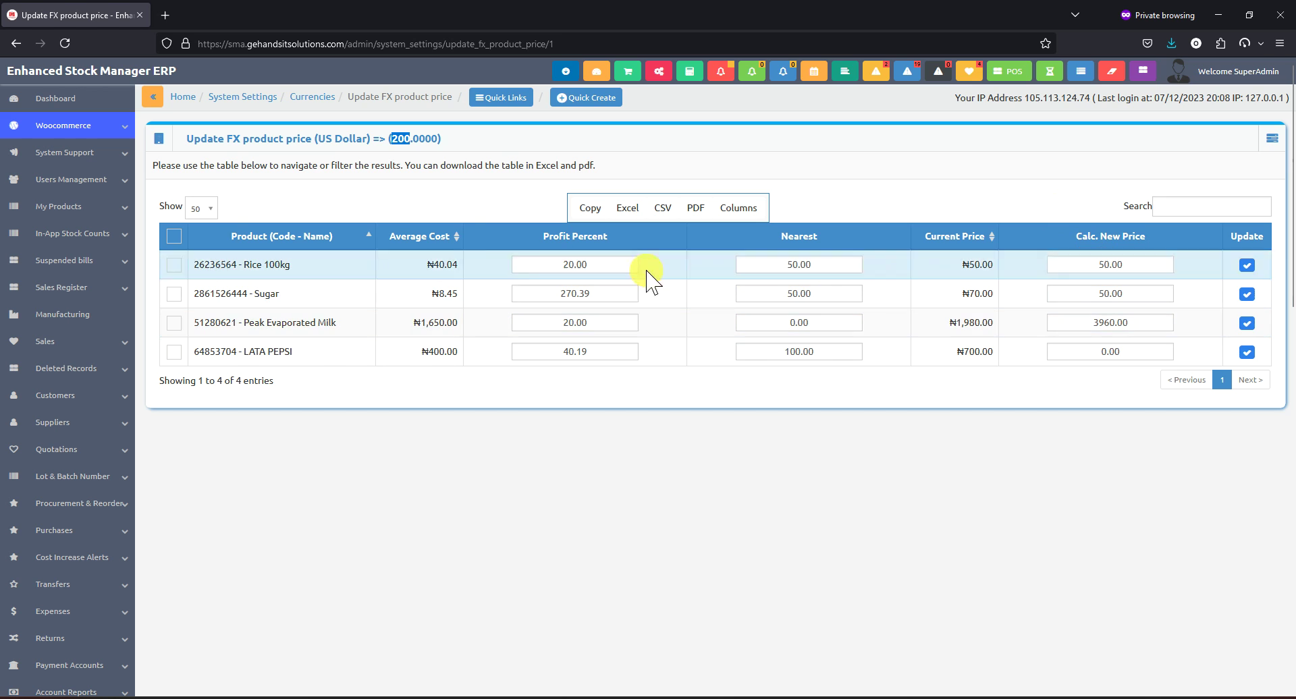
left_click(175, 238)
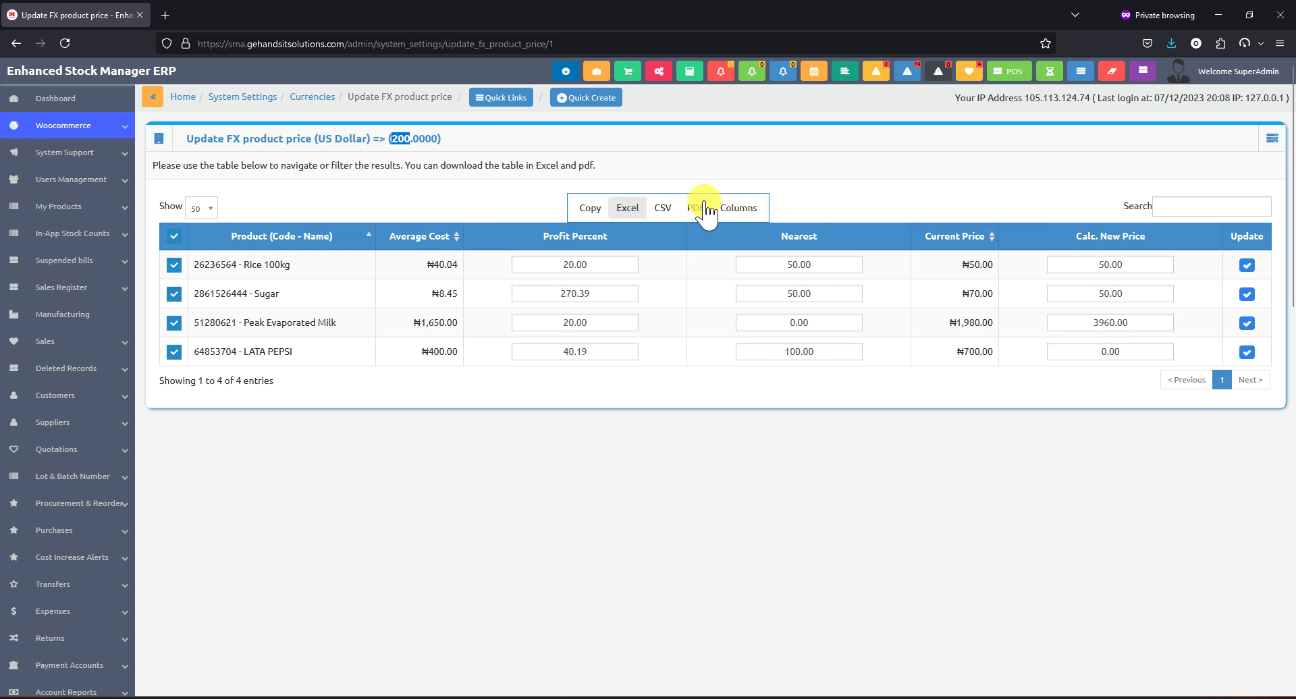
left_click(1269, 139)
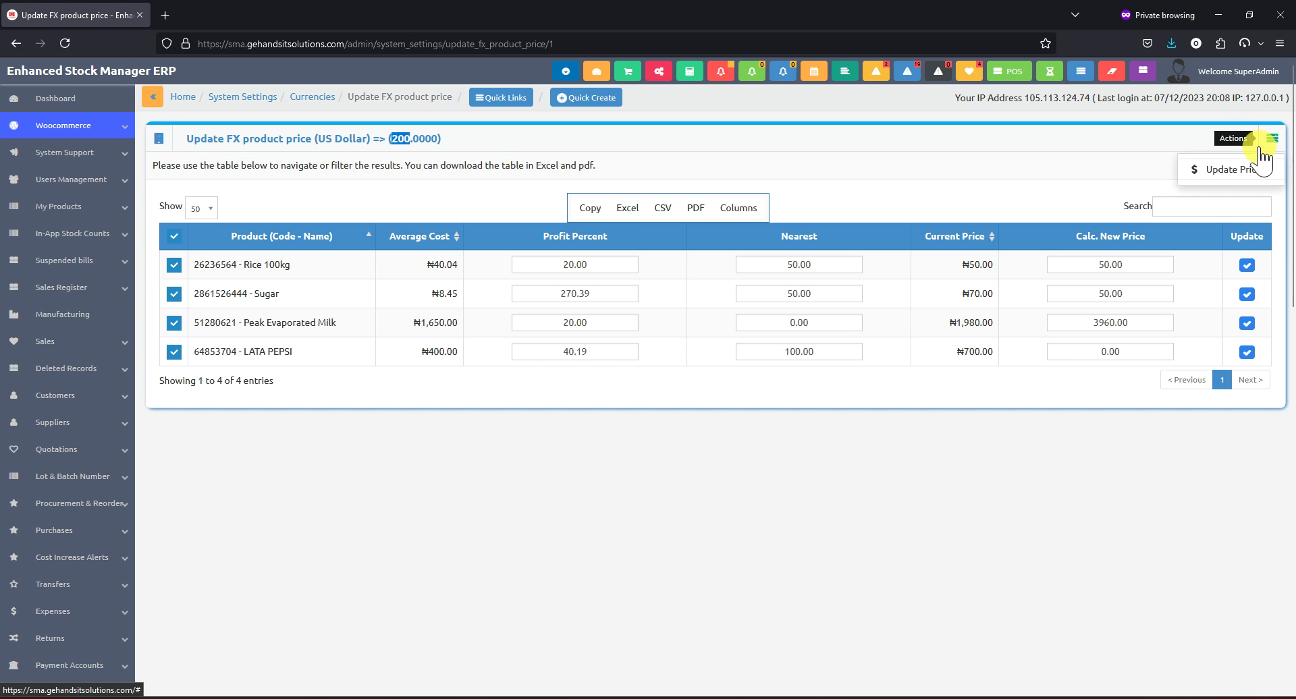
left_click(1234, 174)
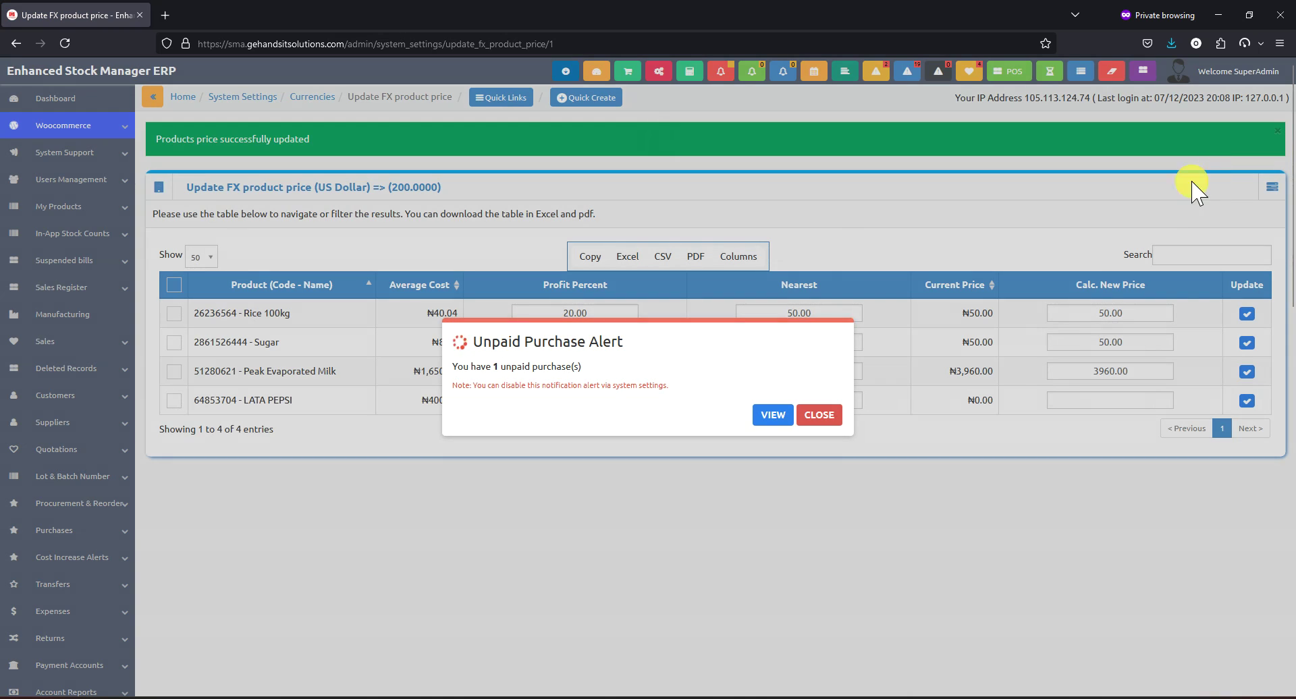
left_click(822, 417)
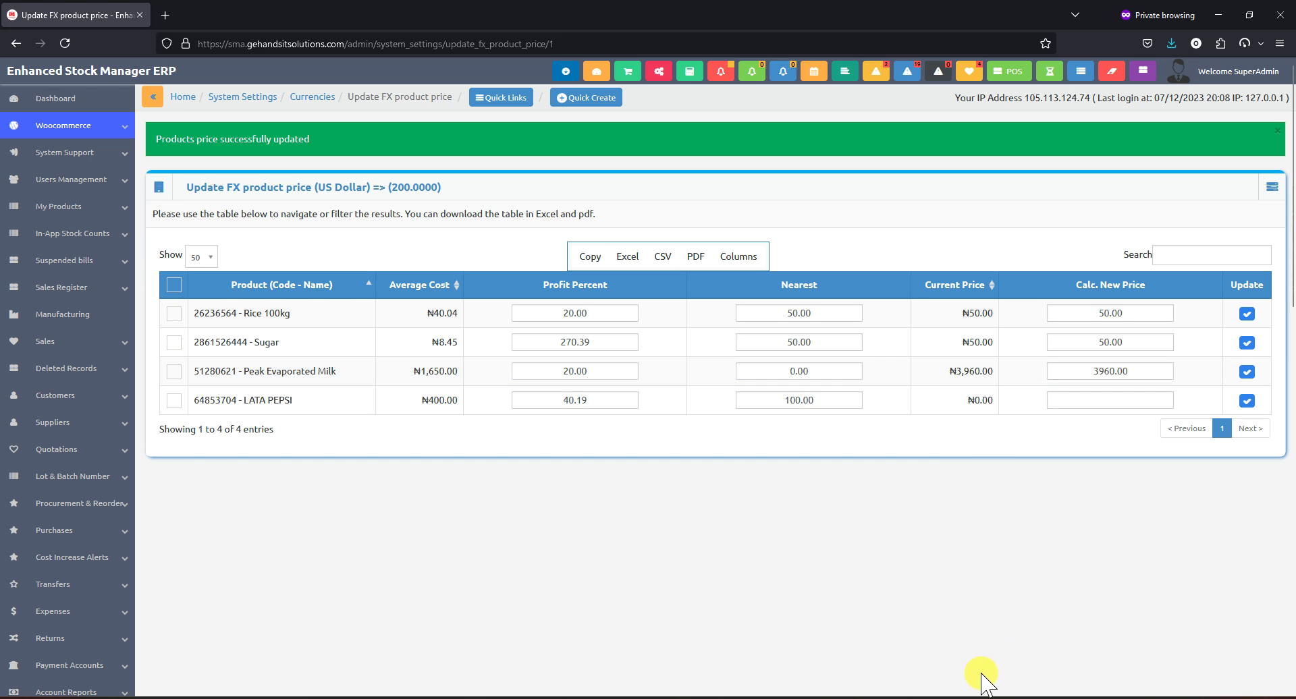
Step: Switch to the WordPad notes to review the quantity discount feature, and return to the stock manager in the browser
mouse_move(975, 684)
left_click(1030, 649)
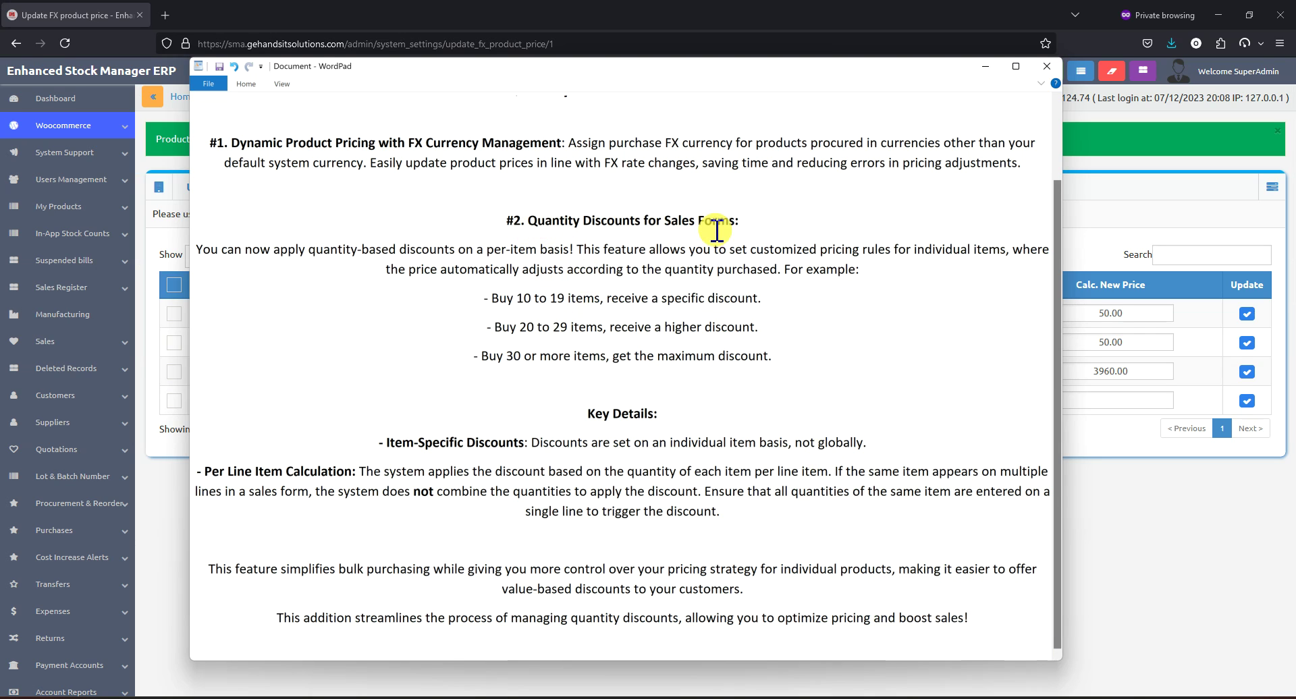
left_click(1120, 490)
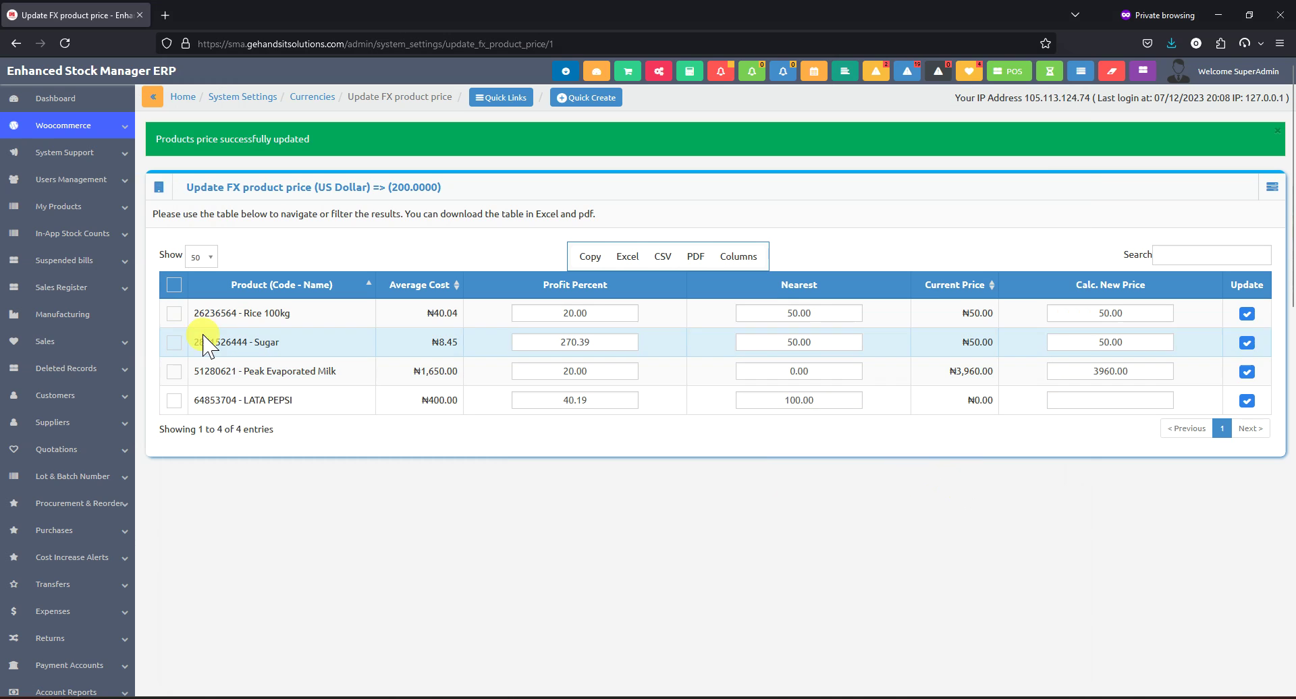
Step: List all products and search for Peak Evaporated Milk
left_click(96, 206)
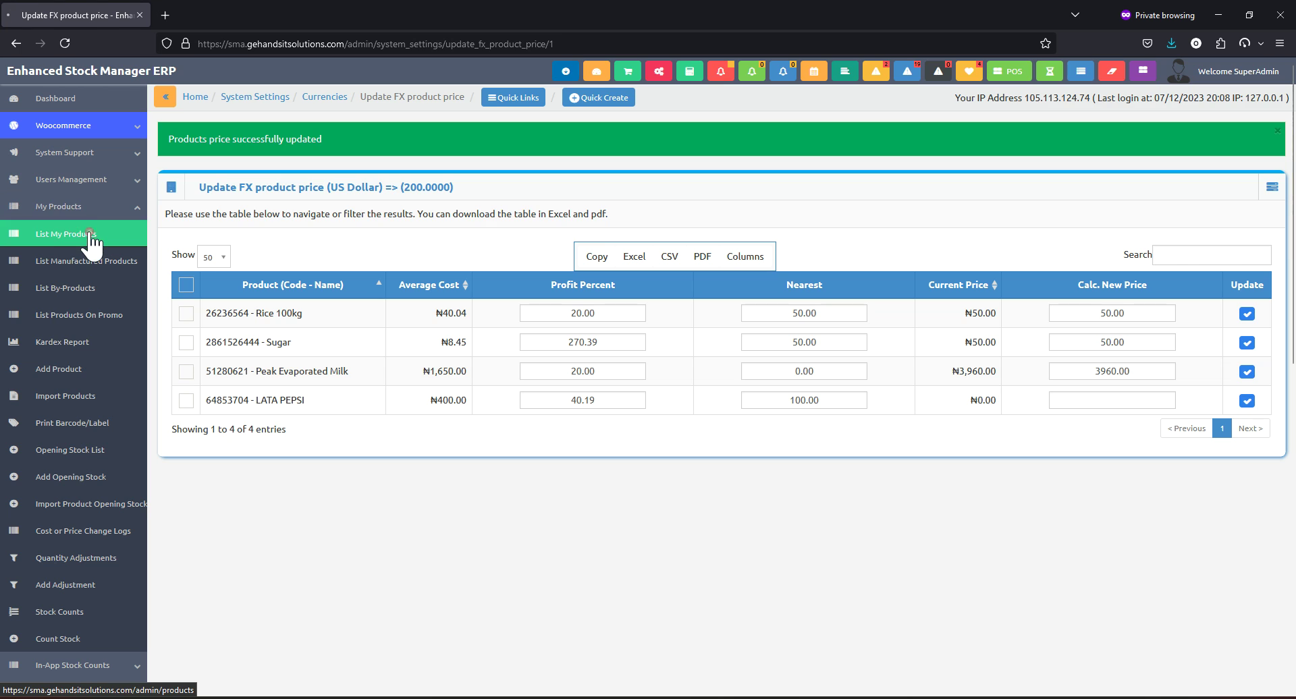
left_click(91, 235)
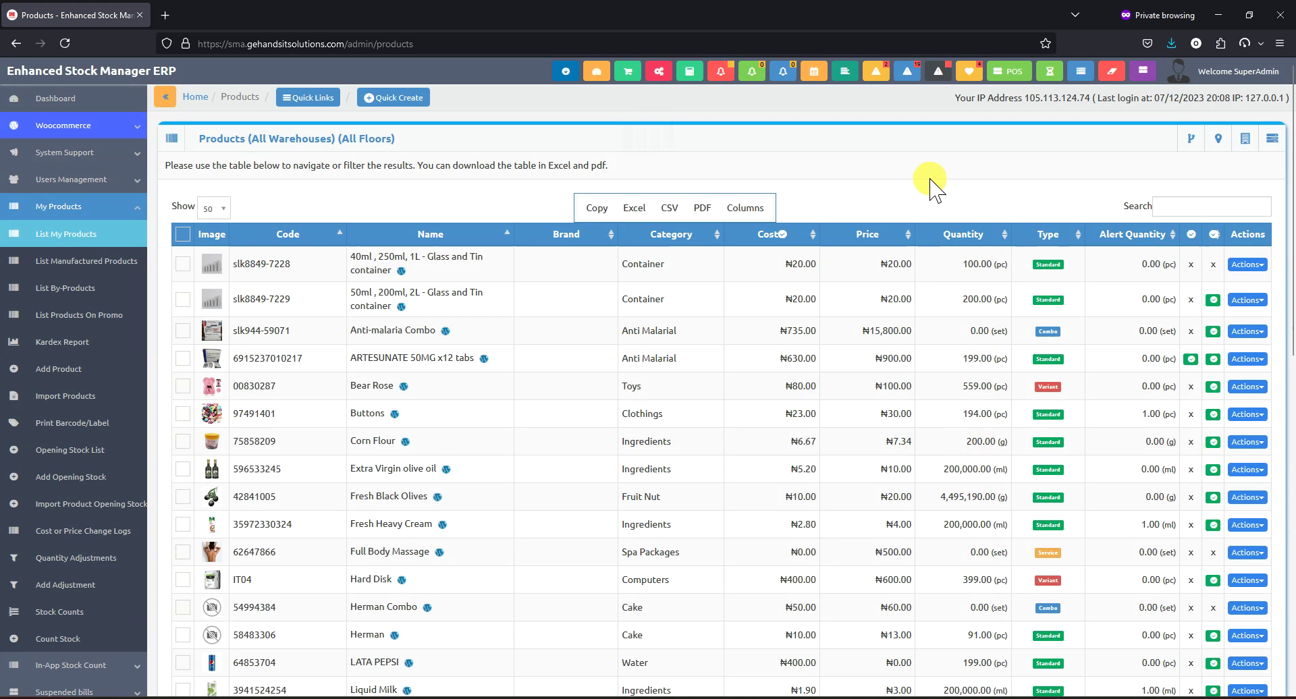
left_click(910, 187)
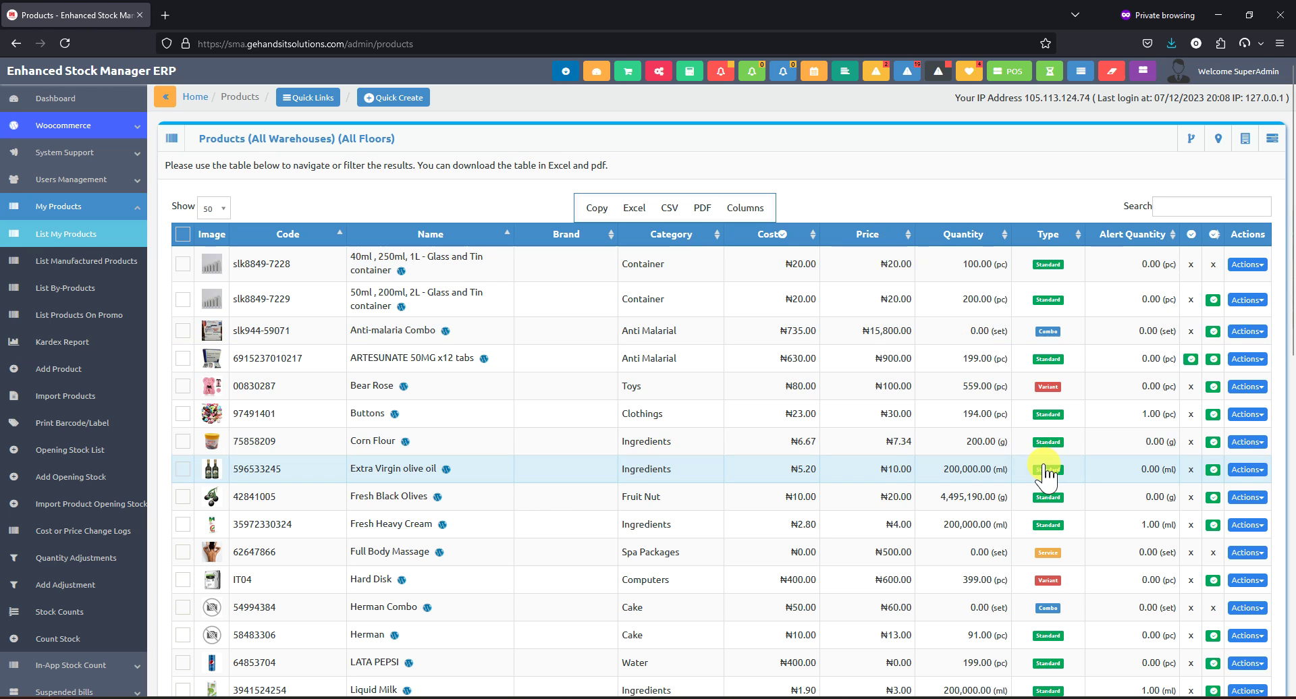
left_click(1200, 198)
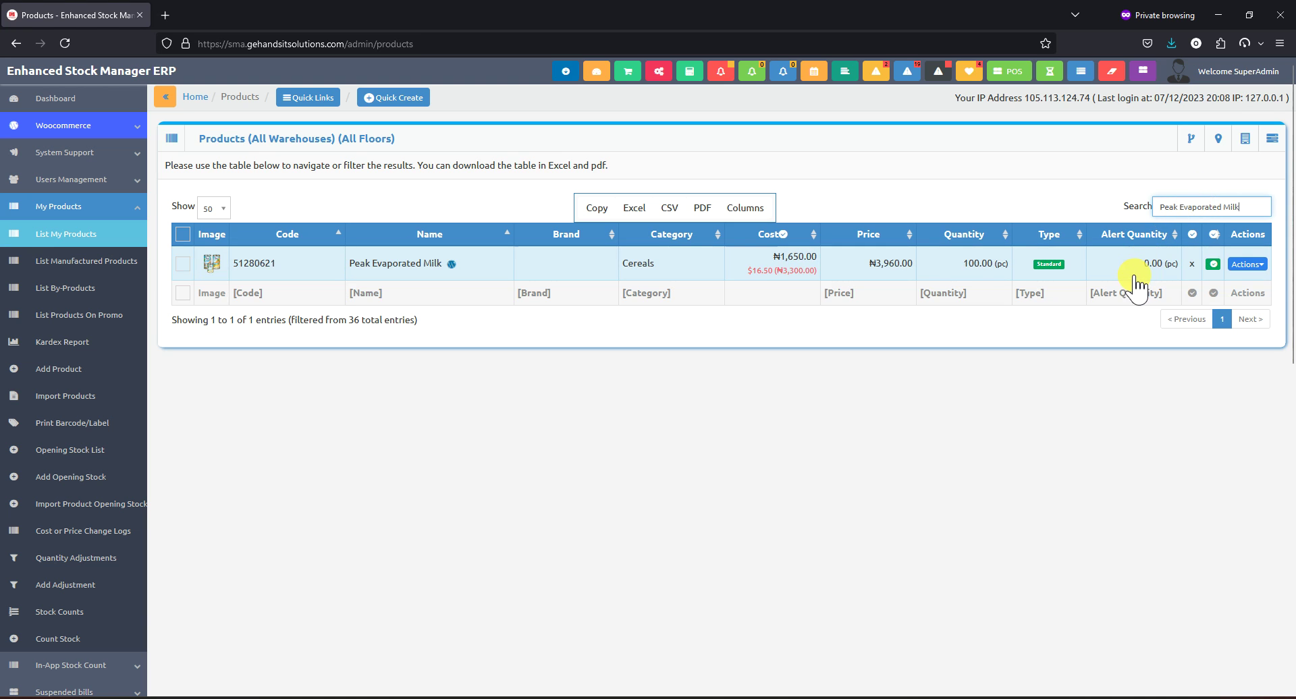
Step: Open the quantity discount settings for Peak Evaporated Milk and set a fixed discount of 60 from quantity 10
left_click(1256, 267)
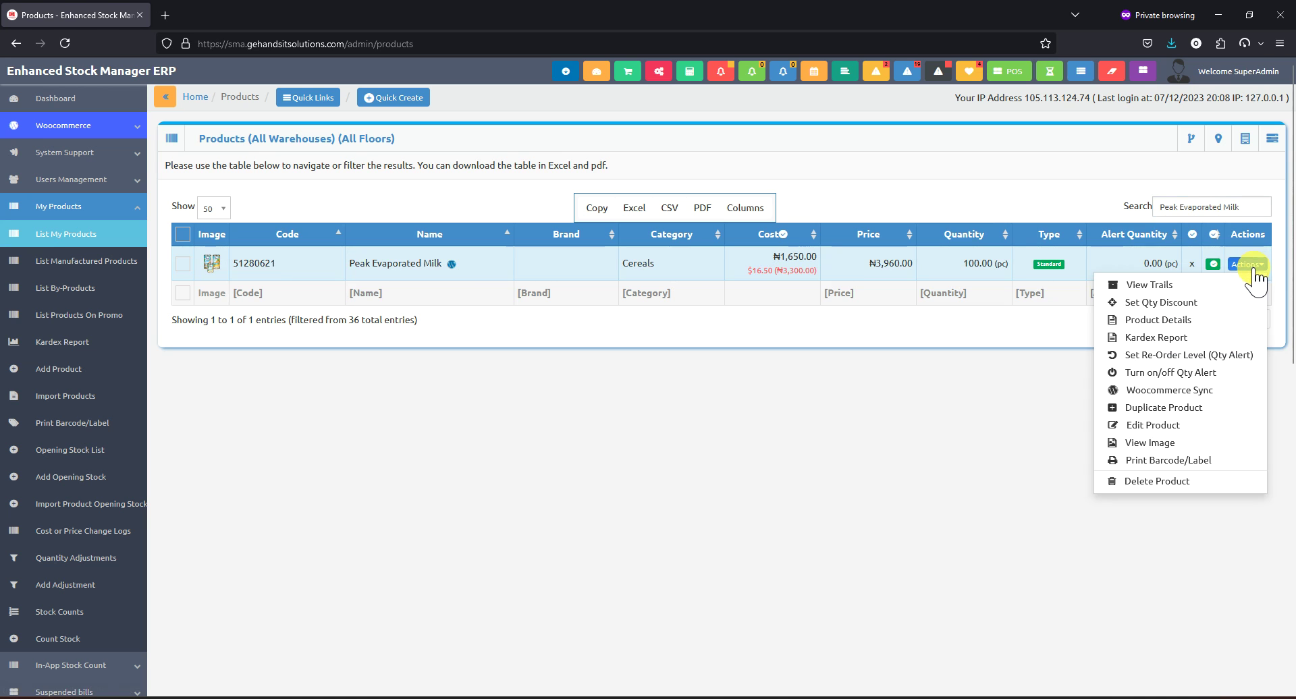
left_click(1160, 305)
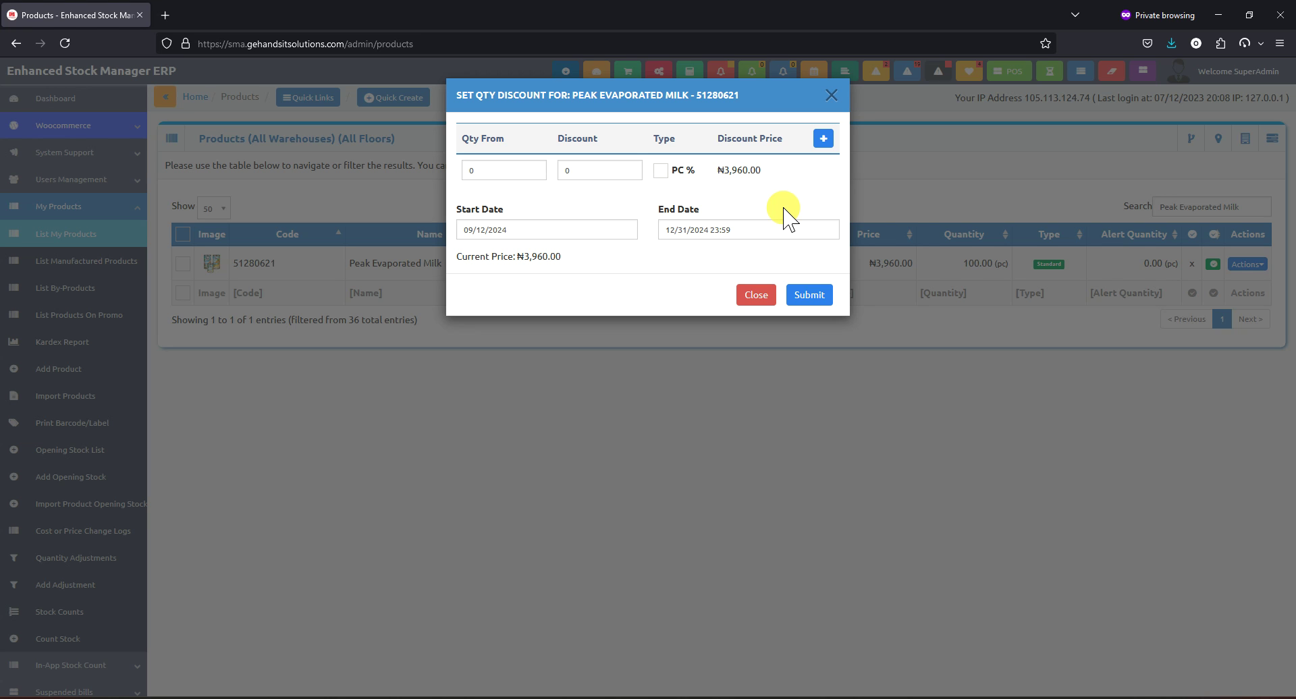
left_click(500, 170)
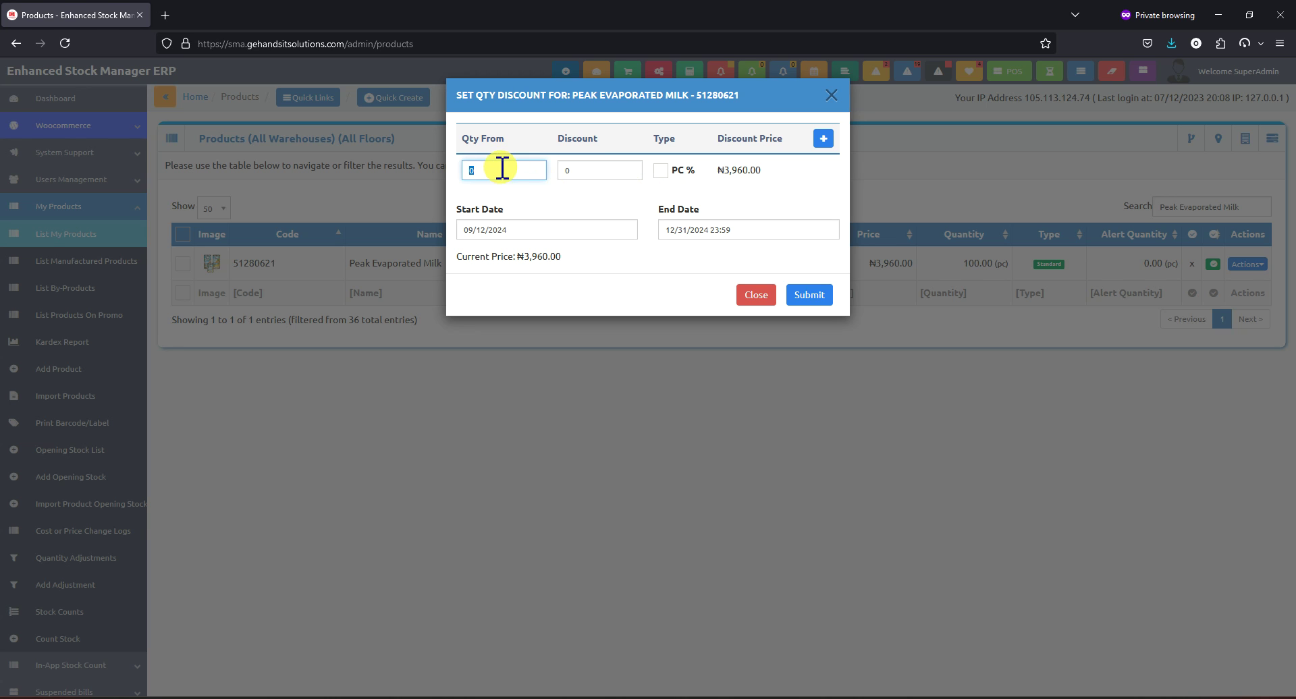
type("10")
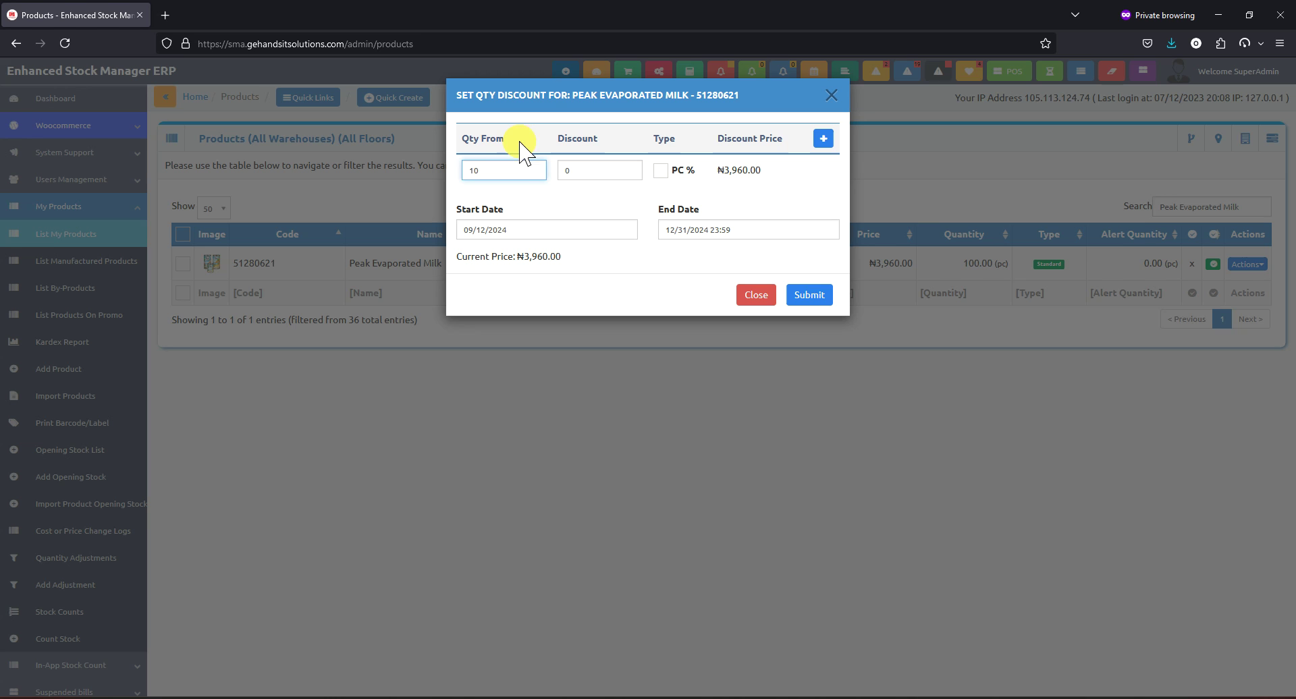
left_click(540, 208)
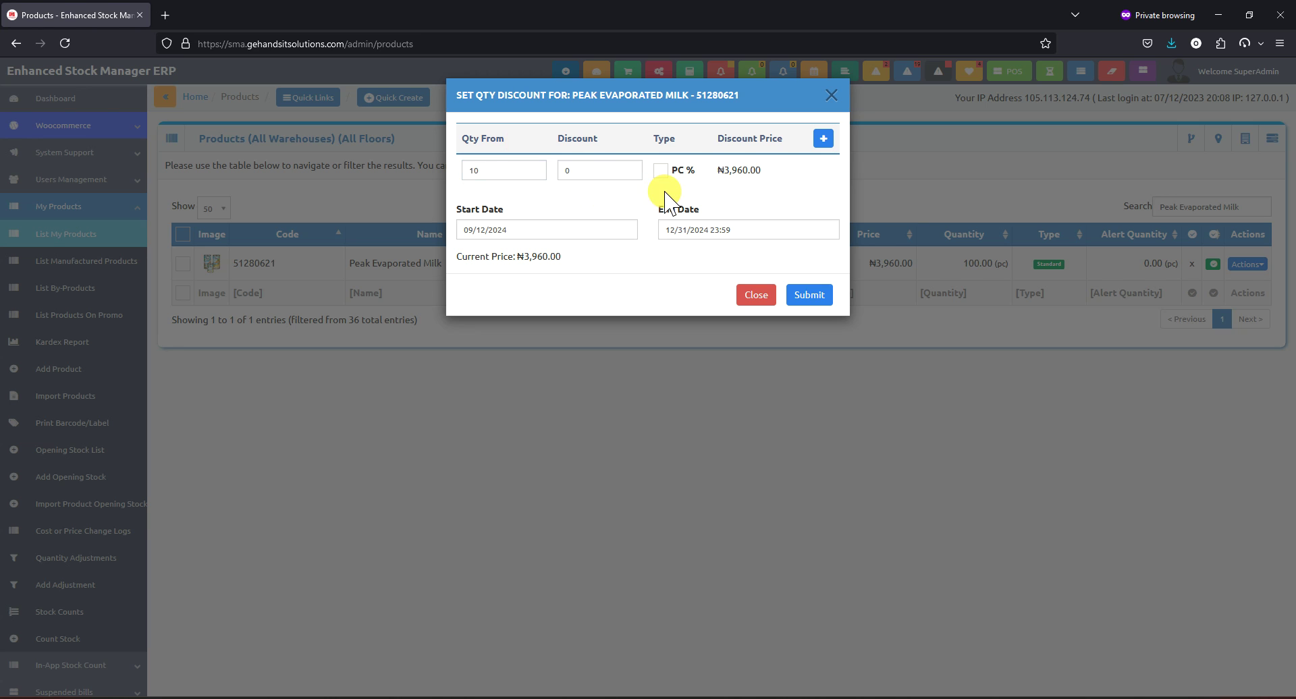
left_click(597, 172)
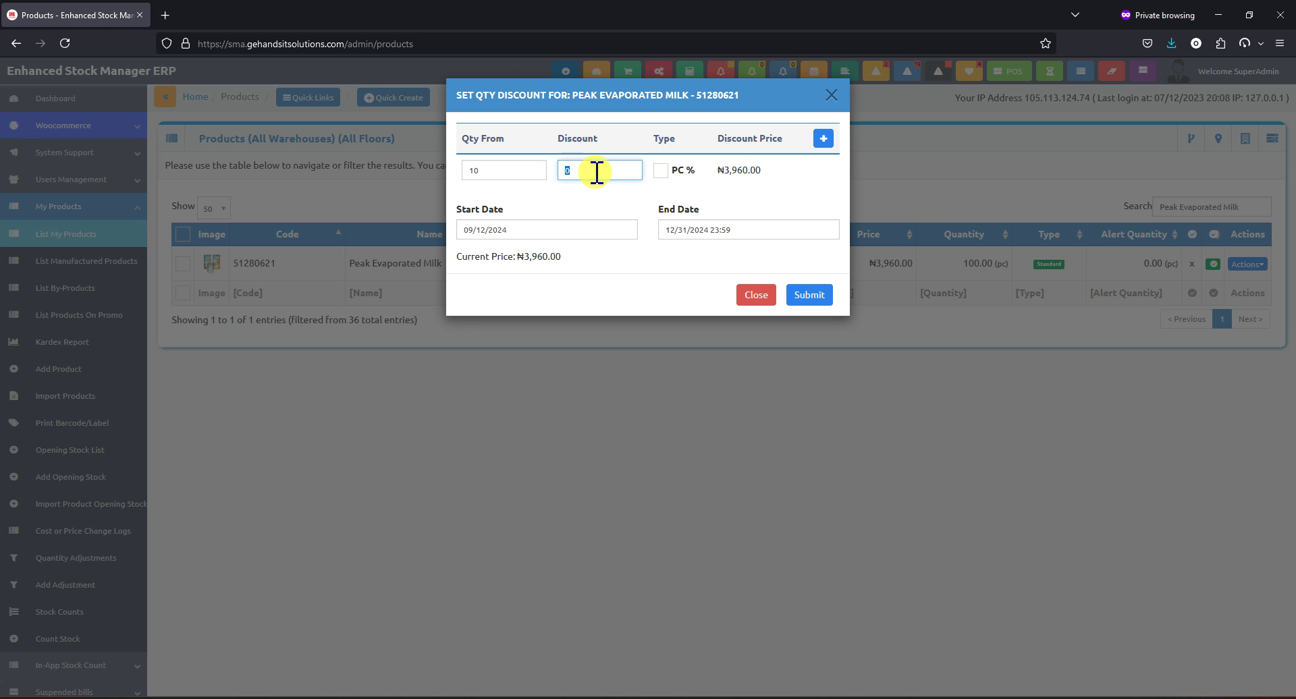
left_click(660, 170)
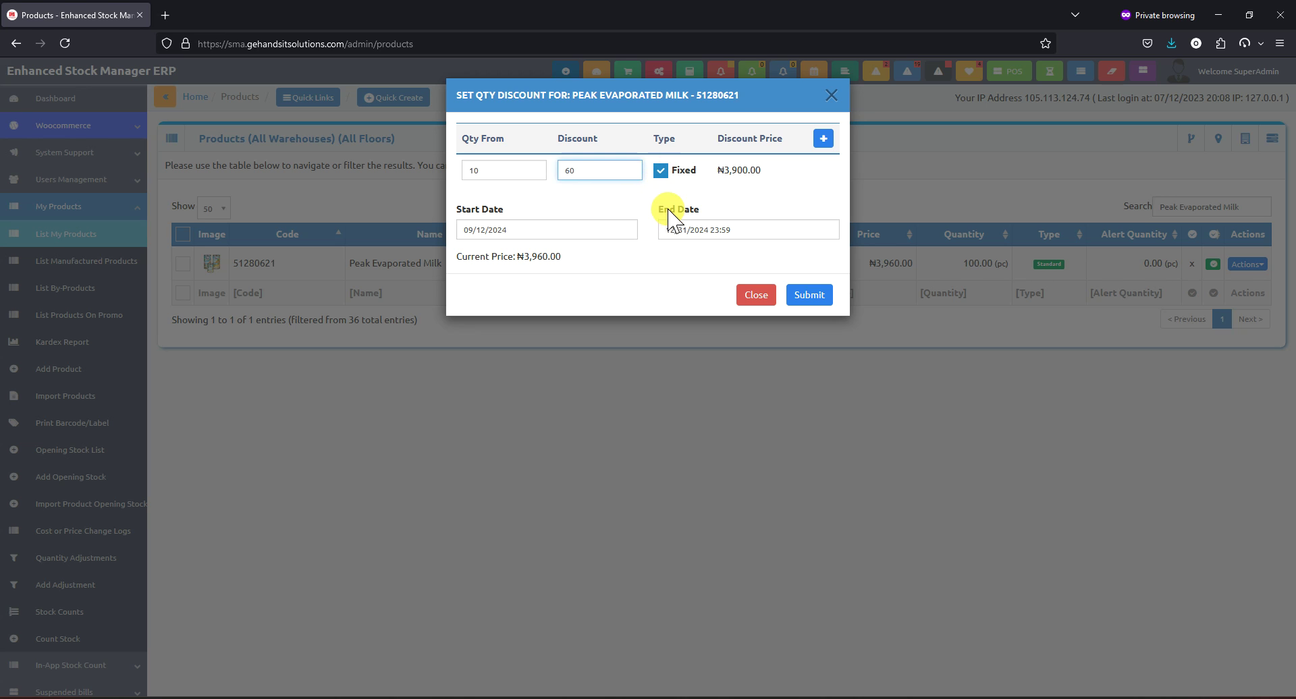
left_click_drag(524, 259, 555, 257)
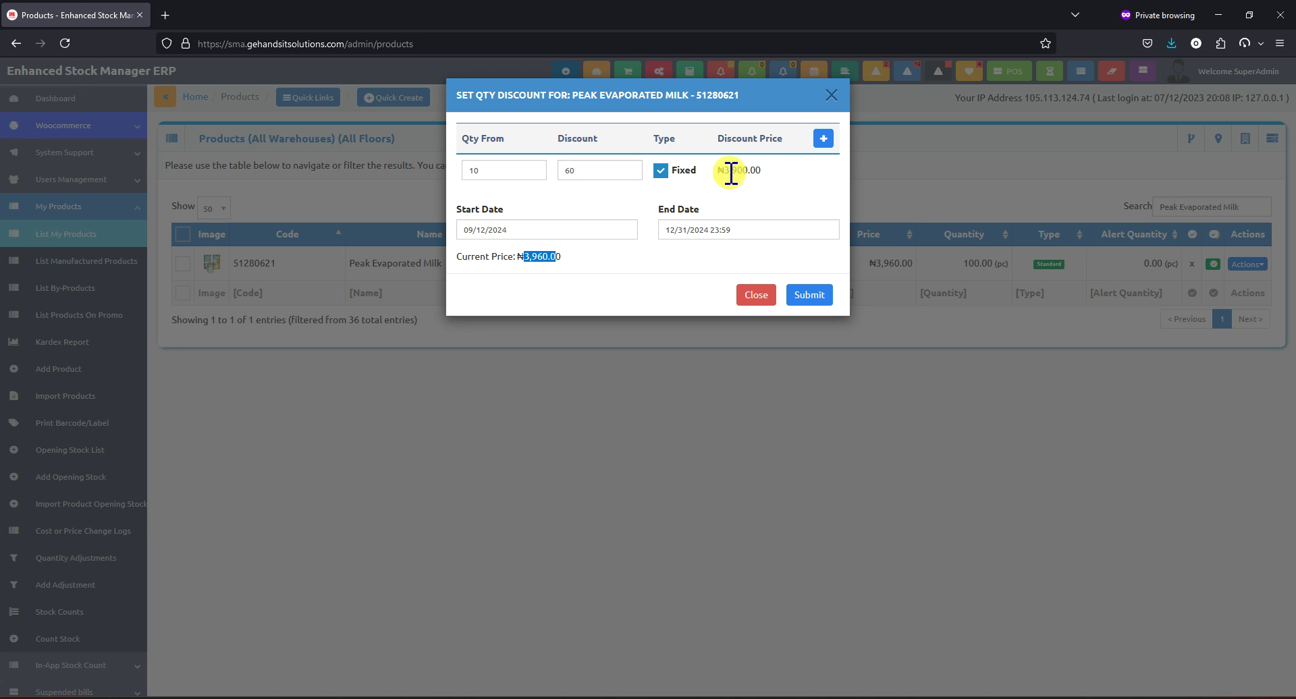
left_click_drag(728, 170, 733, 171)
left_click_drag(748, 170, 745, 174)
Step: Add a second discount tier of 5 percent from quantity 20
left_click(824, 140)
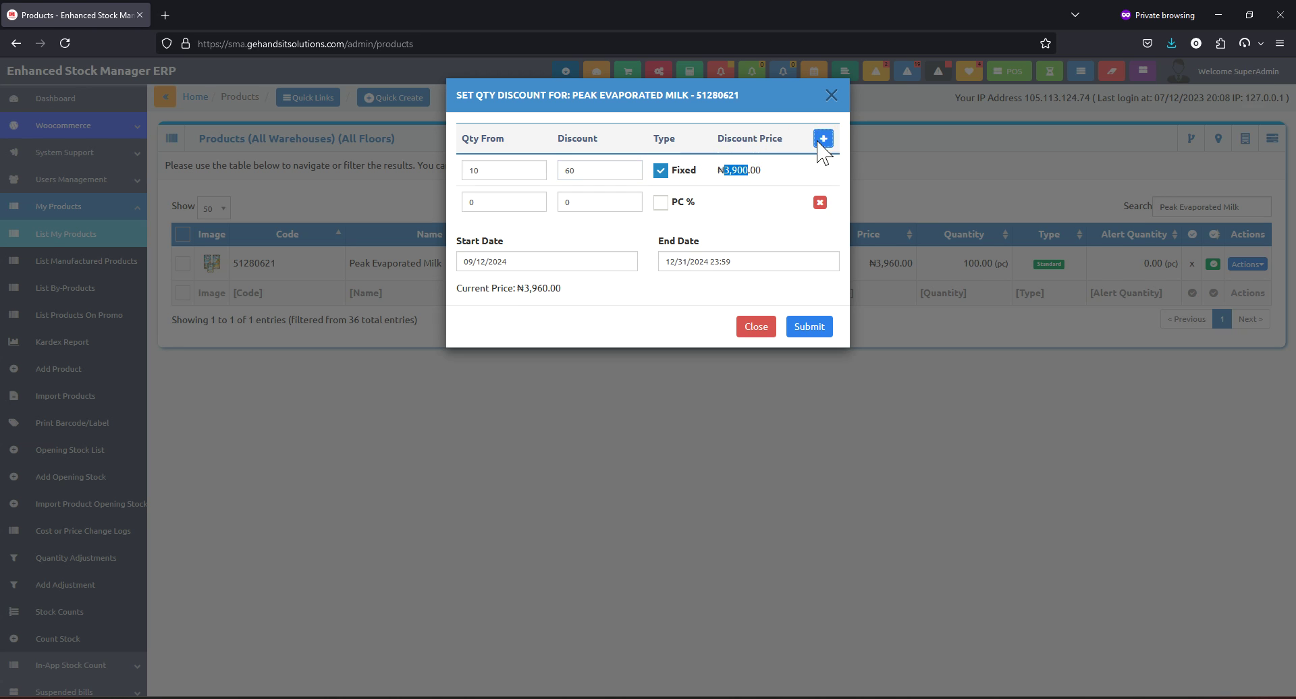
double_click(492, 203)
type("2")
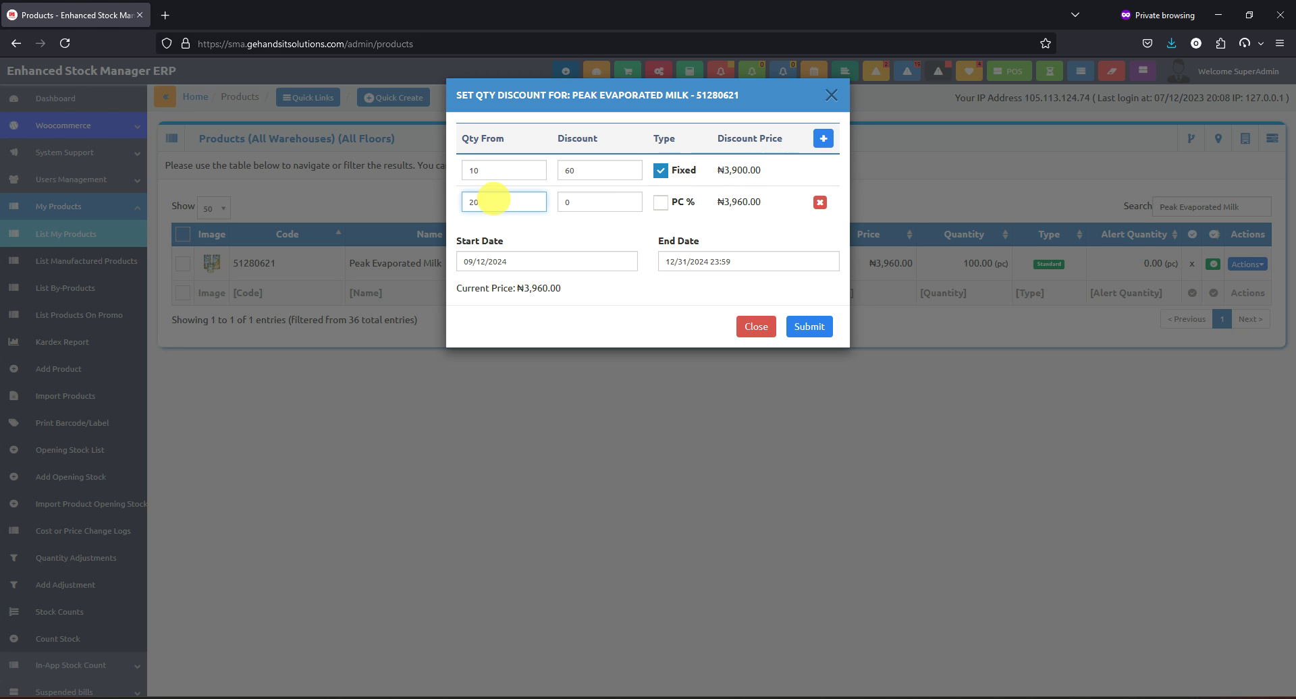
double_click(594, 203)
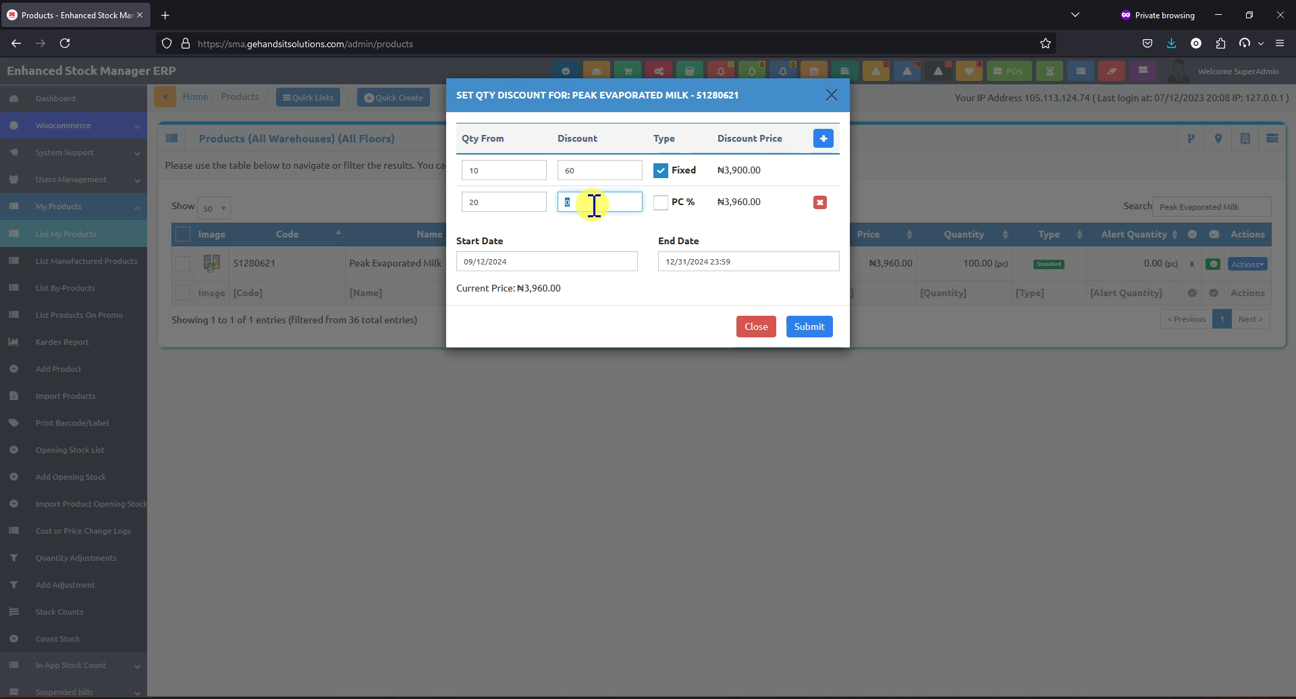
type("5")
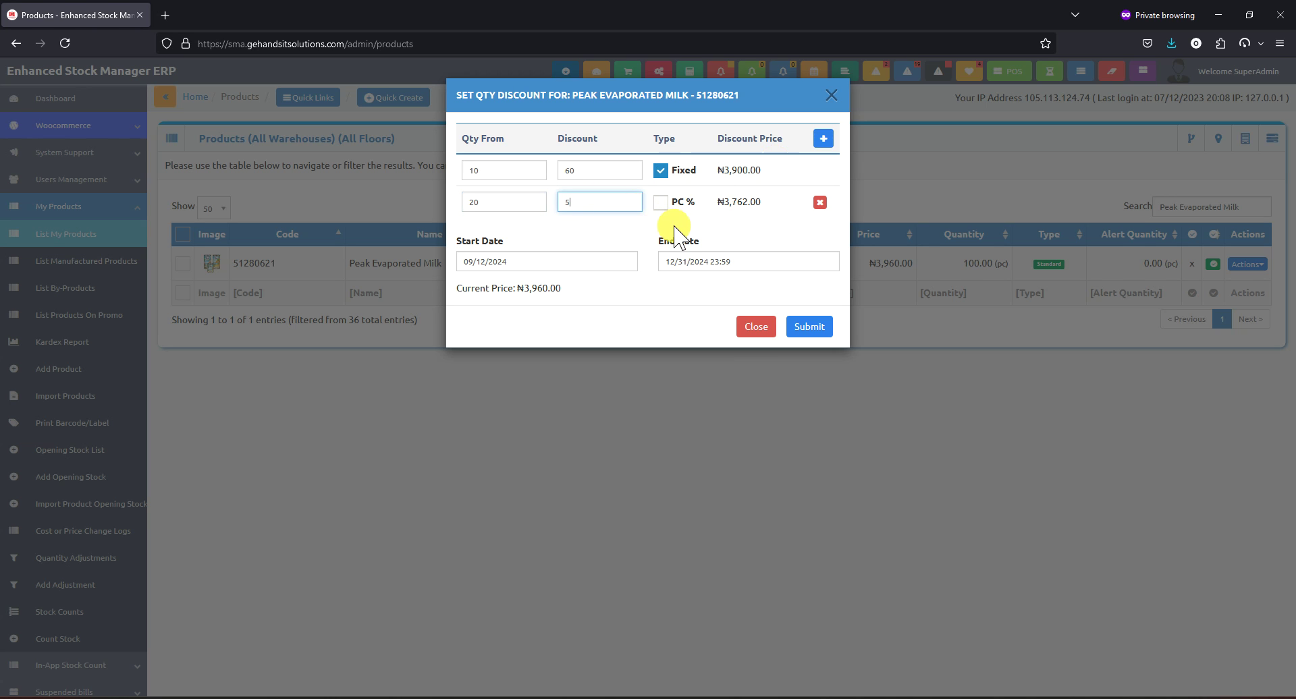
Step: Add a third discount tier of 10 percent from quantity 30
left_click(823, 139)
double_click(522, 231)
type("30")
double_click(573, 235)
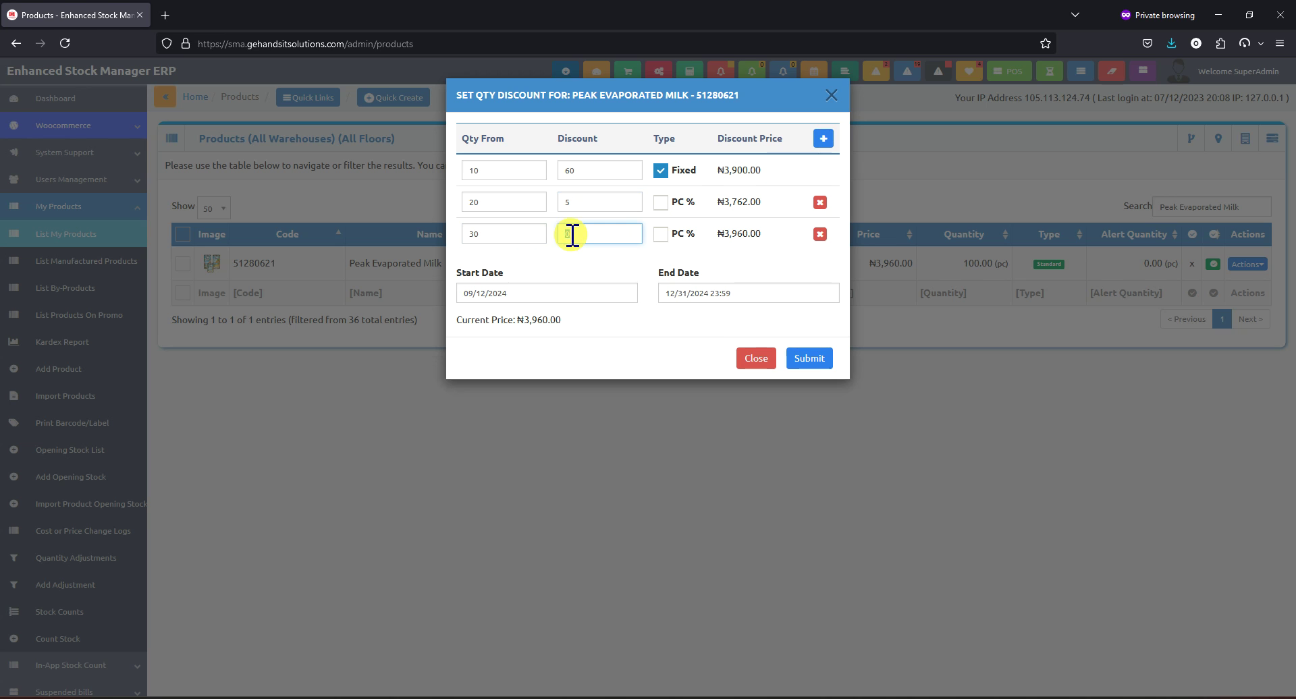
type("10")
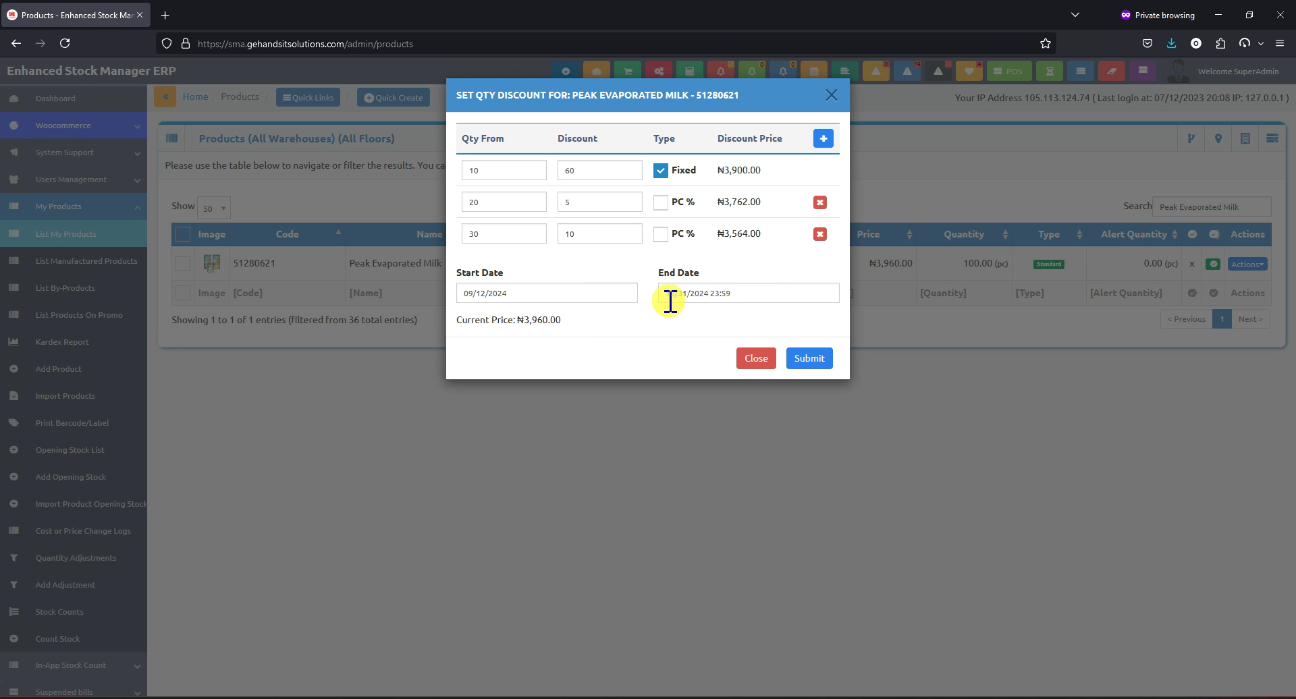
Step: Set the discount's start date to 09/11/2024 and submit the quantity discount tiers
left_click(544, 293)
left_click(528, 398)
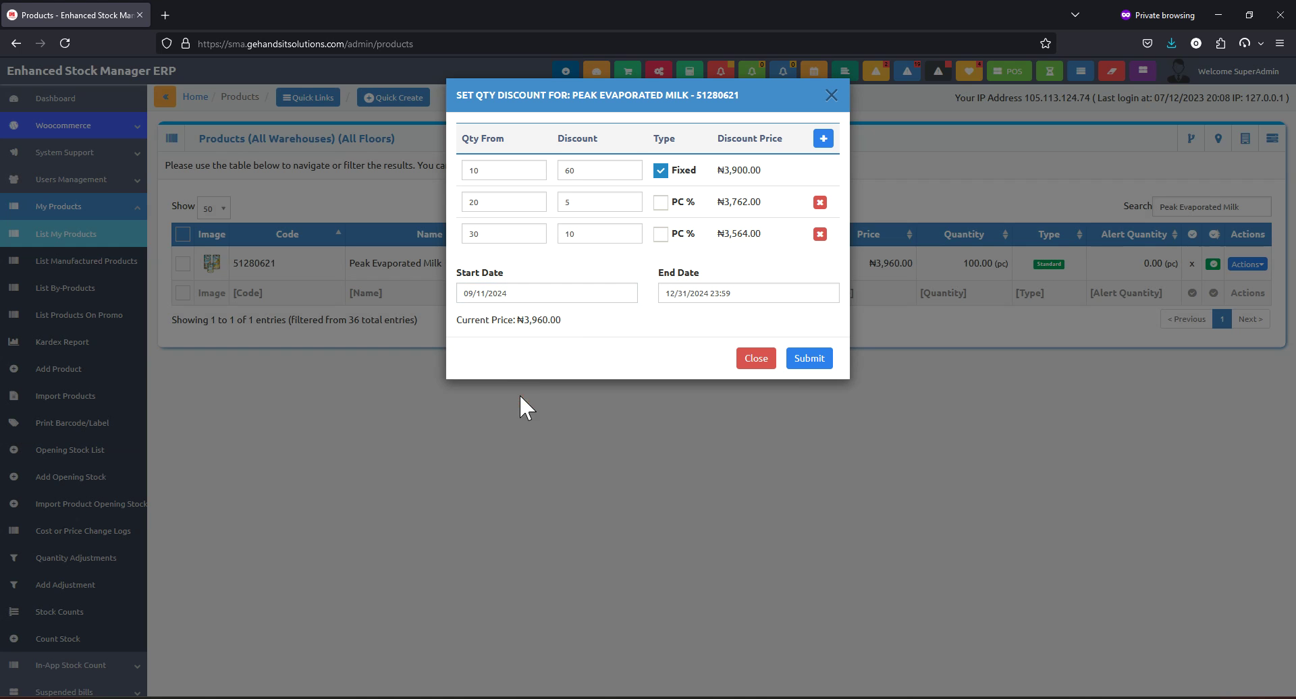
left_click(738, 293)
left_click(621, 346)
left_click(809, 358)
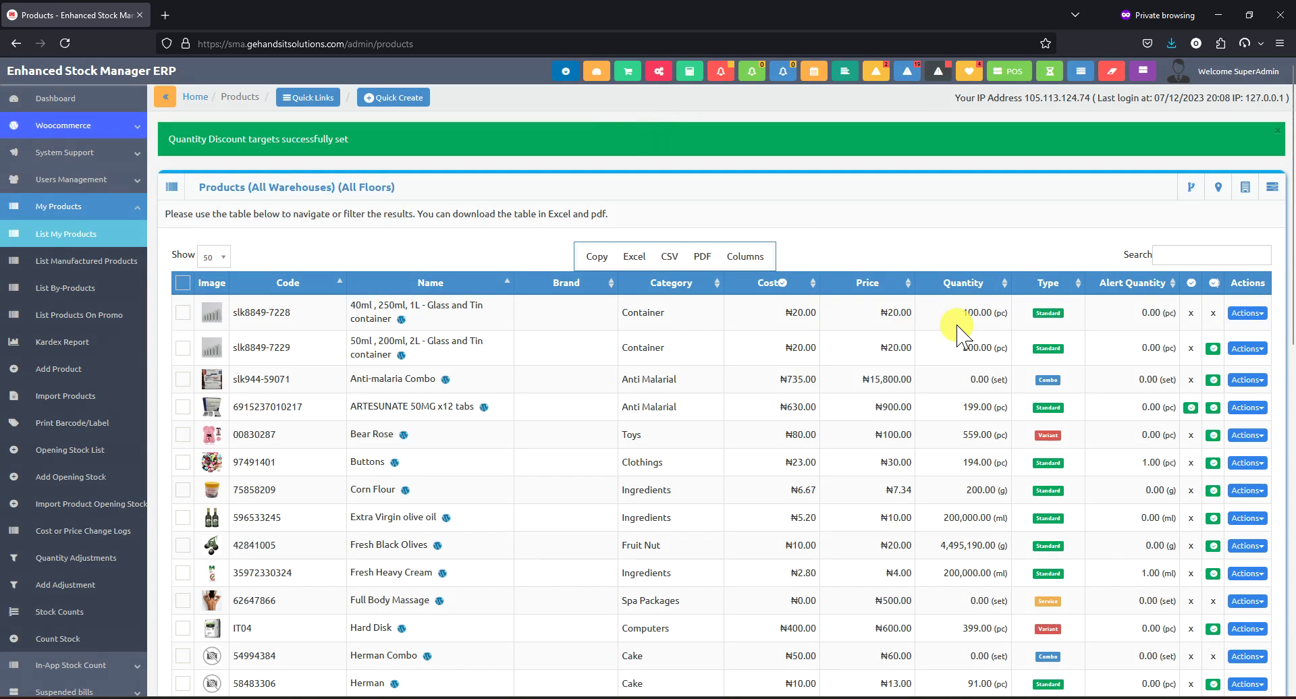
Step: Search for Peak Evaporated Milk again, review its saved quantity discount tiers, and close the discount dialog
left_click(1189, 257)
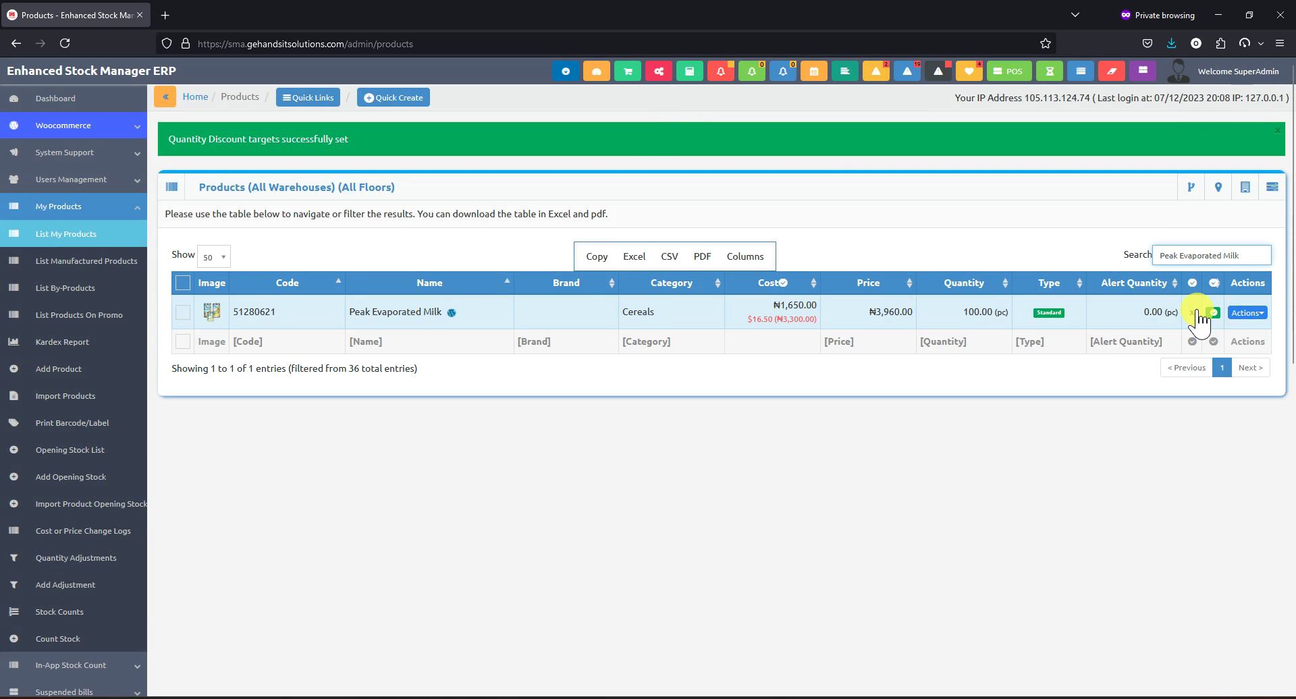
left_click(1247, 312)
left_click(1156, 351)
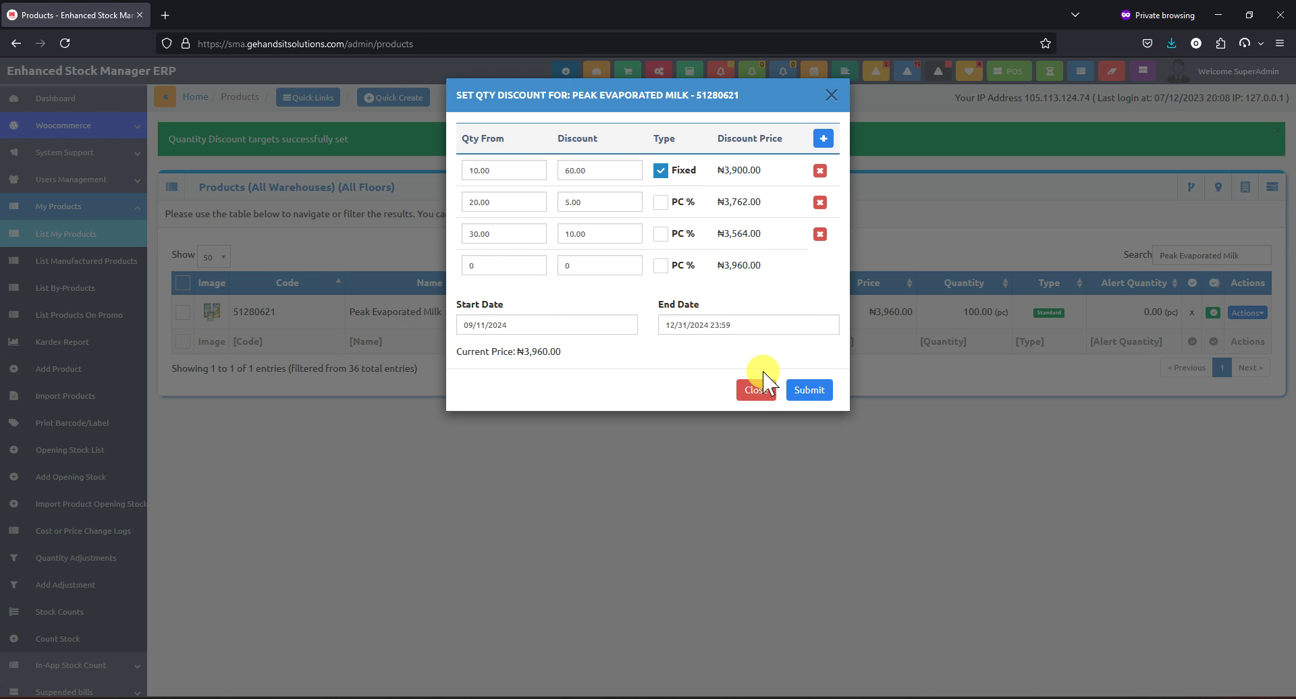
left_click(756, 391)
Step: Open the POS, dismiss the past-due bills reminder, and add Peak Evaporated Milk to the sale
left_click(1009, 71)
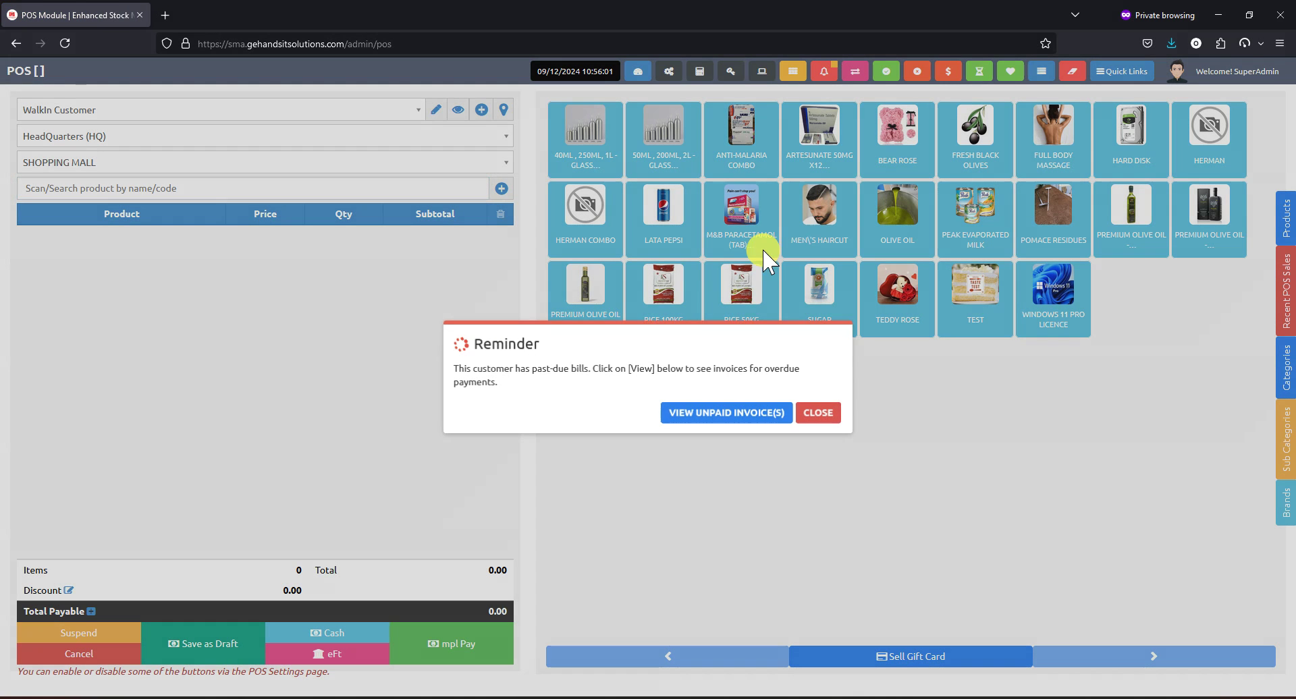
left_click(818, 407)
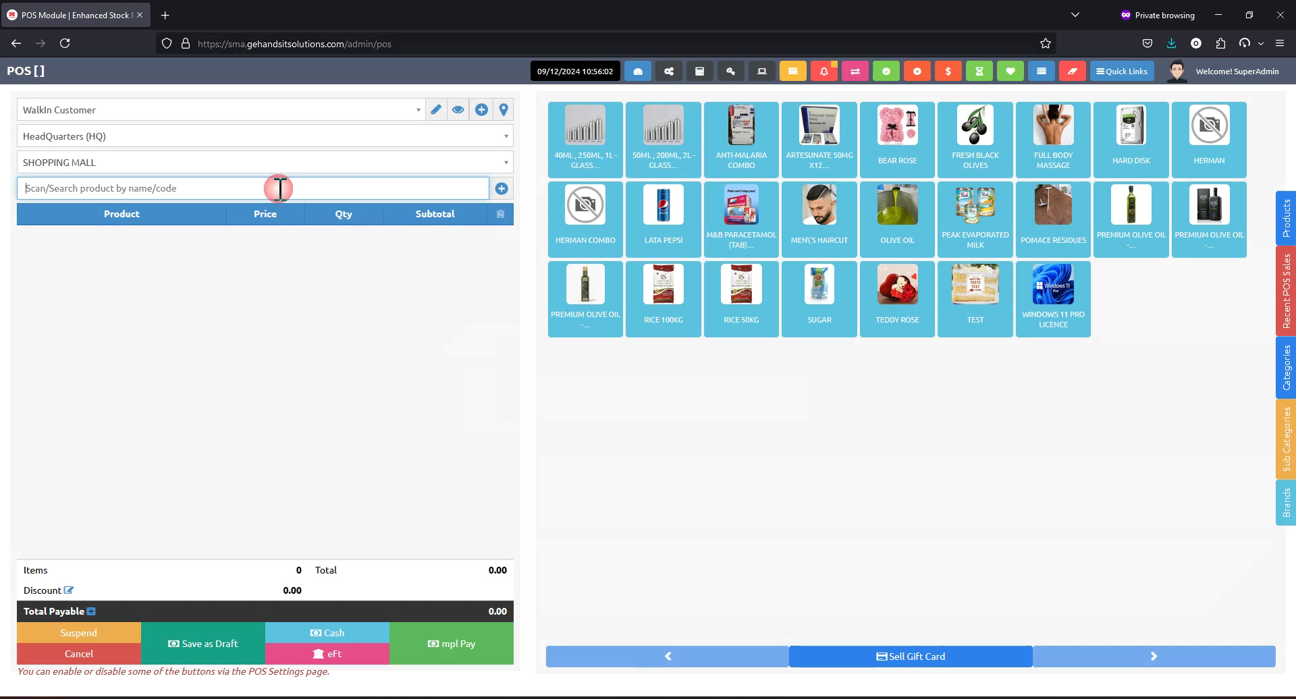
type("Peak Evaporated Milk")
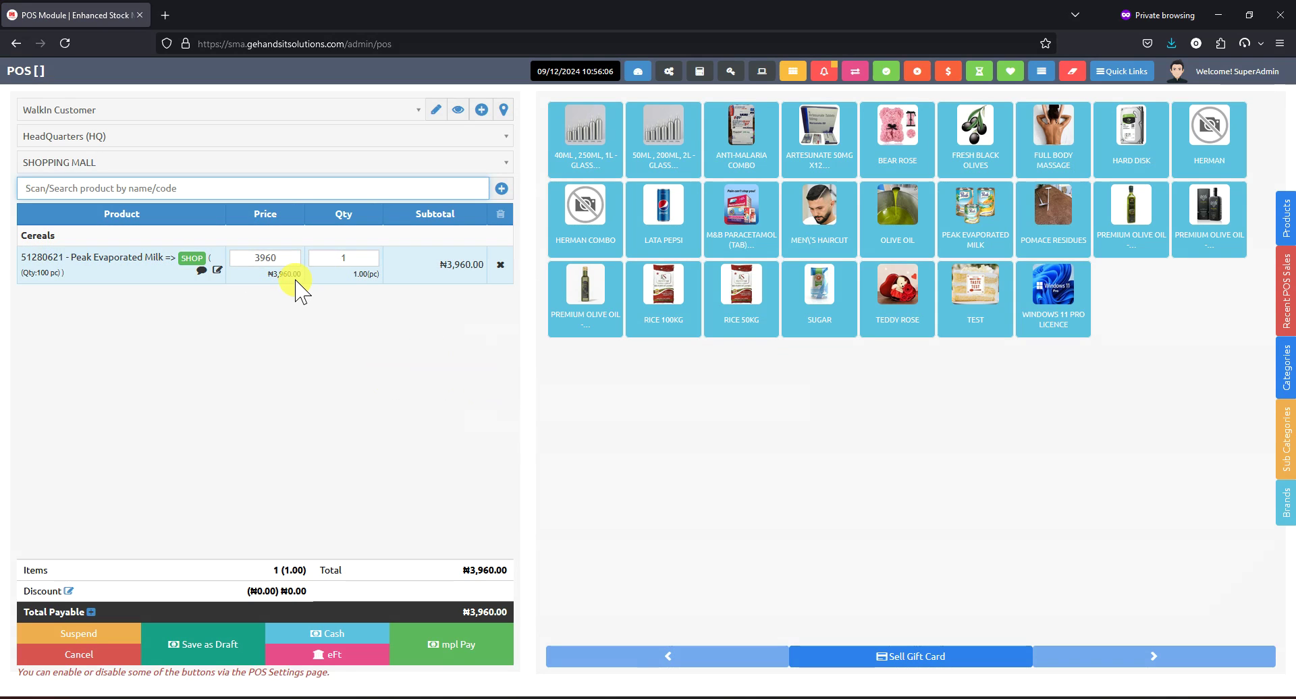
Step: Set the Peak Evaporated Milk quantity to 10 to check the first discount tier's price
left_click(345, 262)
key("BackSpace")
type("1")
left_click(347, 256)
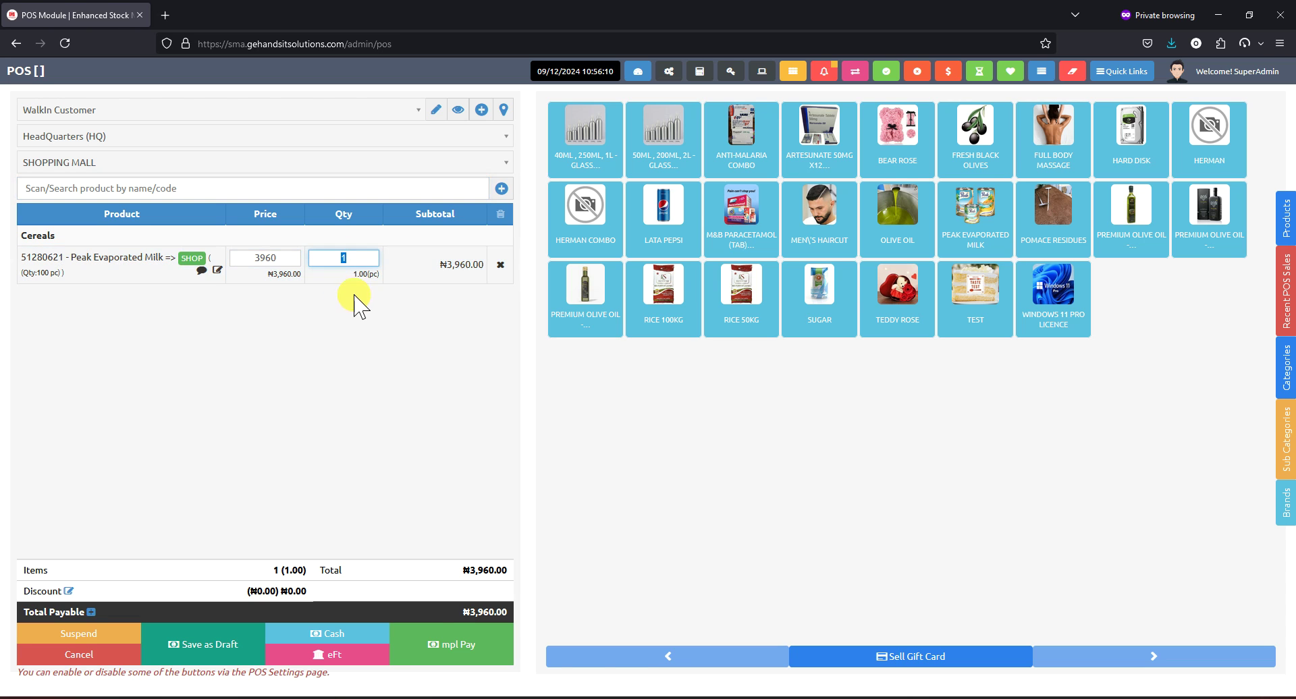
type("10")
key("Return")
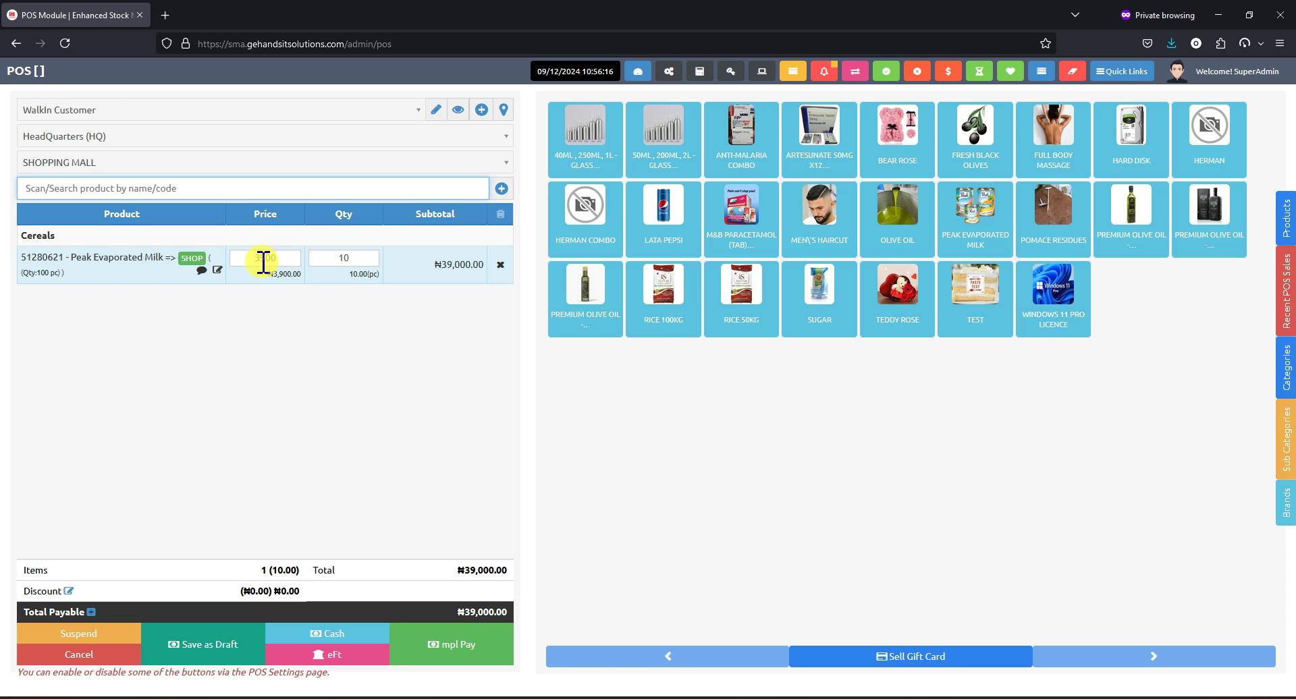
Step: Lower the milk quantity to 9 to compare the price below the first tier, and set it back to 10
left_click(344, 257)
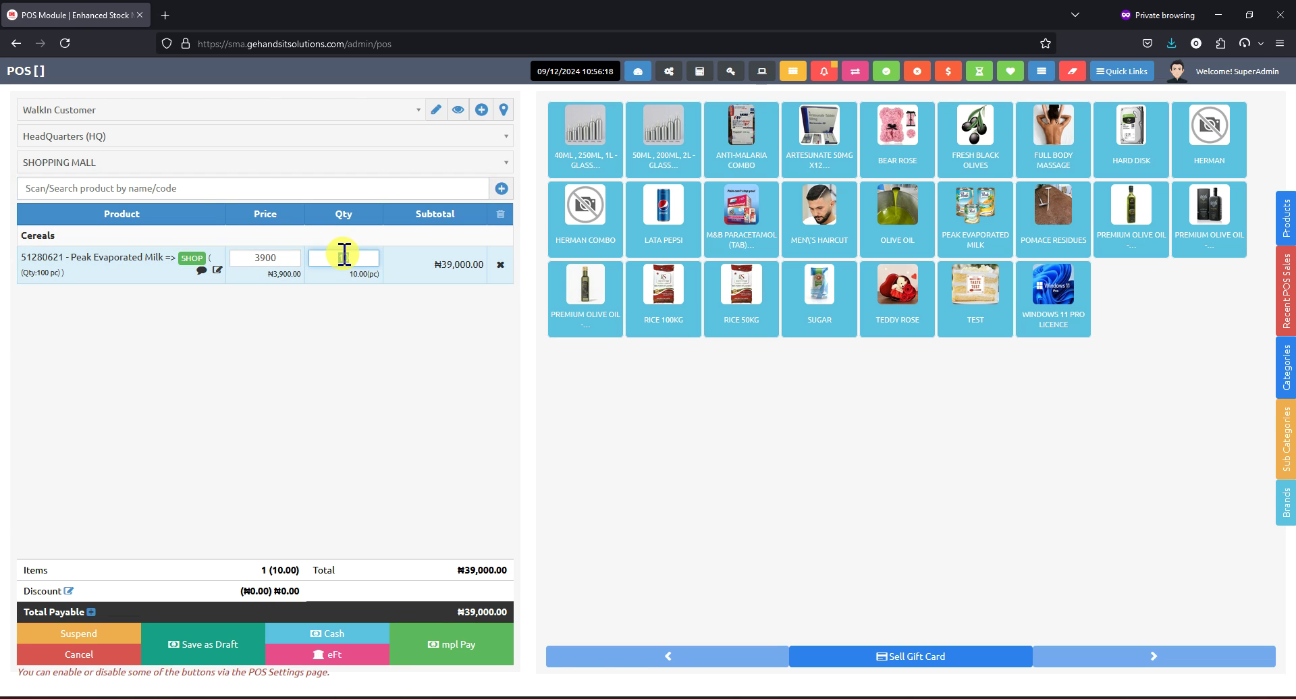
type("9")
key("Return")
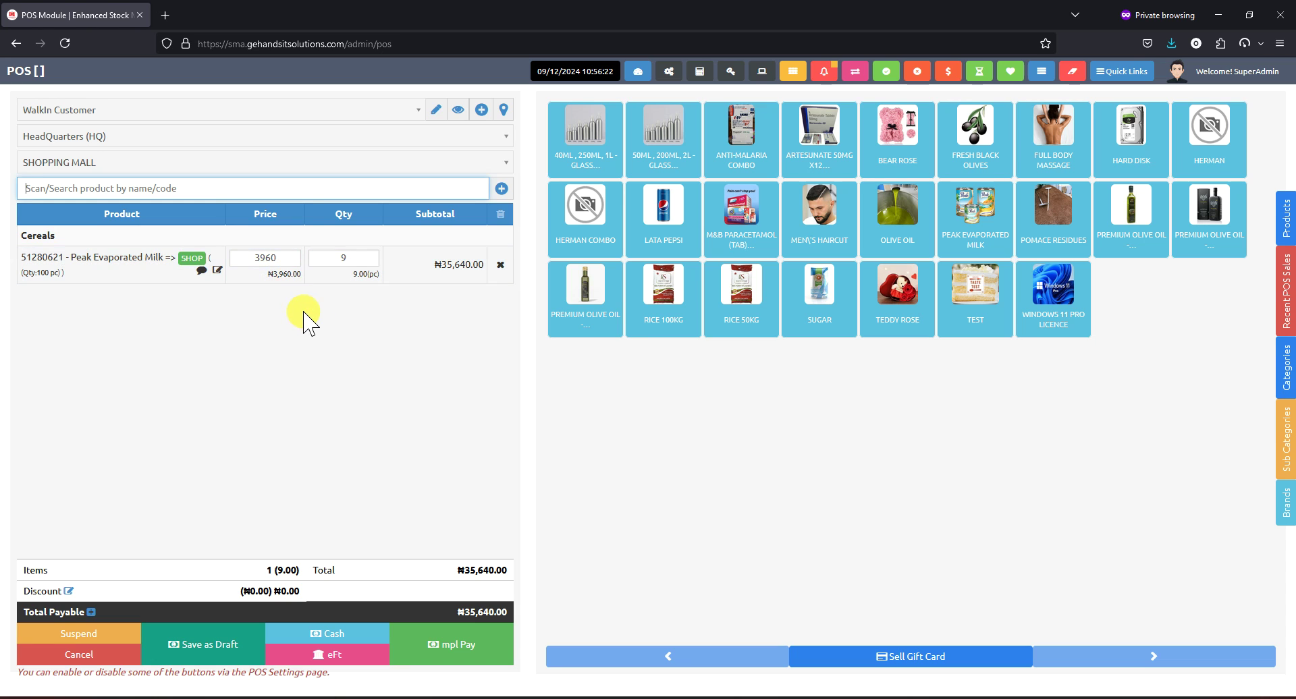
left_click(350, 263)
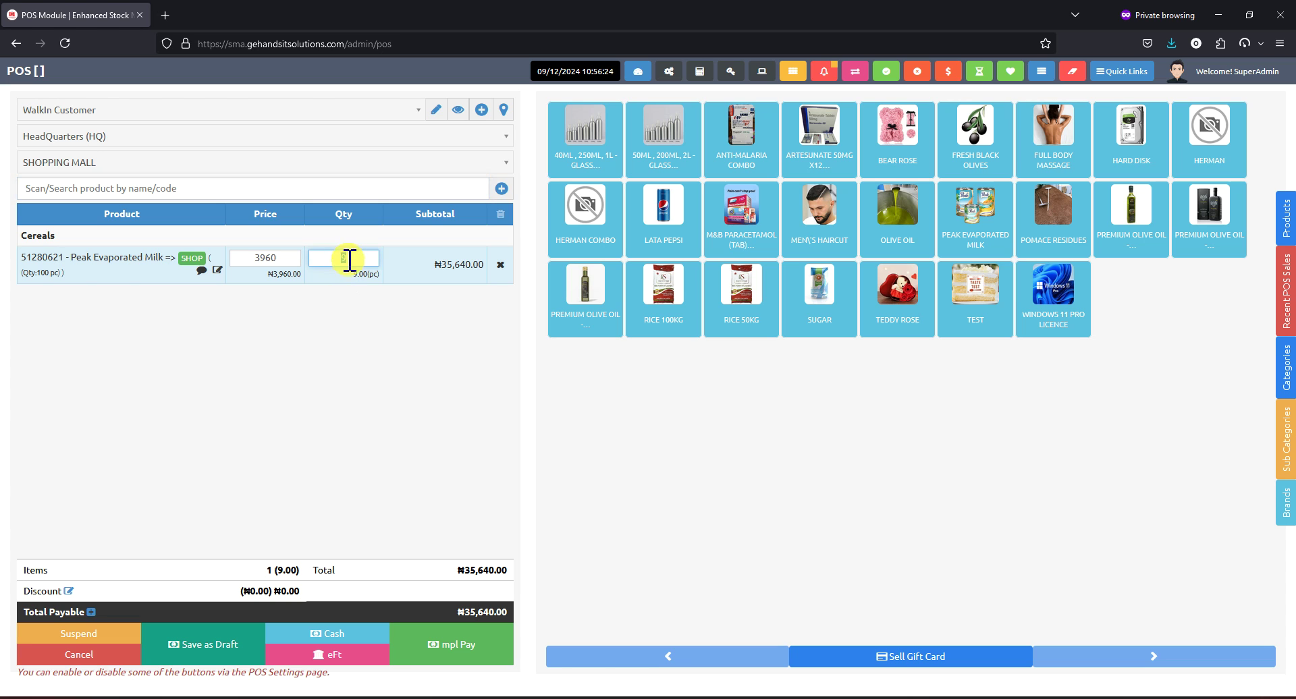
type("10")
key("Return")
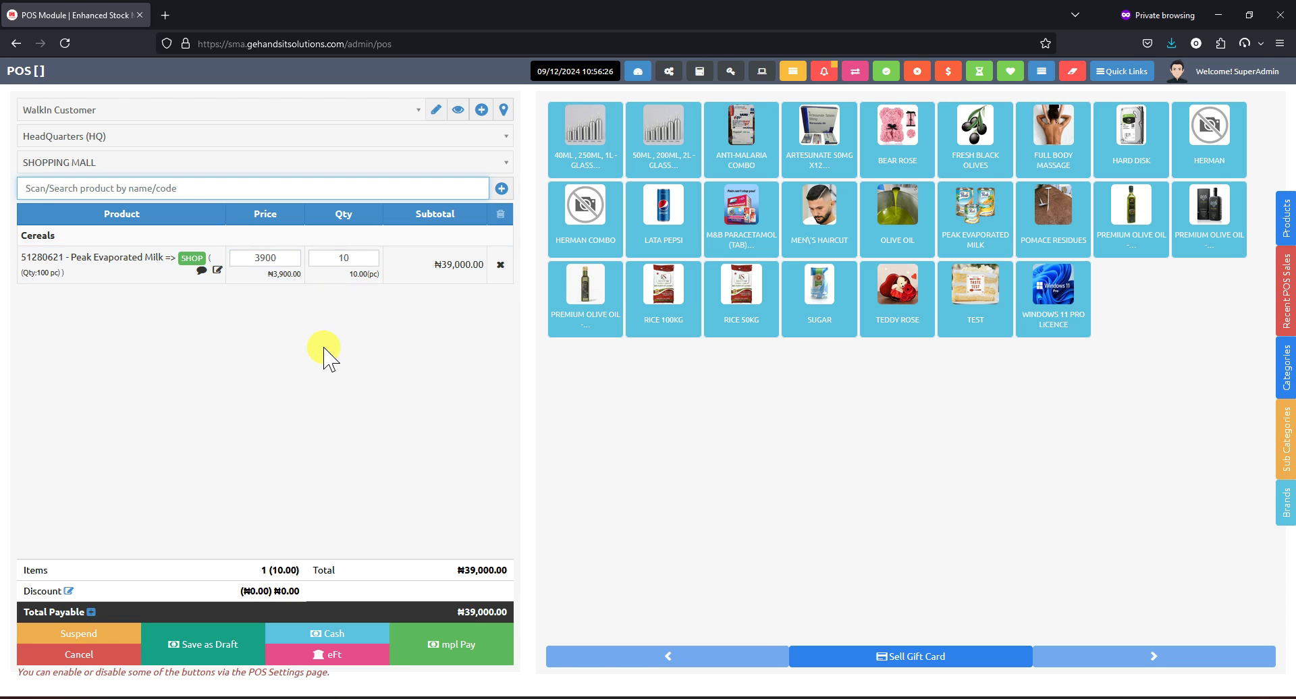
Step: Test the higher discount tiers by setting the milk quantity to 20, 30, and finally 50
left_click(349, 258)
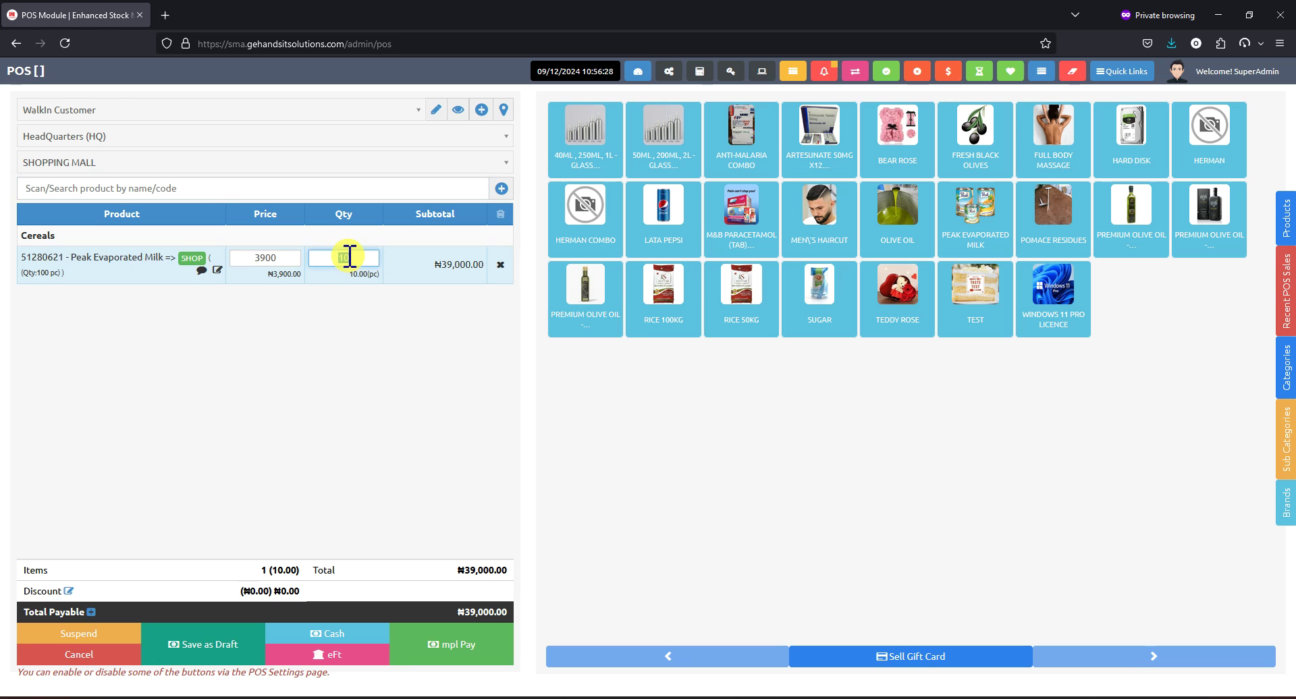
type("20")
key("Return")
left_click(352, 258)
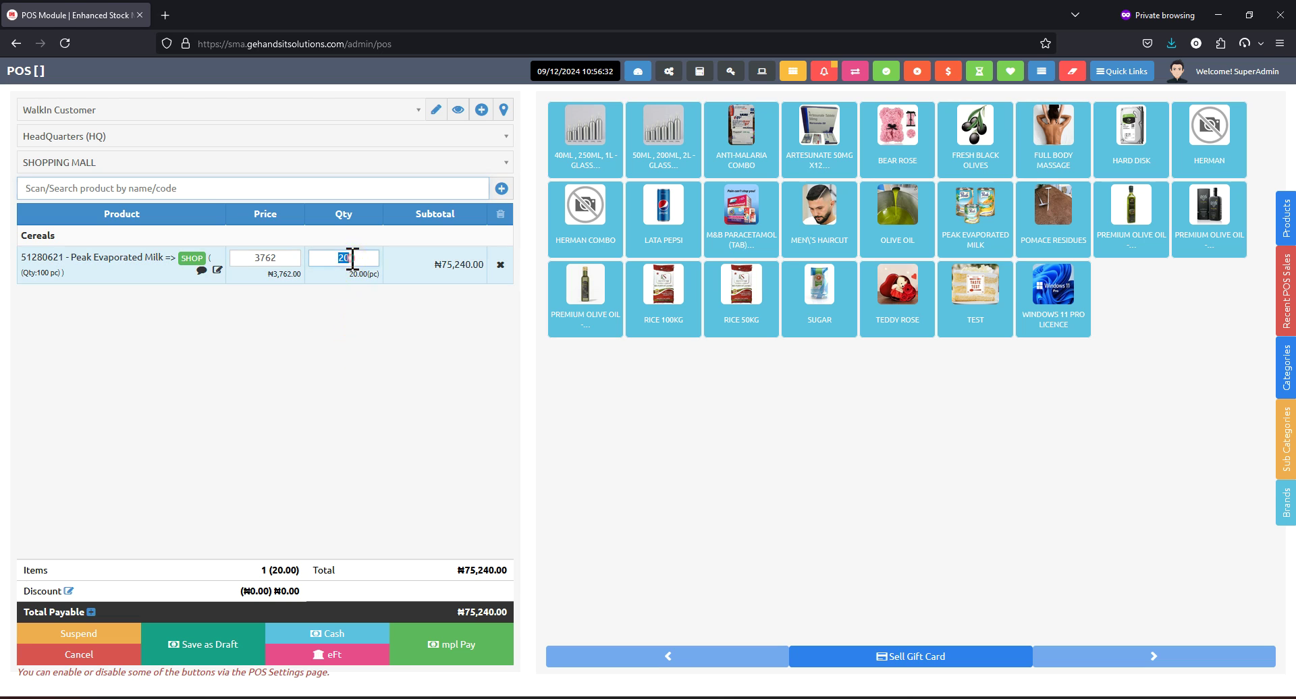
type("30")
key("Return")
left_click(356, 258)
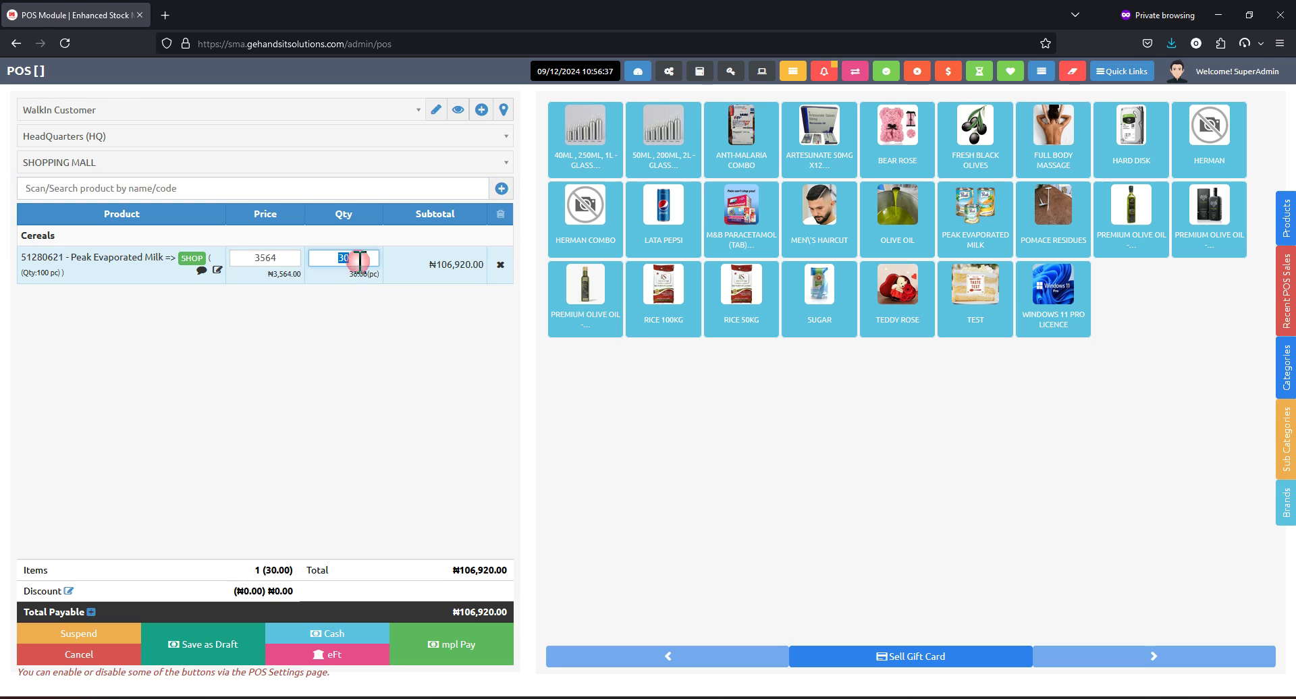
key("Return")
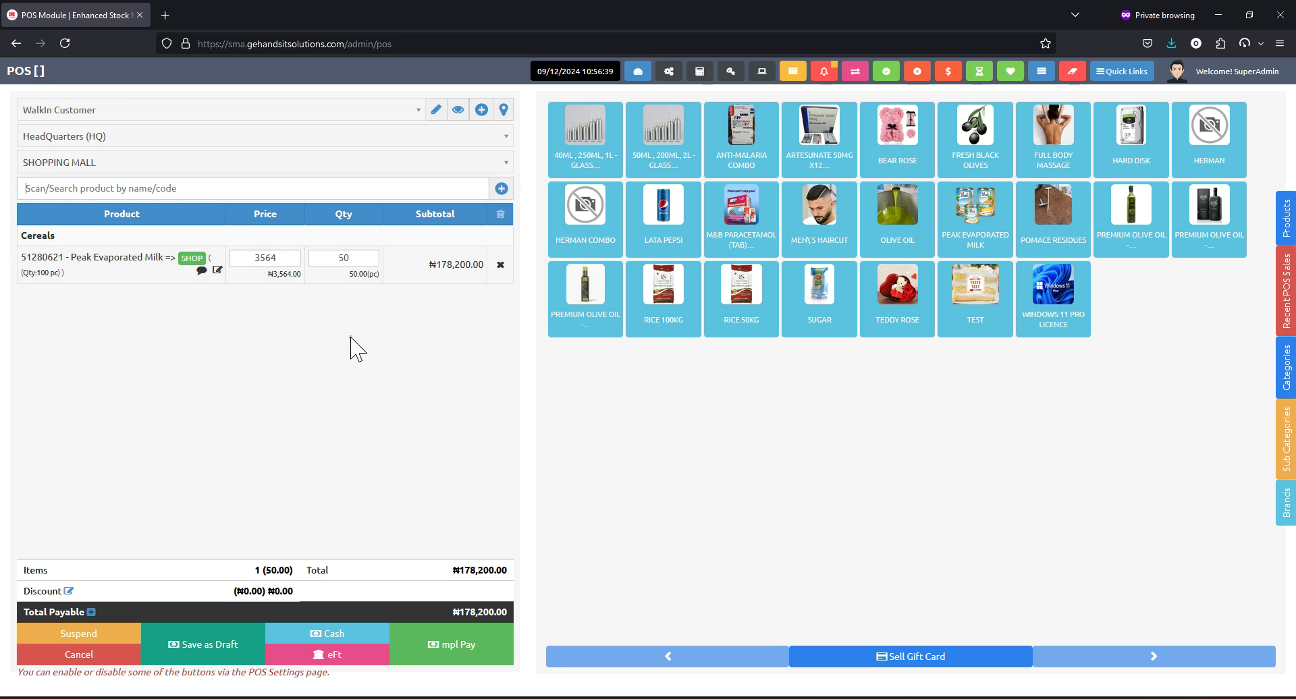